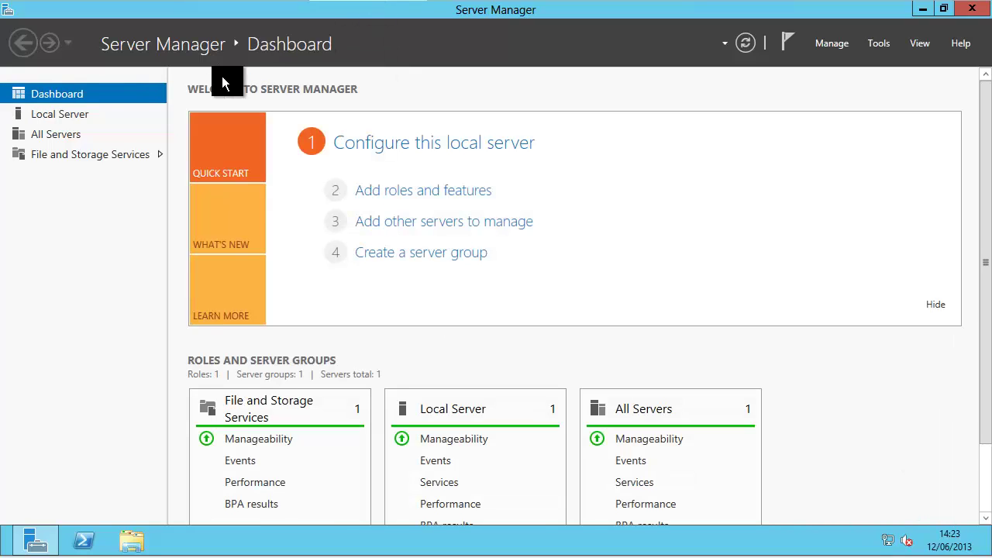
Step: Review the local server's properties, its active network and the Ethernet adapters under Network Connections
click(69, 121)
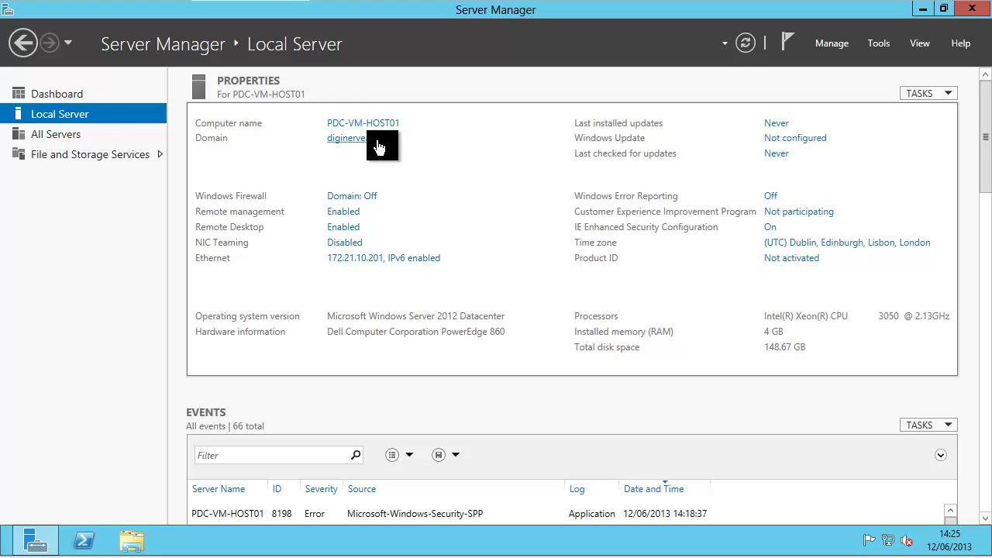
click(892, 546)
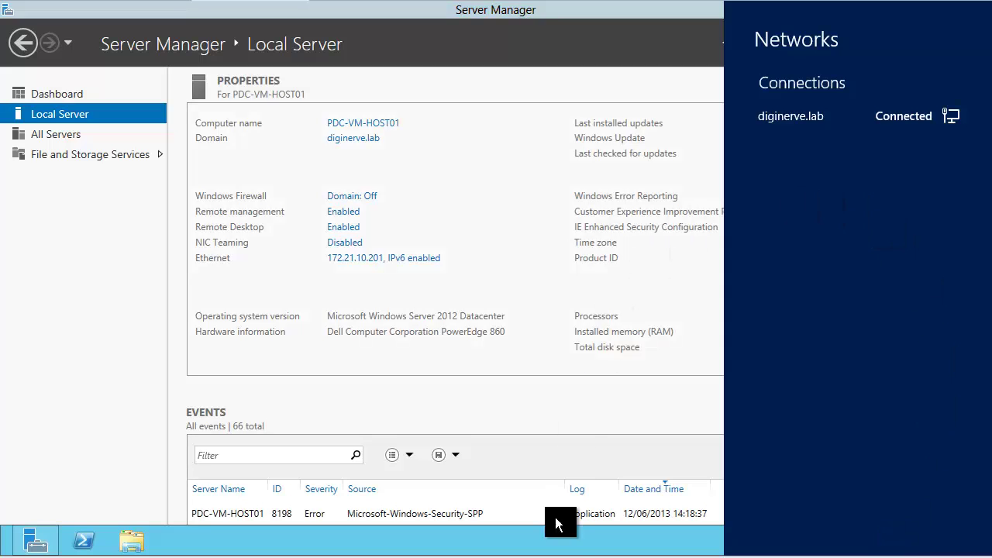
click(558, 541)
right_click(887, 541)
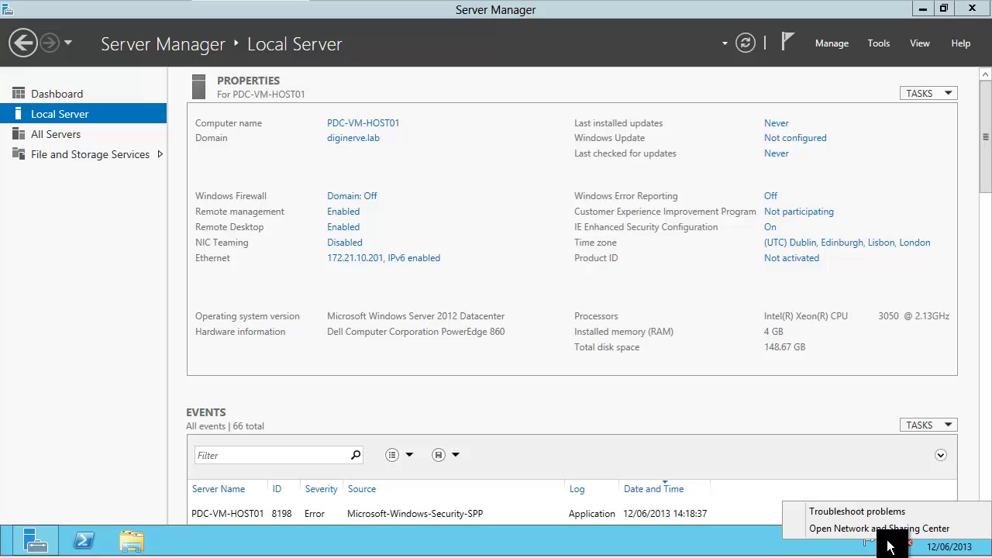
click(840, 531)
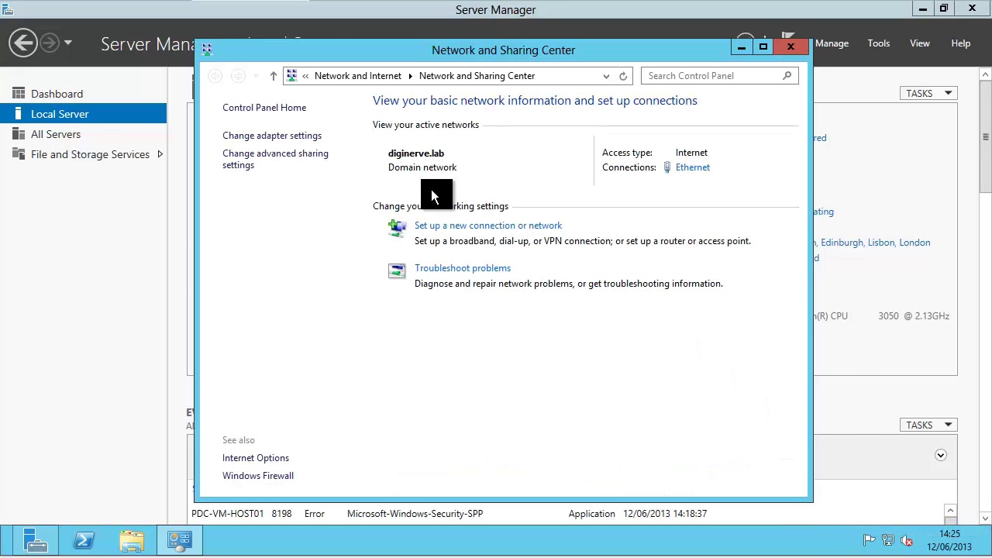
click(282, 137)
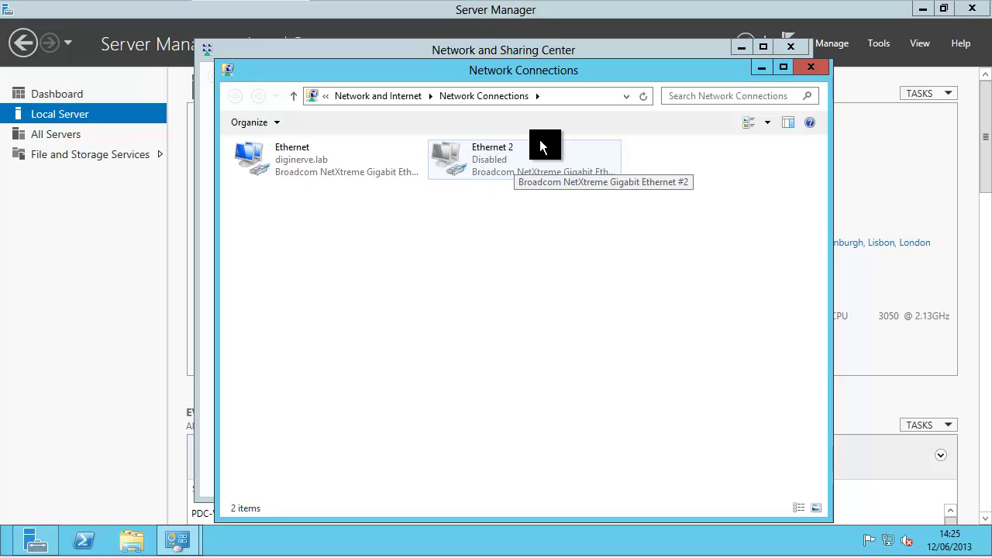
click(295, 174)
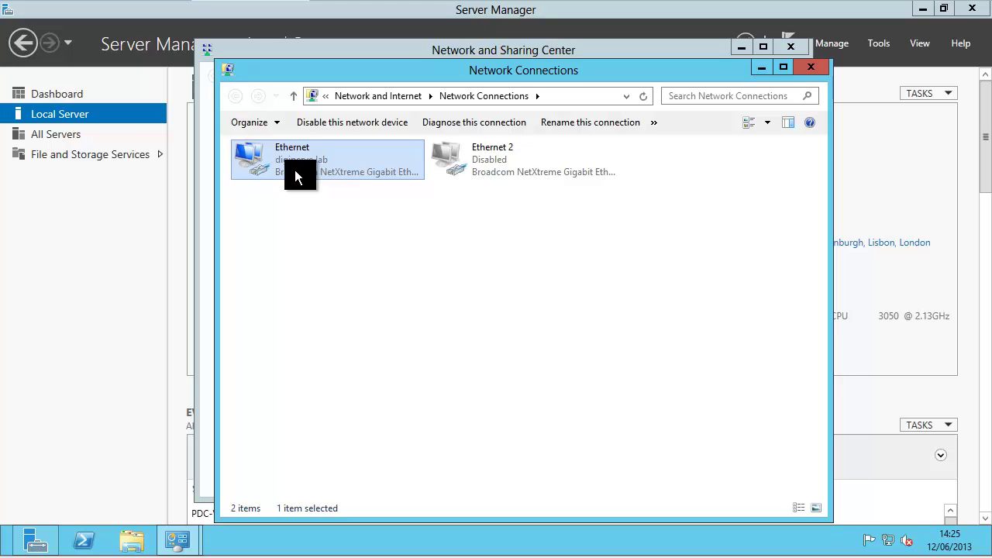
click(811, 68)
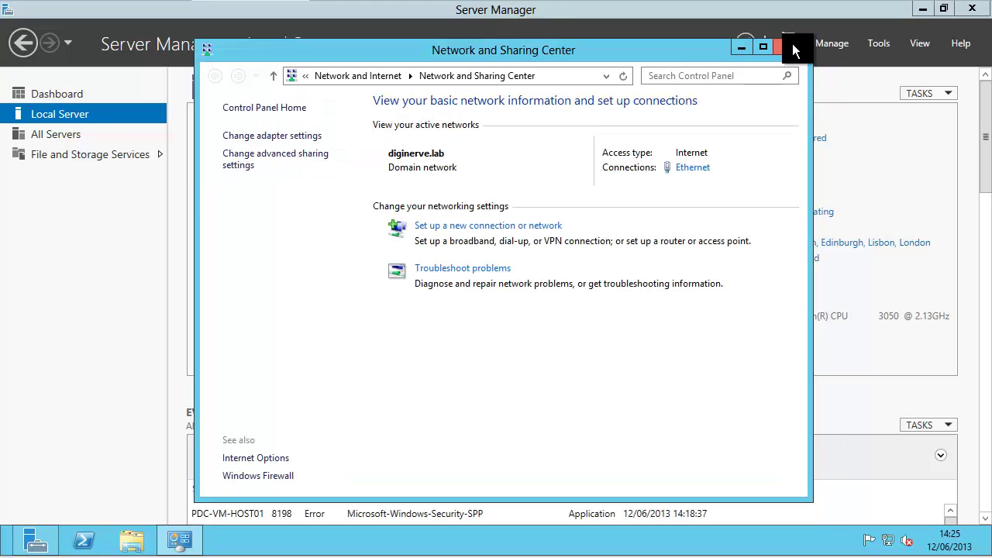
click(800, 46)
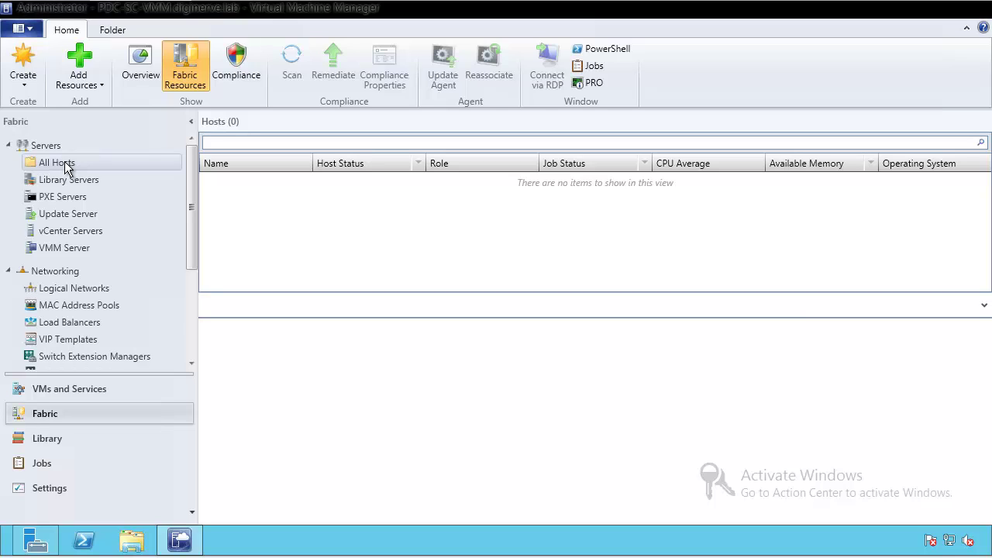
Step: Start adding Hyper-V hosts and clusters in Virtual Machine Manager, with Windows Server computers in a trusted Active Directory domain as the location
click(100, 79)
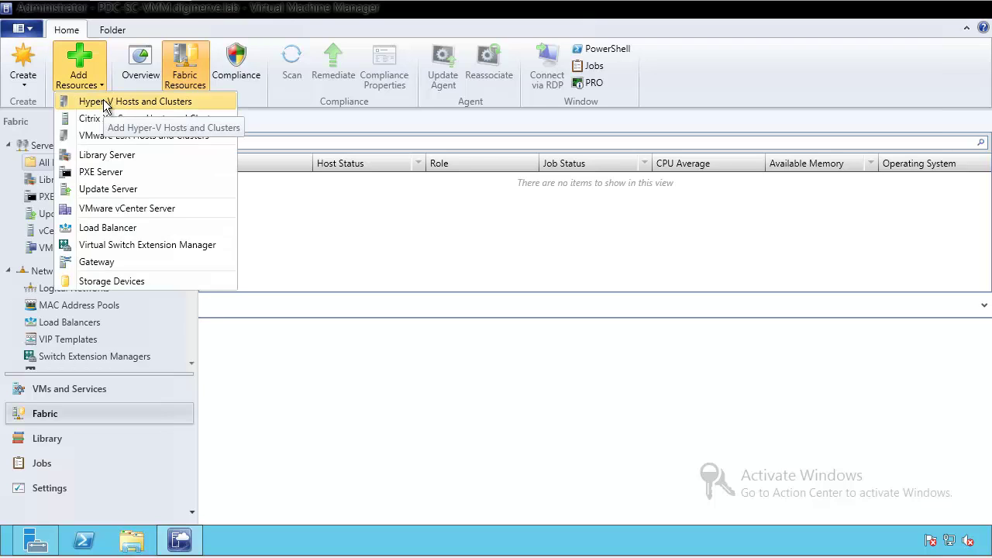
click(65, 416)
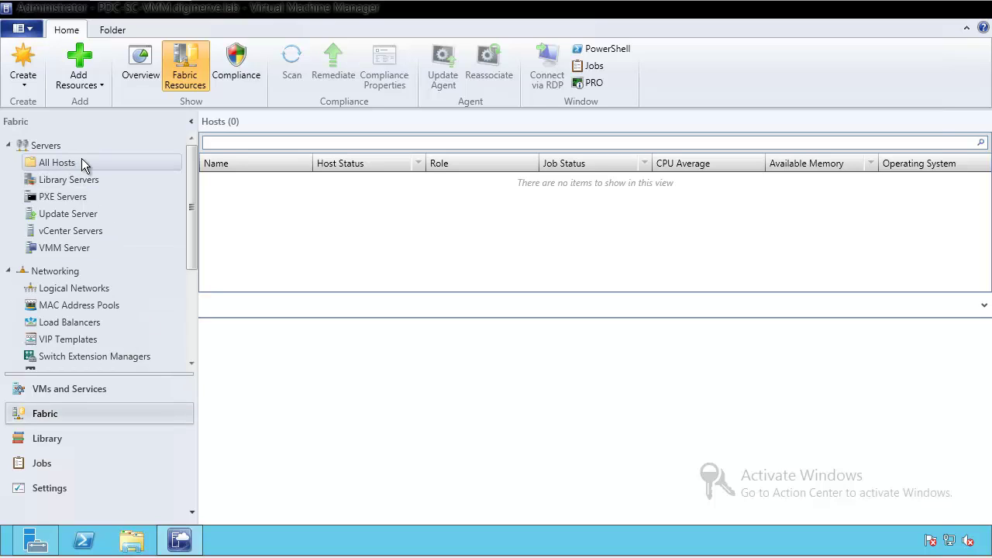
click(100, 84)
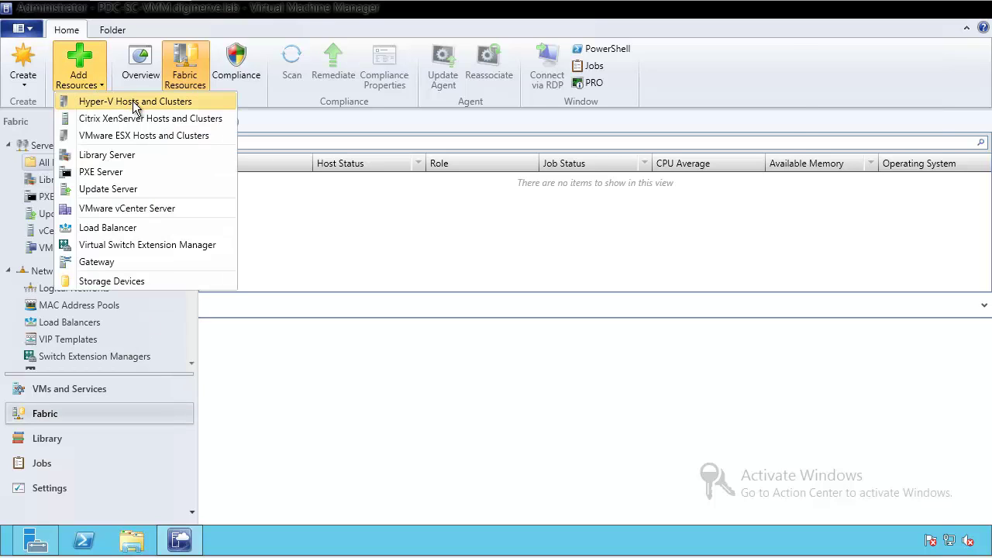
click(133, 103)
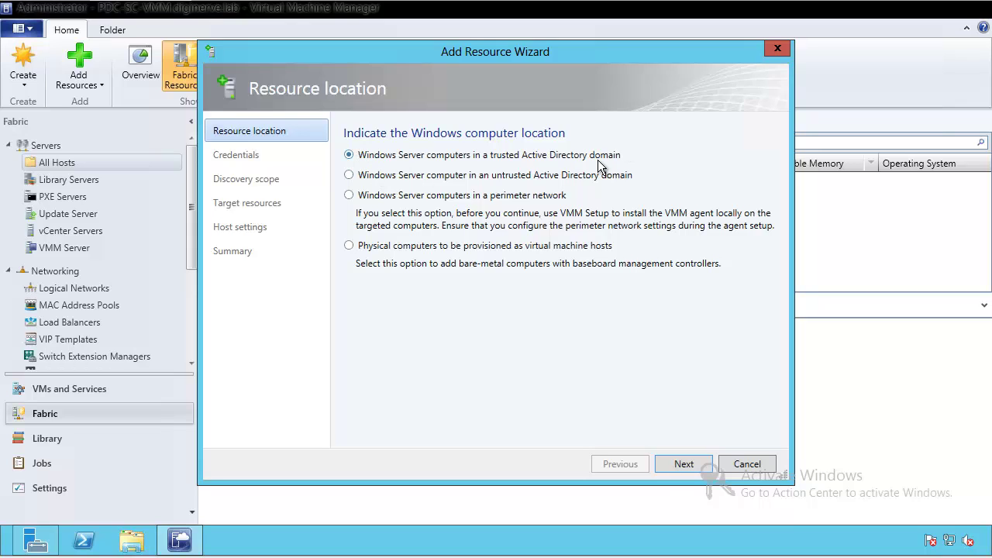
click(684, 464)
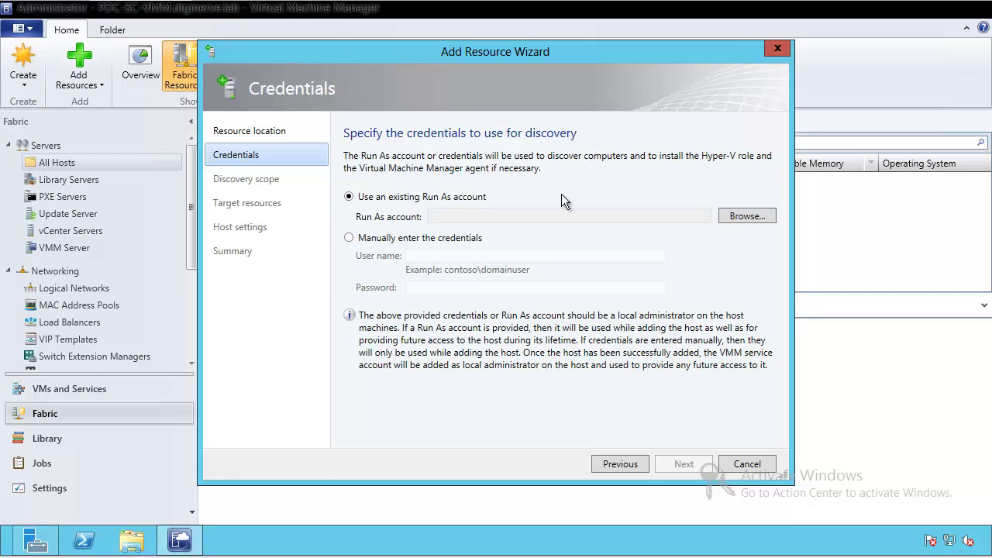
Step: Begin a new Run As account for discovery named VMM Admin Access Role with user name diginerve-lab\administrator
click(737, 215)
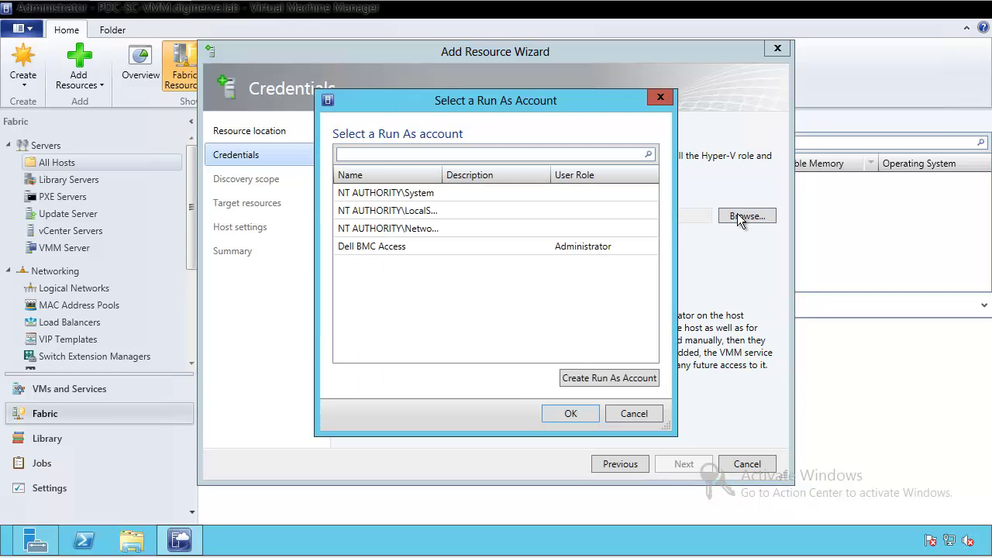
click(588, 372)
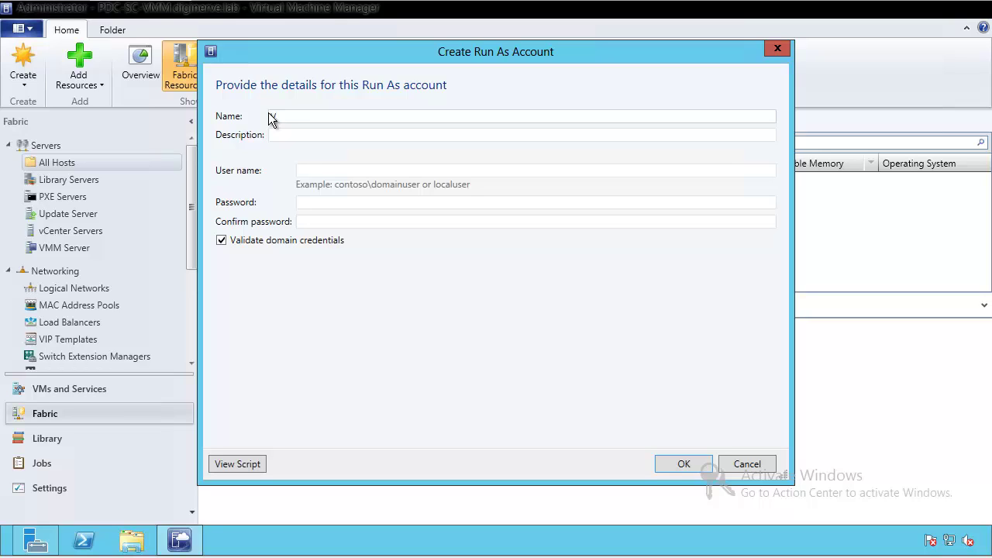
text(MM Admin Access Role)
key(Tab)
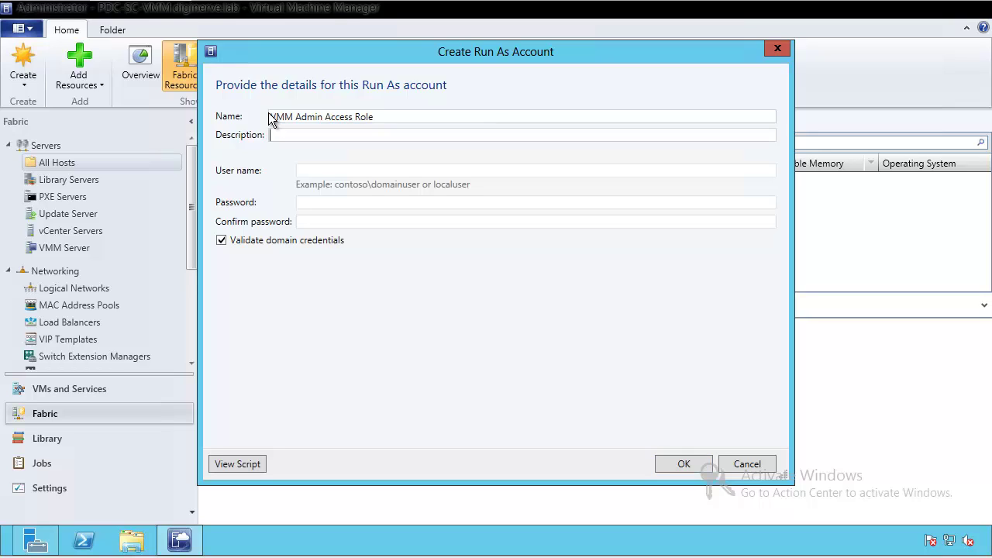
key(Tab)
text(d)
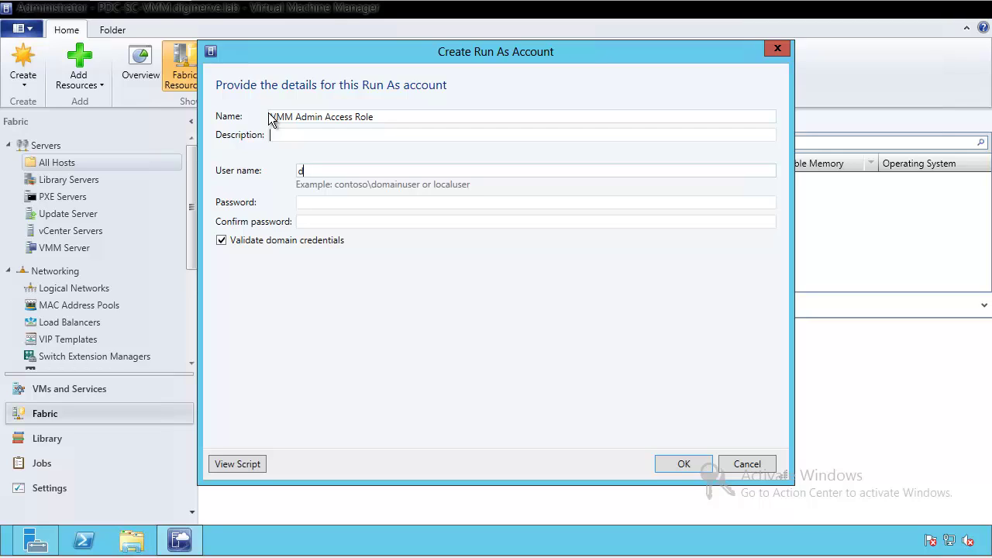
text(iginerve-lab\administrator)
key(Tab)
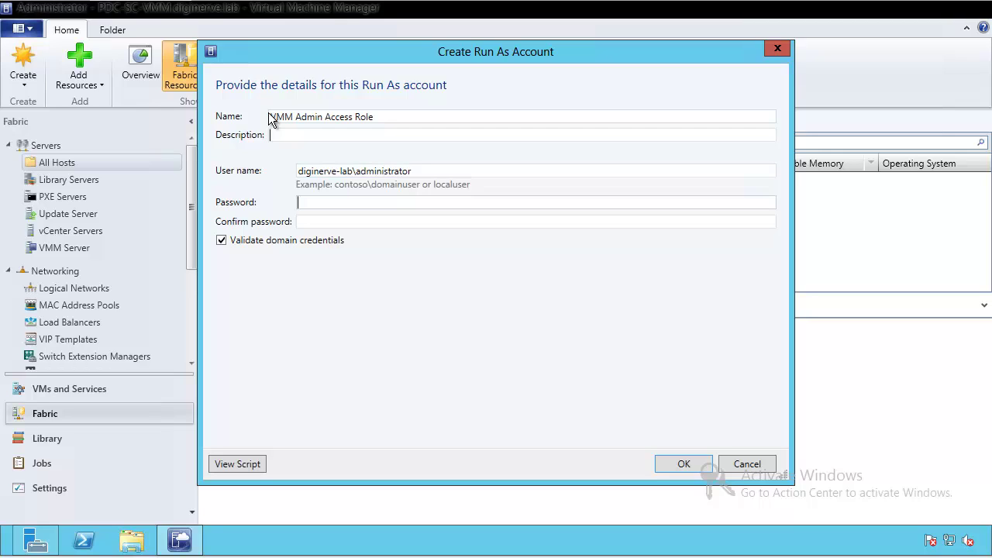
Step: Enter and confirm the account password, keep domain credential validation on, and create the Run As account
text(*********)
key(Tab)
text(**)
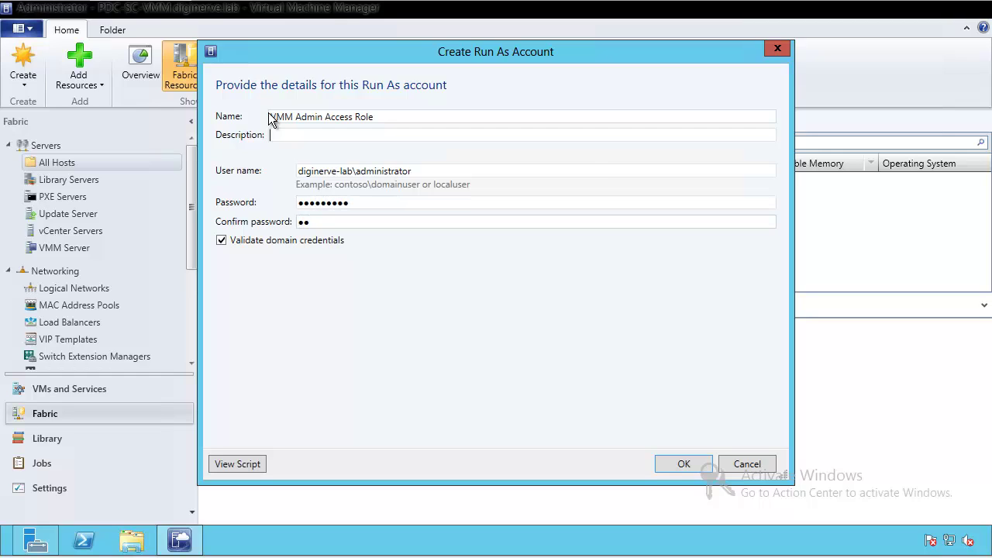
key(BackSpace)
key(BackSpace)
text(*********)
click(678, 464)
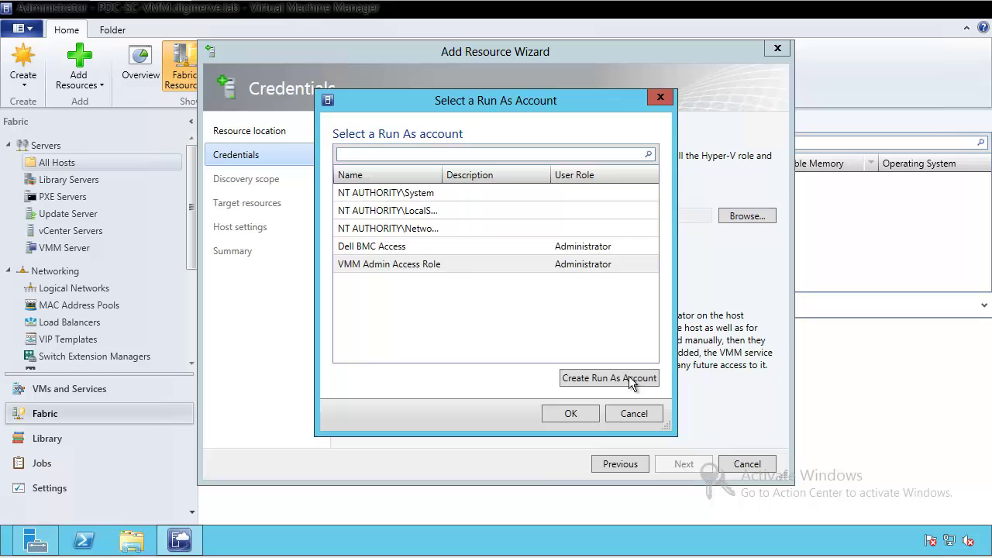
Step: Use the VMM Admin Access Role account as the discovery credentials and continue to the discovery scope
click(389, 266)
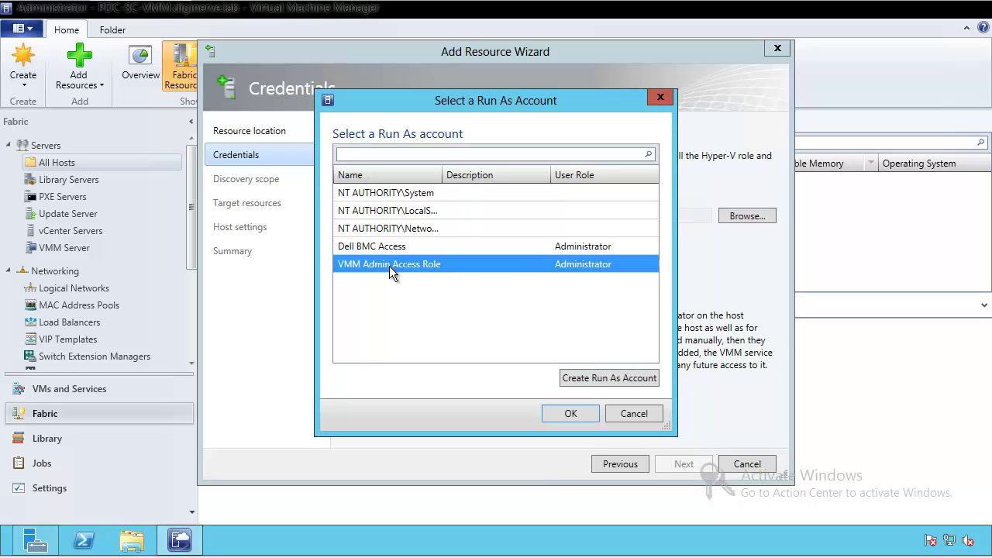
click(554, 416)
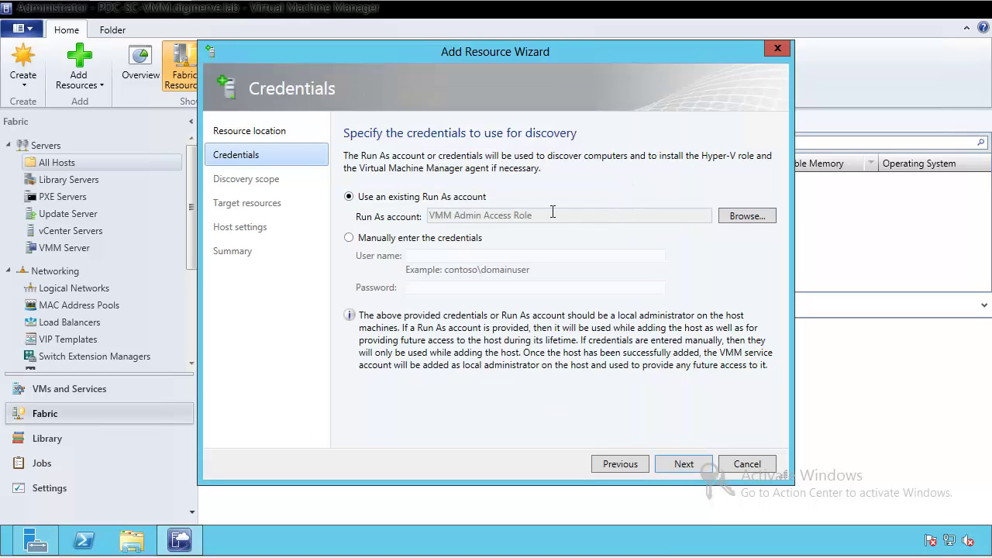
click(675, 462)
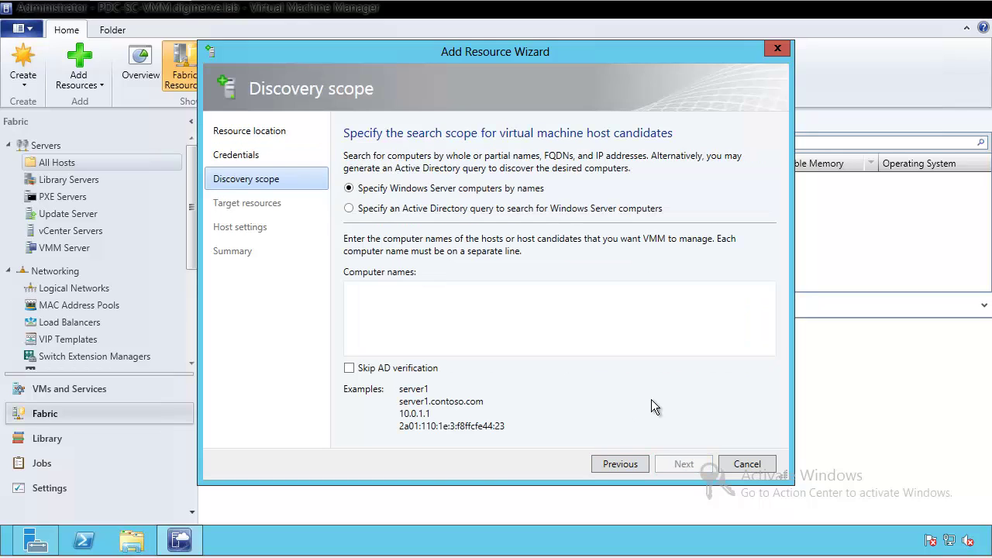
Step: Specify pdc-vm-host01 and pdc-vm-host02 as the computer names, on separate lines, and run the discovery
click(389, 289)
text(pdc-)
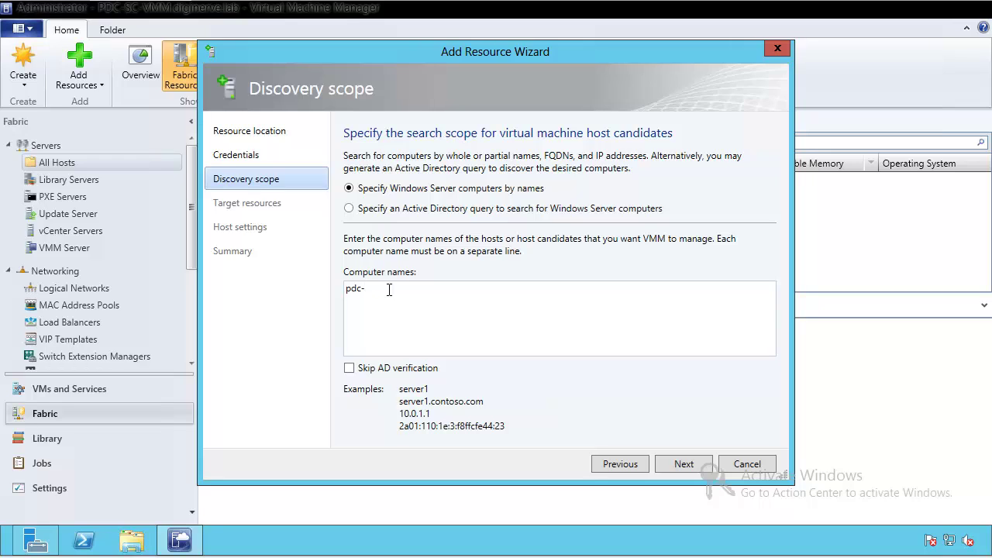
text(vm-host01)
key(Return)
text(pdc-vm-host02)
click(686, 463)
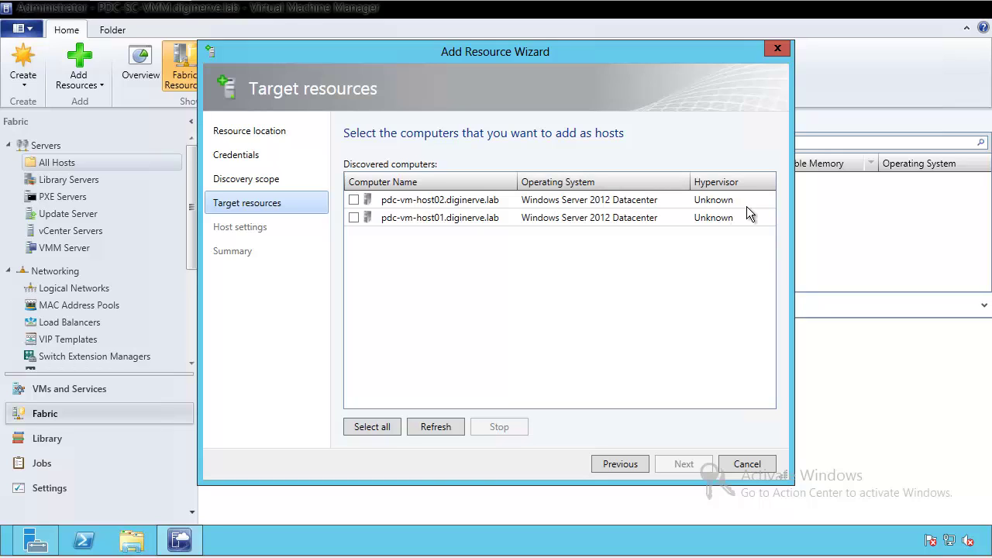
Step: Select both discovered computers, pdc-vm-host02 and pdc-vm-host01, as hosts and accept enabling the Hyper-V role with a server restart
click(353, 200)
click(353, 219)
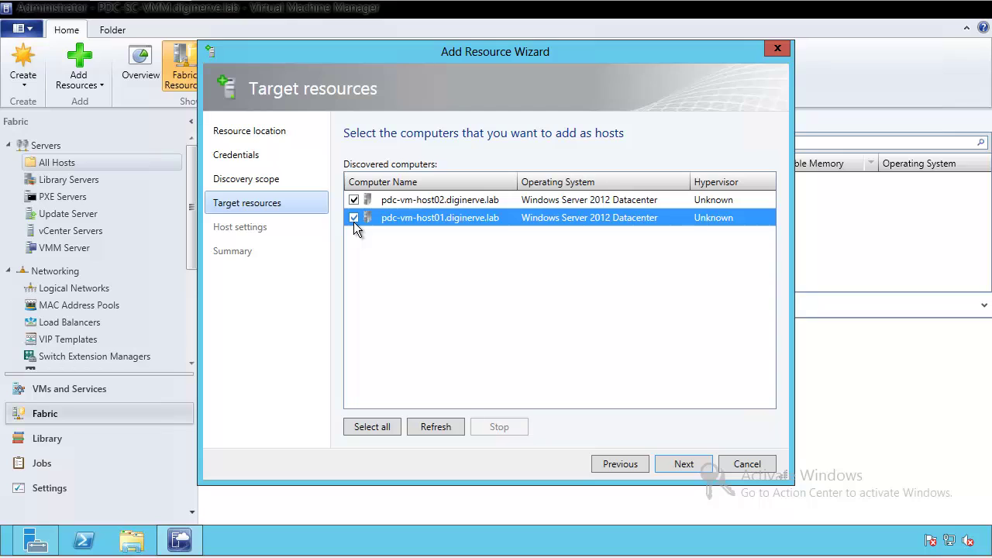
click(686, 463)
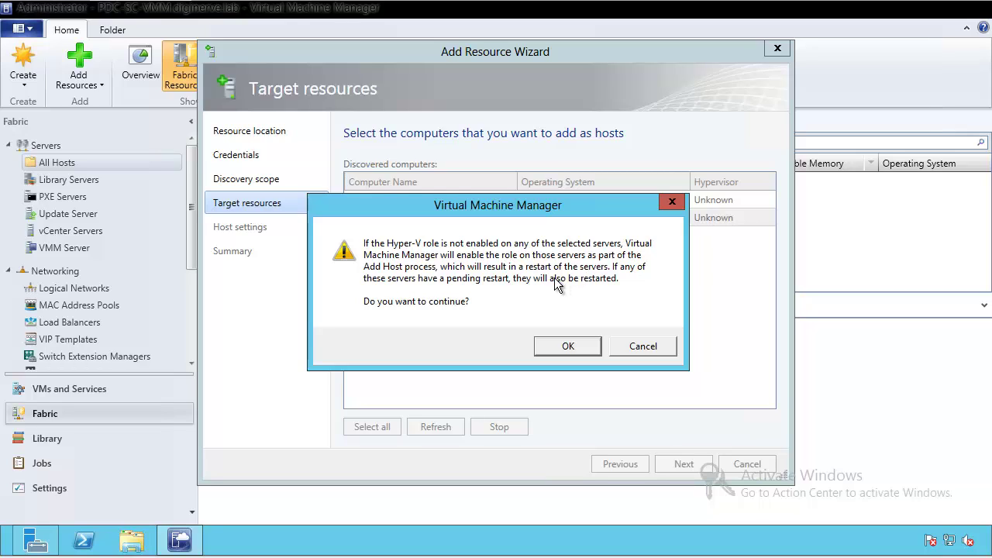
click(552, 346)
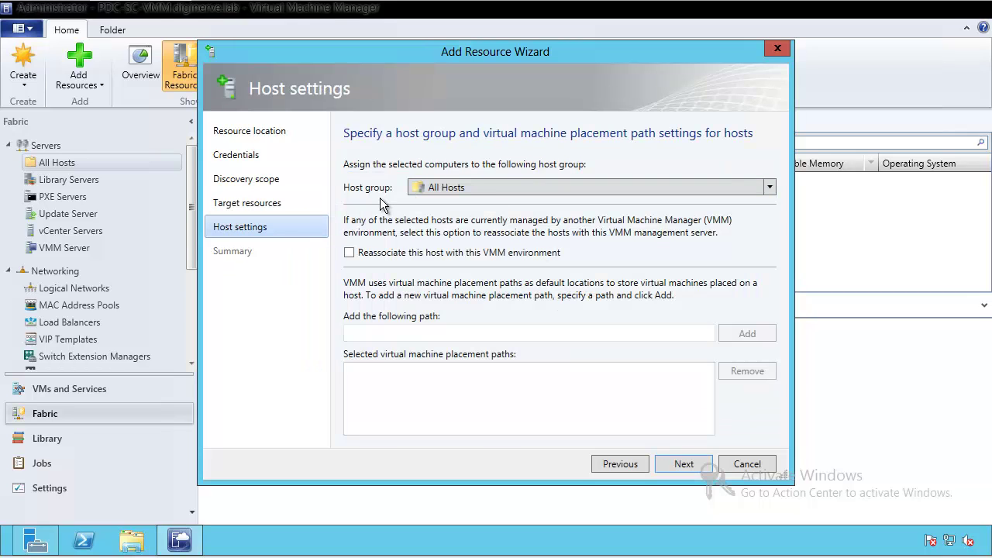
Step: Keep All Hosts as the host group without a placement path and finish the wizard to add the hosts
click(568, 200)
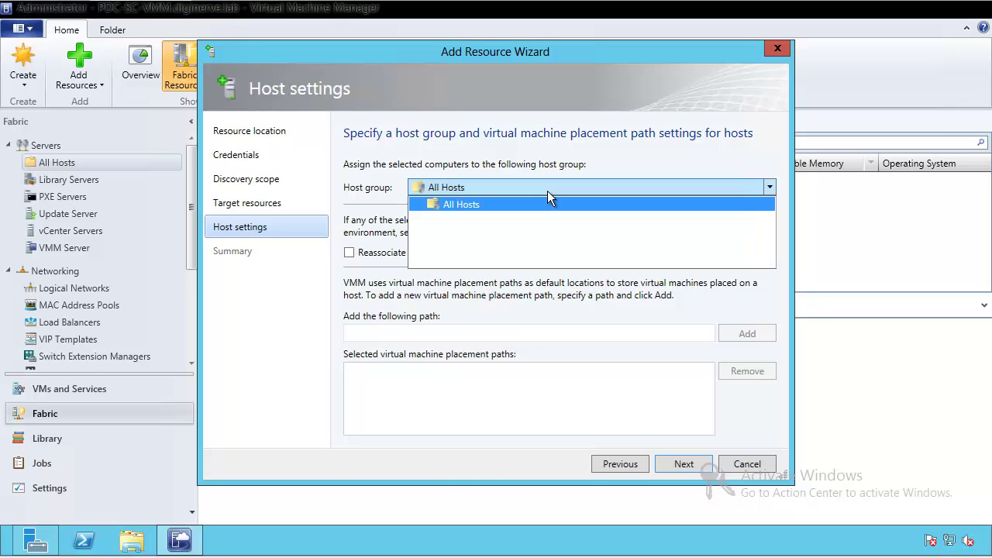
click(593, 156)
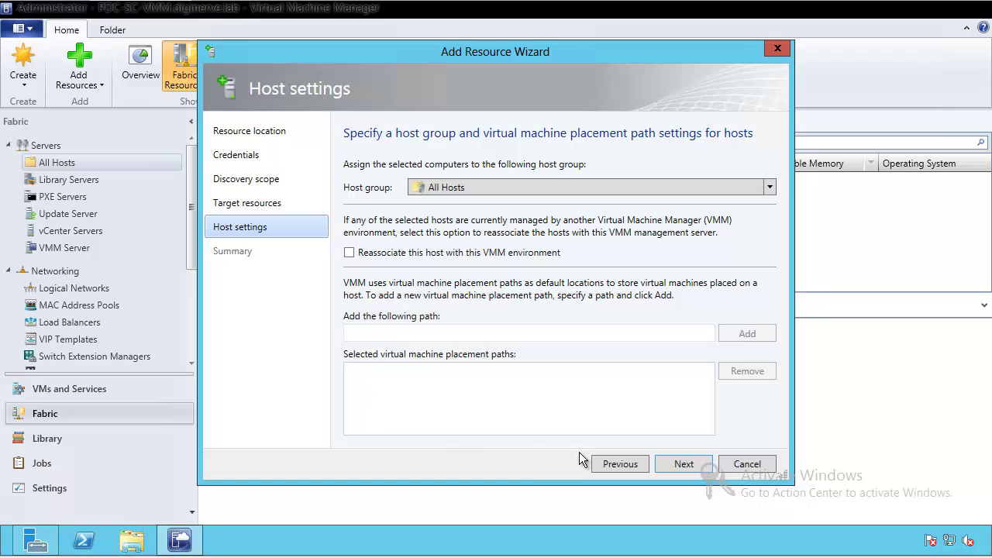
click(685, 464)
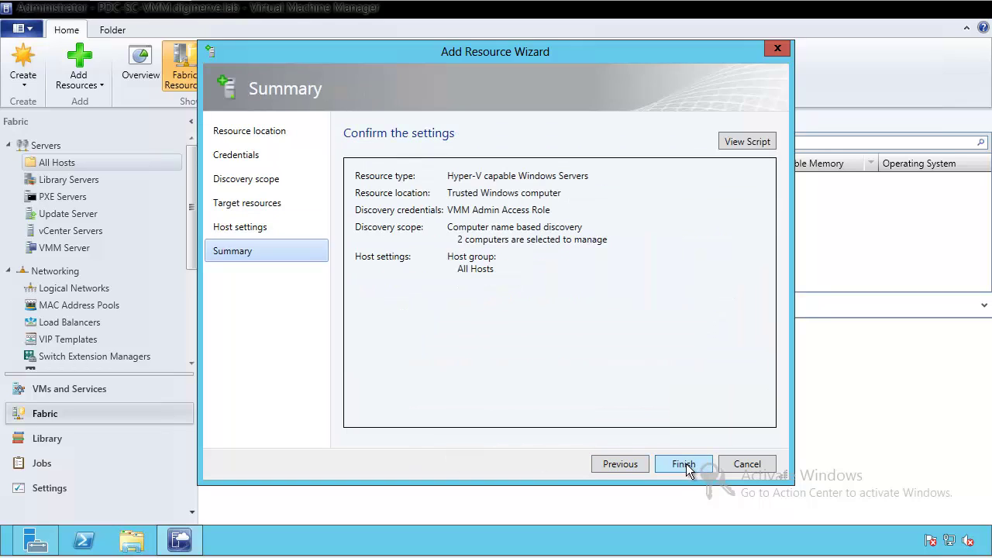
click(686, 463)
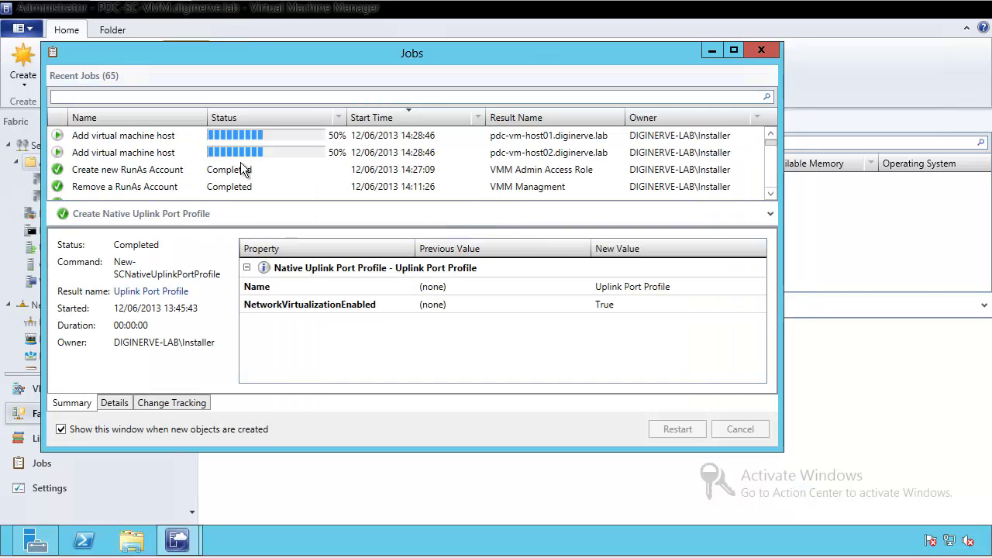
Step: Examine the progress and individual steps of the job that adds pdc-vm-host01 as a virtual machine host
click(126, 151)
click(135, 136)
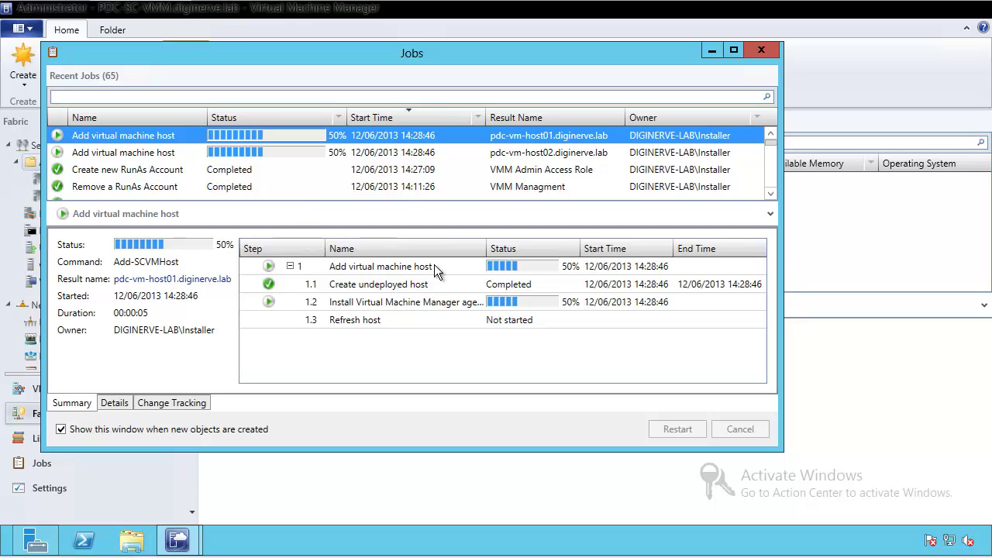
mouse_move(486, 248)
mouse_down()
mouse_move(504, 246)
mouse_move(488, 248)
mouse_up()
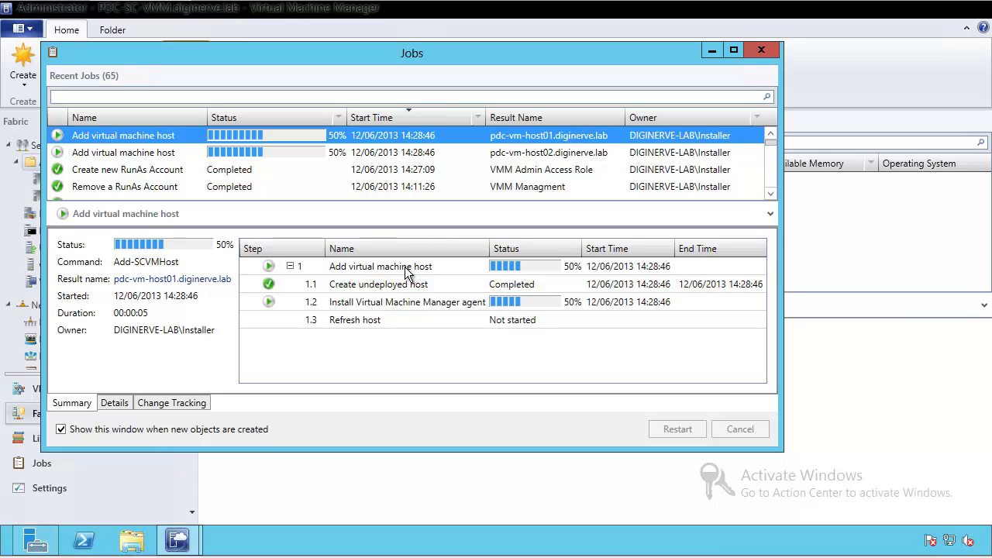
click(405, 267)
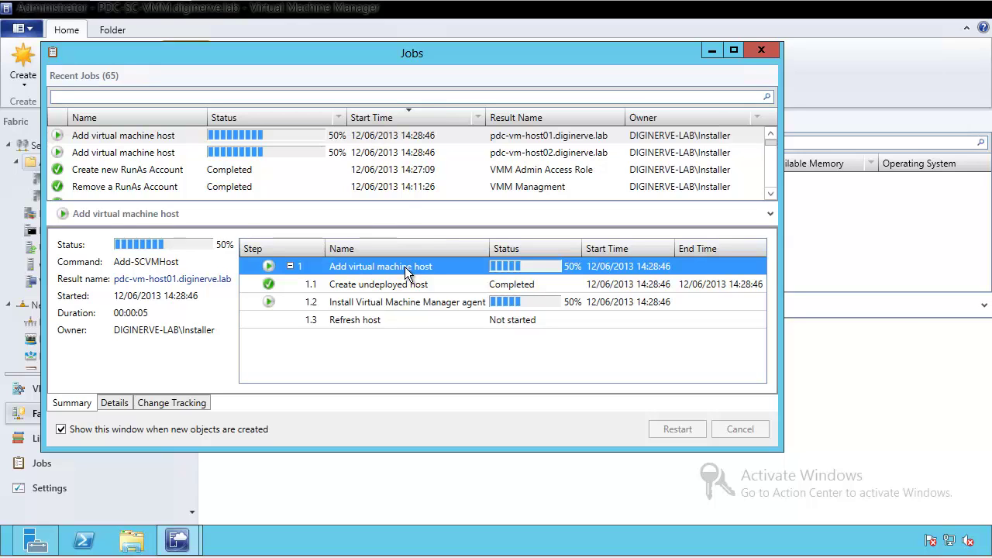
Step: Close the job progress and look over the fabric's logical networks and the VM networks
click(372, 305)
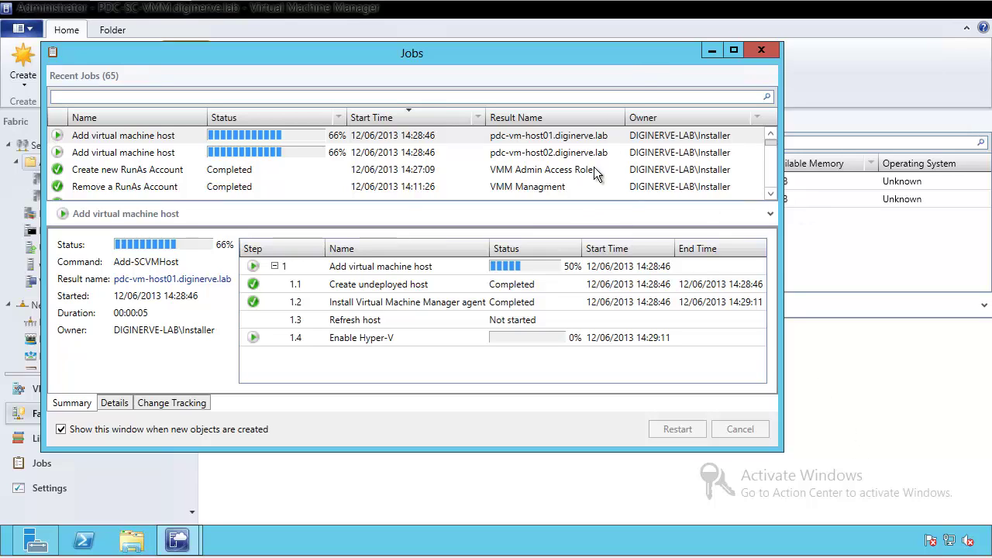
click(762, 52)
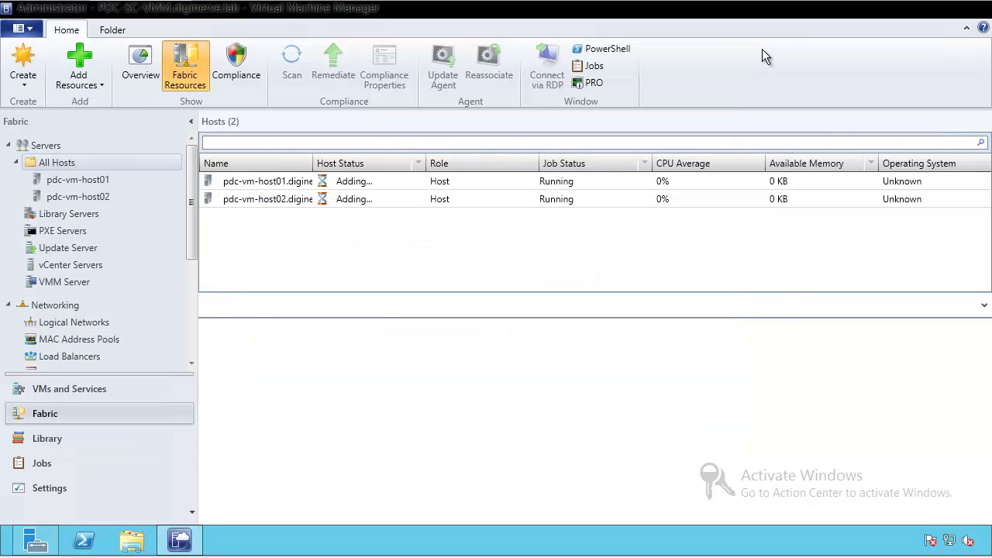
click(84, 324)
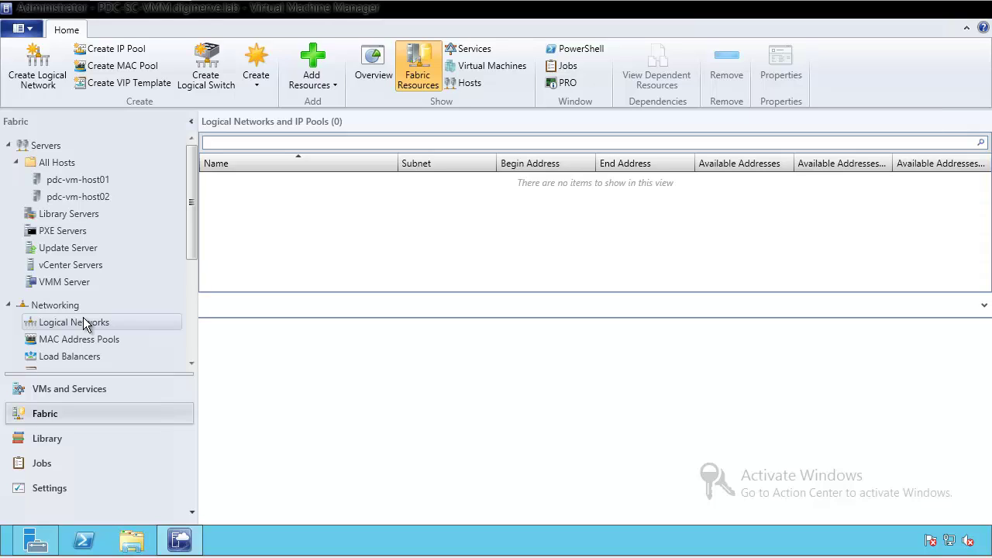
click(68, 389)
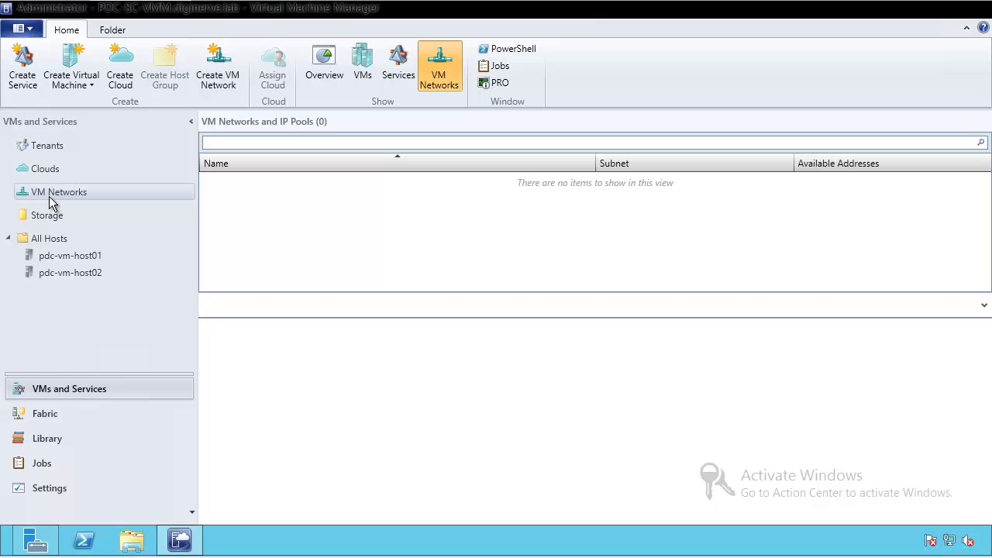
click(52, 414)
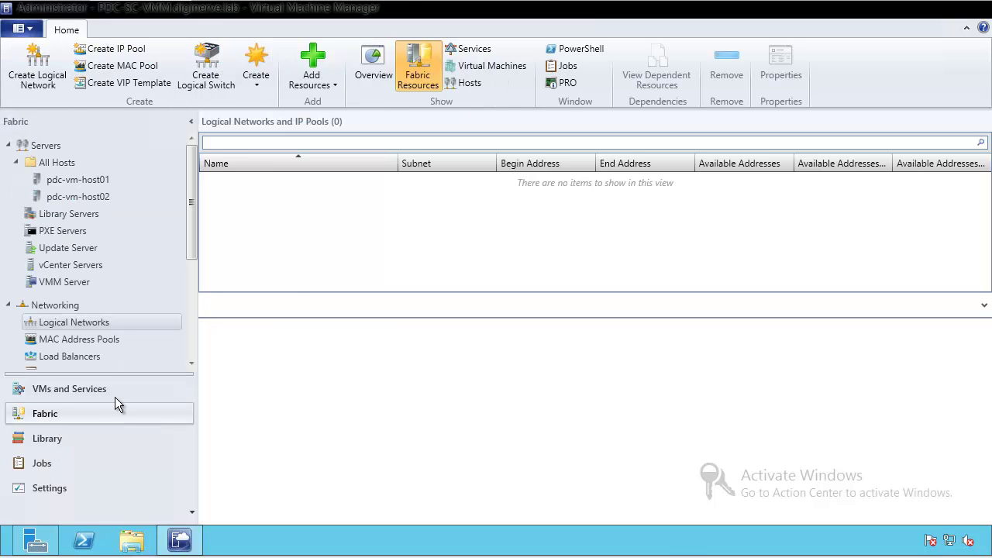
Step: Start a new logical network named Fabric whose network sites are not connected, and continue to its network sites
right_click(90, 325)
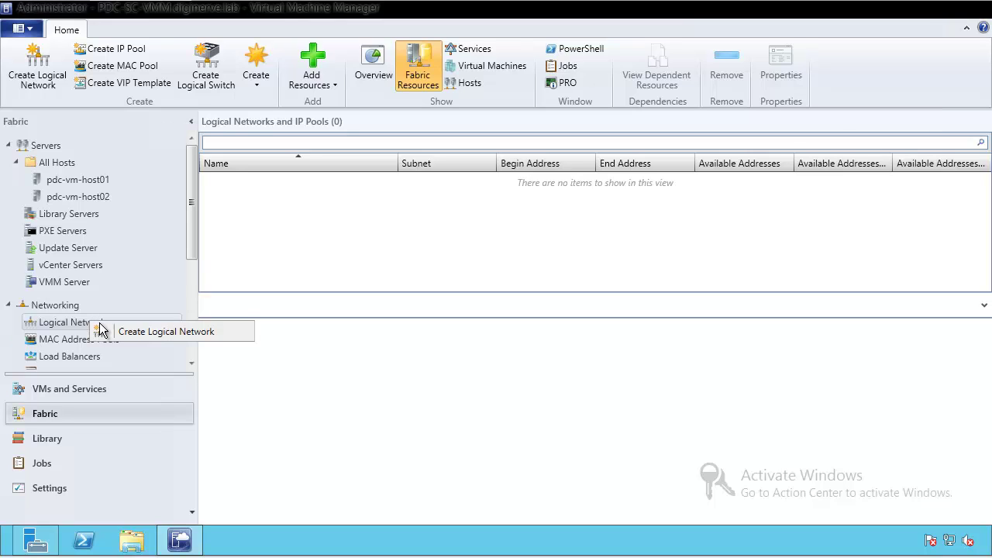
click(162, 329)
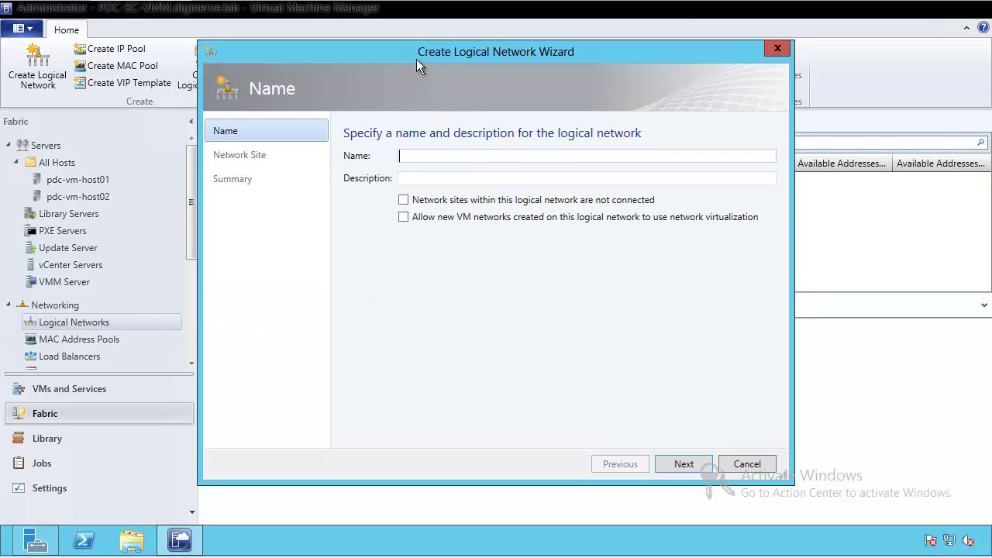
drag(417, 49, 477, 83)
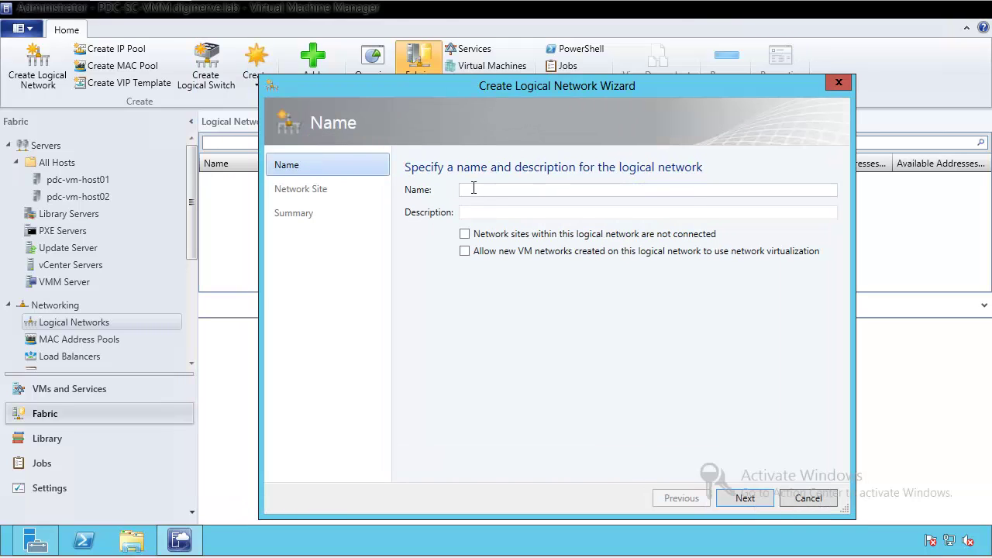
text(Fabric)
click(465, 234)
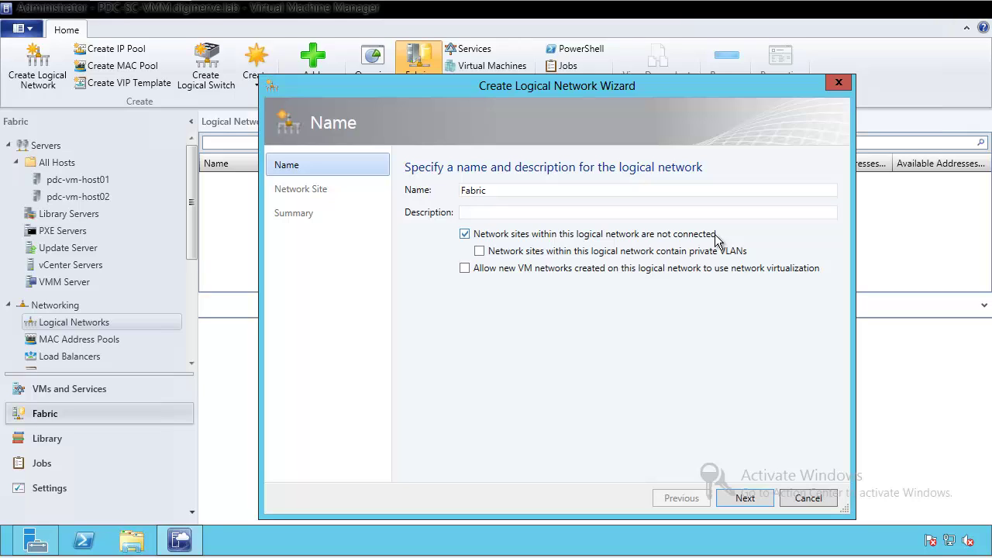
click(741, 502)
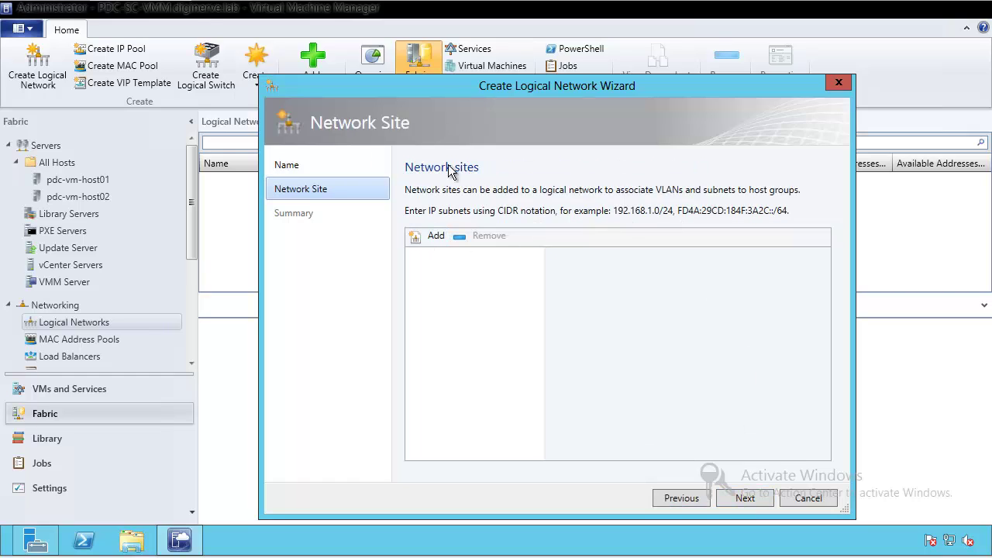
Step: Add a network site named Management to the Fabric logical network and make it available to All Hosts
click(435, 238)
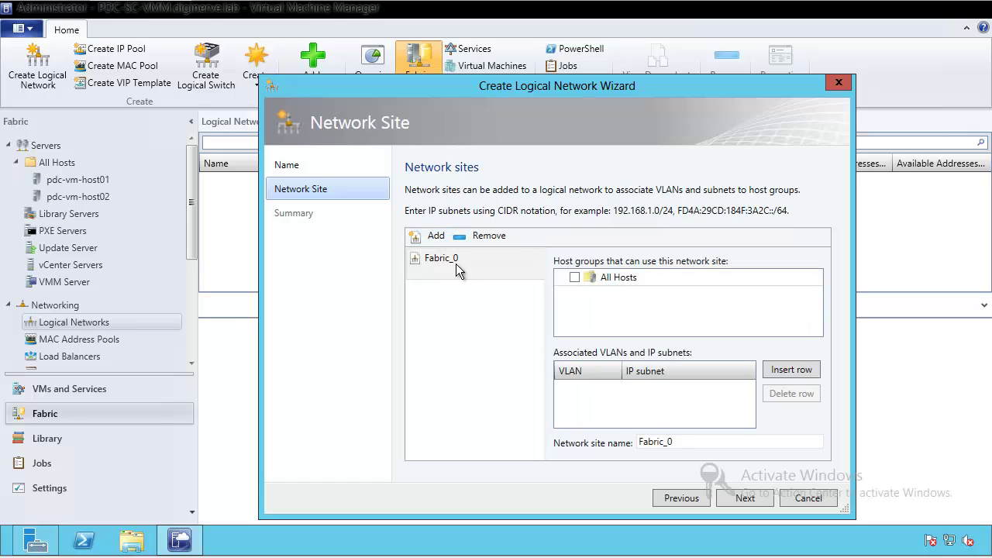
drag(674, 441, 589, 448)
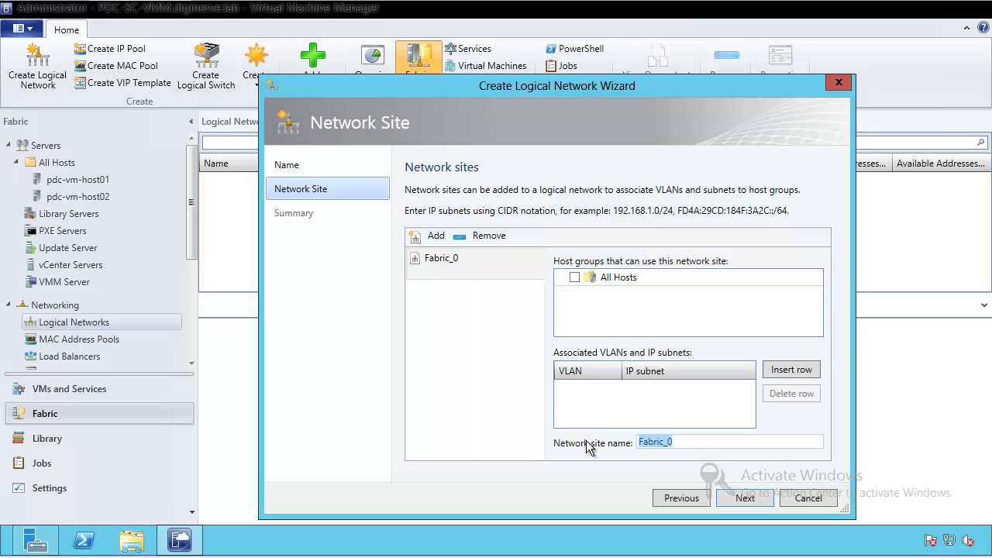
text(M)
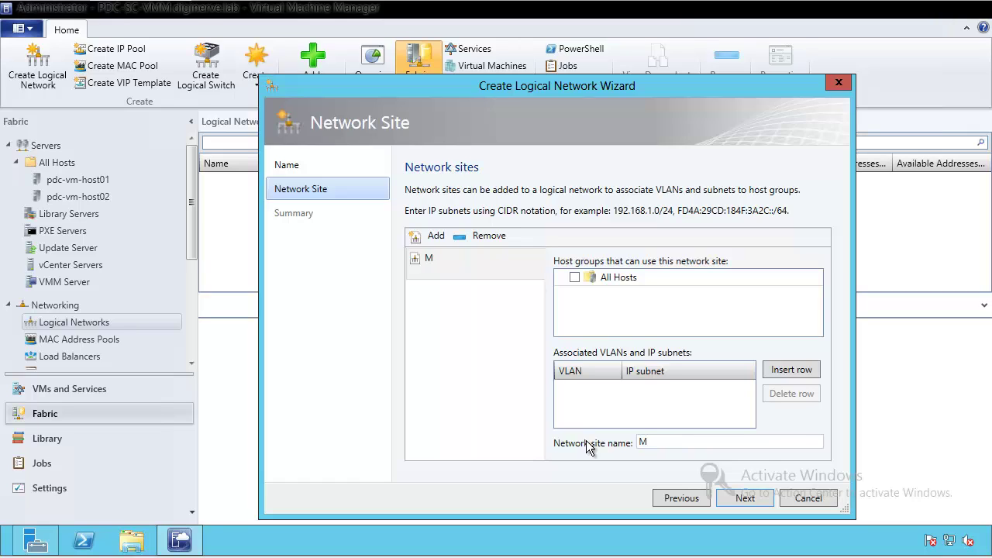
text(anagement)
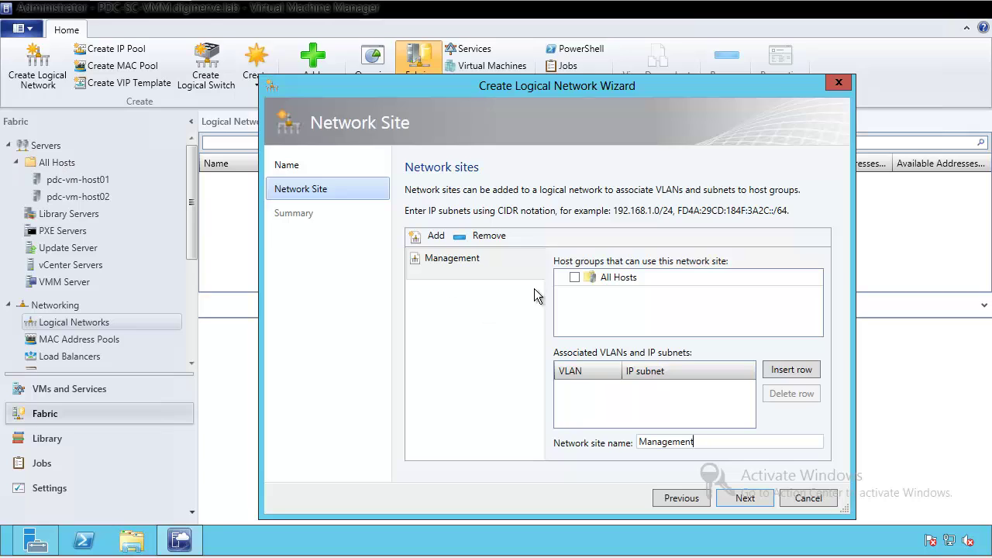
click(574, 278)
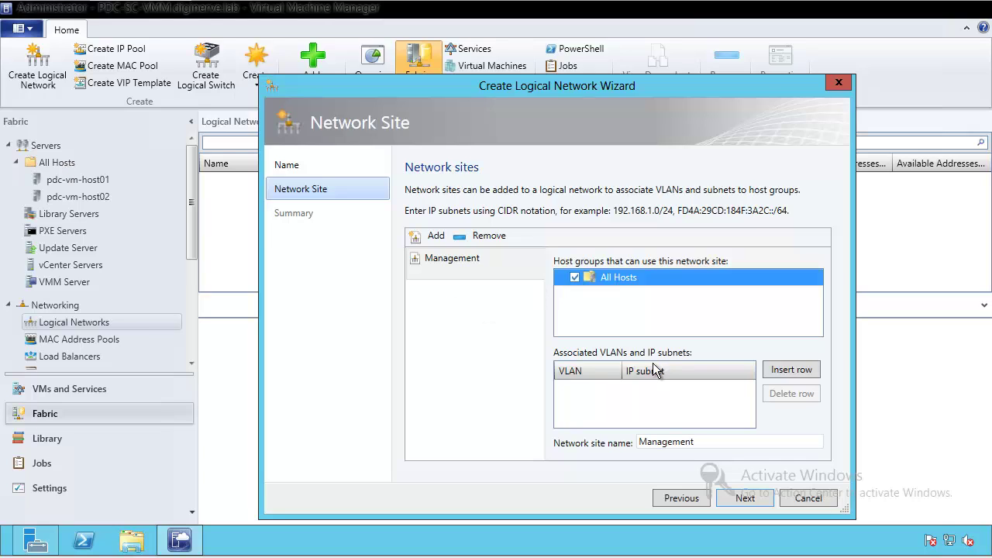
Step: Associate the IP subnet 172.21.10.0/24 with the Management site, leaving the VLAN empty
click(794, 371)
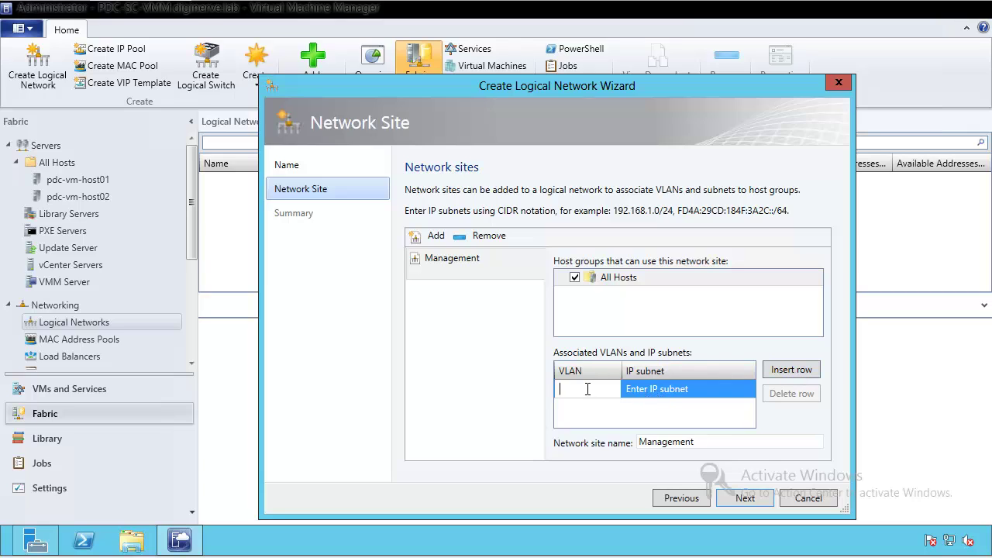
click(648, 395)
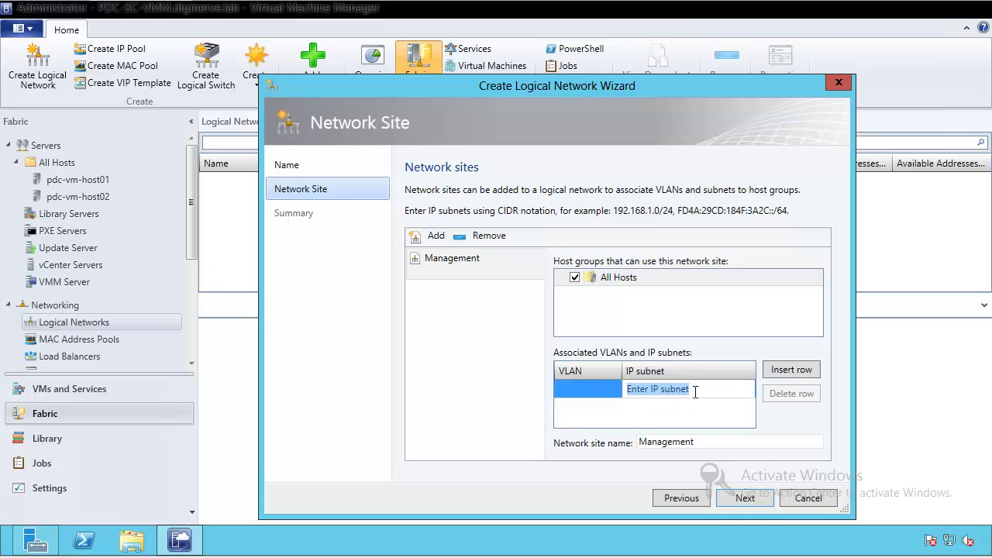
text(172)
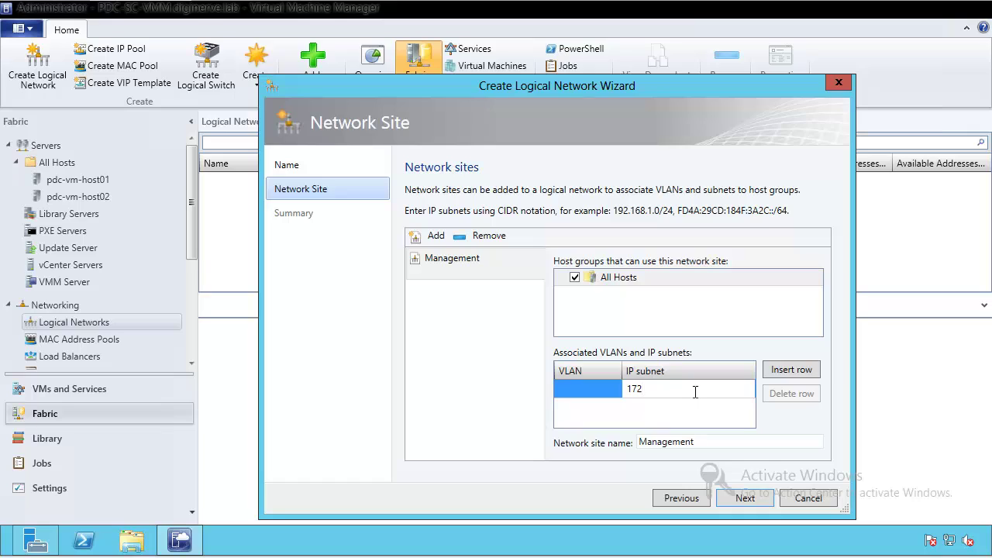
text(.21.10.0/24)
Step: Add a second network site named Cluster Heartbeat and make it available to All Hosts
click(431, 237)
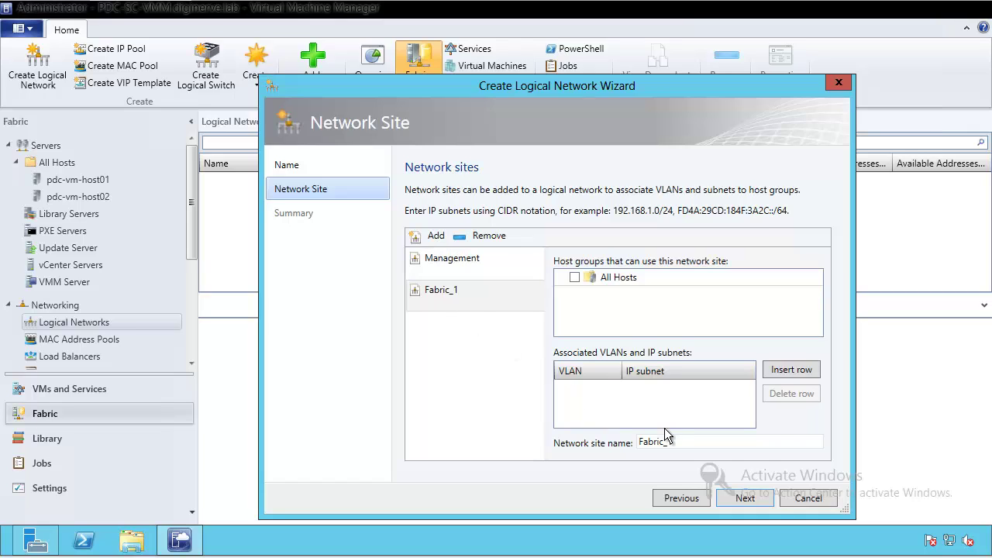
drag(671, 442, 548, 456)
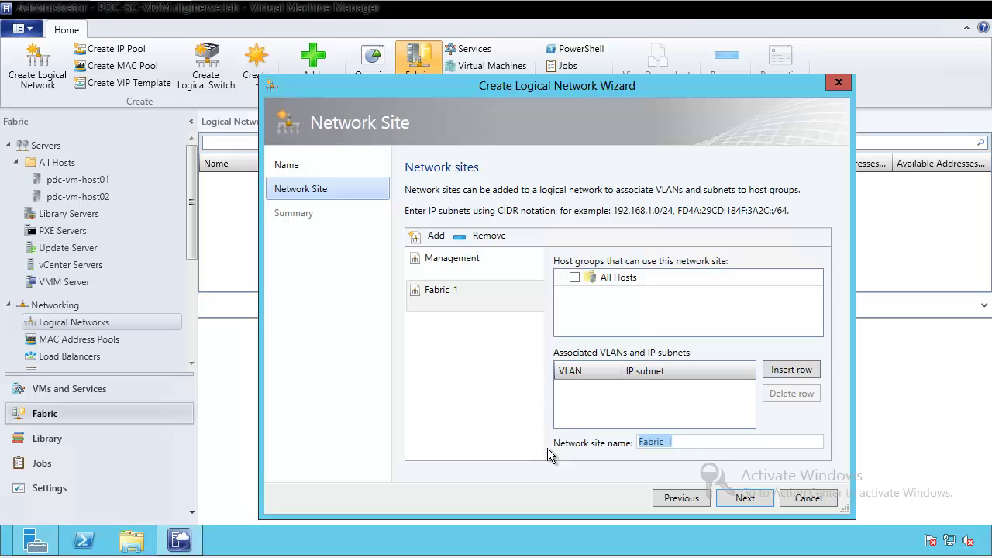
text(Cluster)
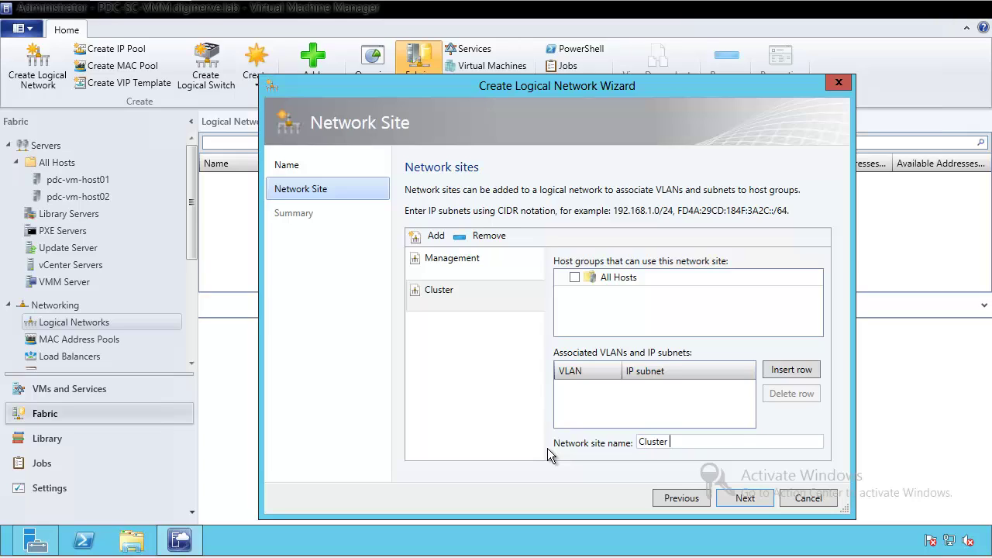
text( Heartbeat)
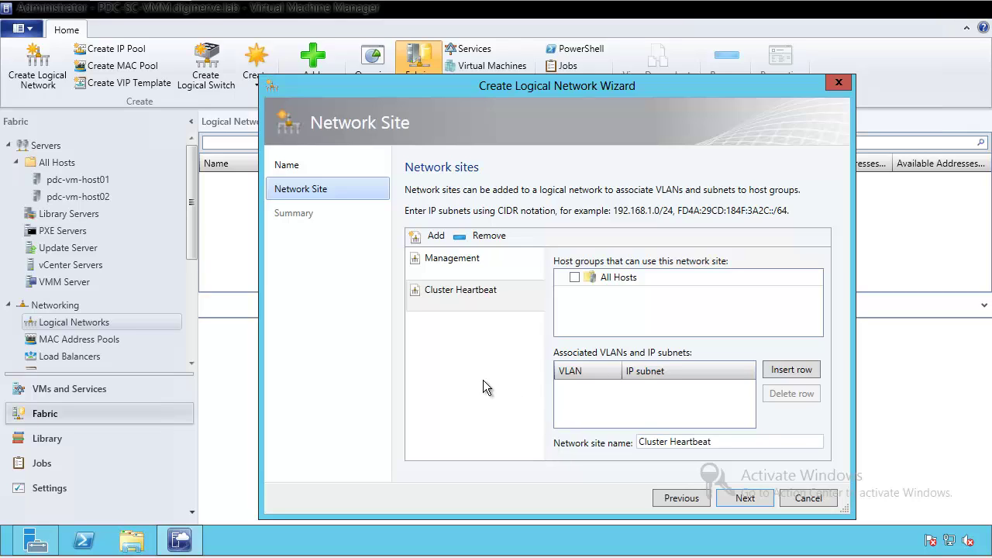
click(575, 278)
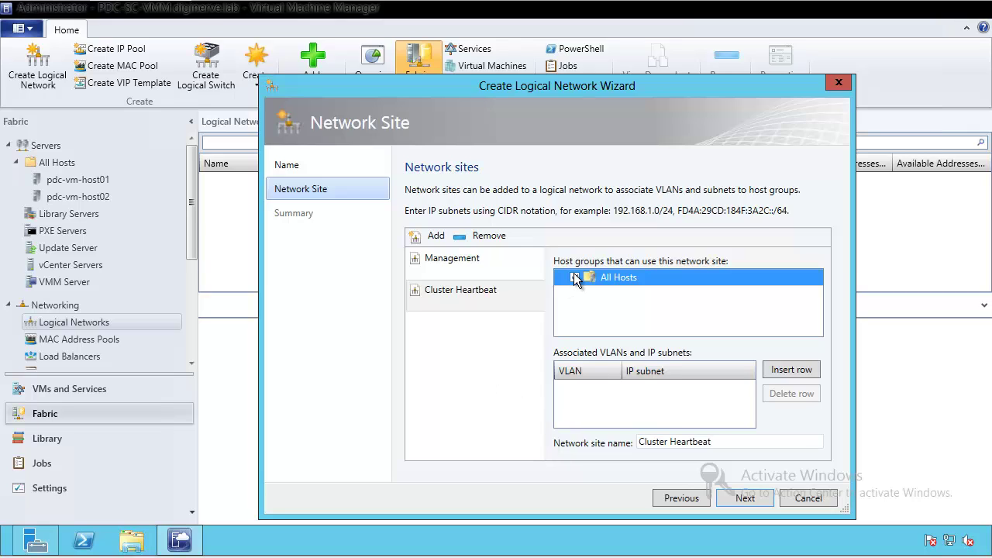
click(575, 277)
Step: Associate the IP subnet 172.21.220.0/24 with the Cluster Heartbeat site without a VLAN, and finish creating the Fabric logical network
click(791, 371)
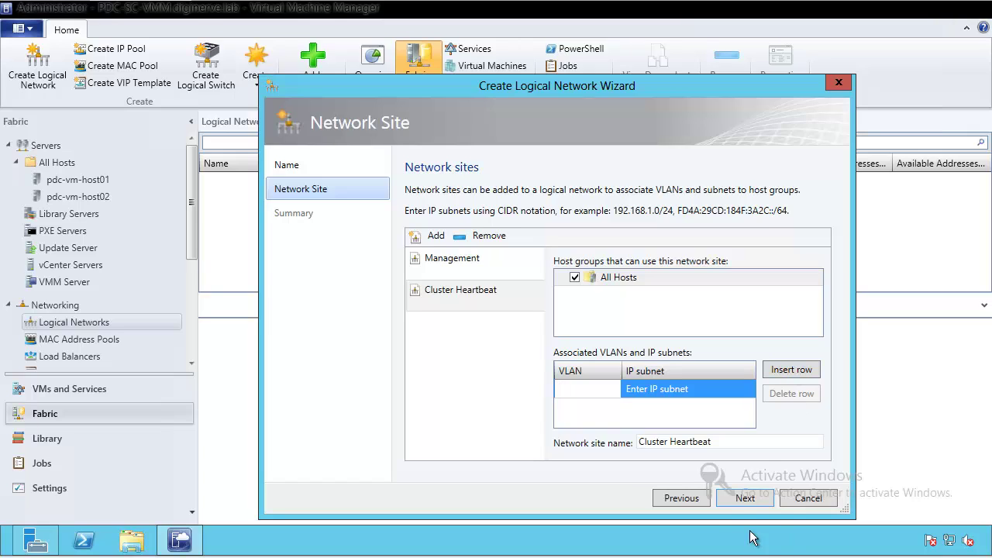
click(665, 392)
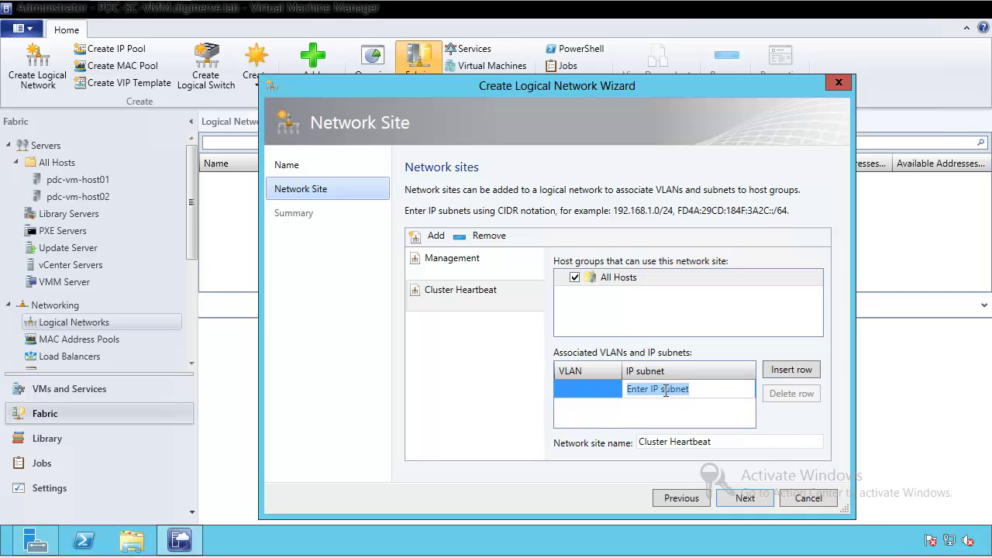
text(172.21)
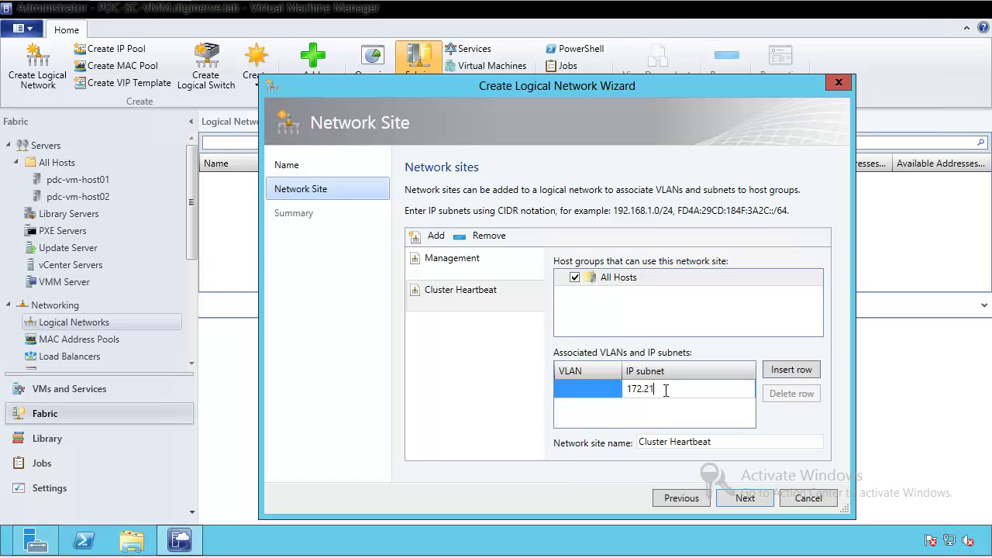
text(.220.0/24)
click(742, 500)
click(743, 500)
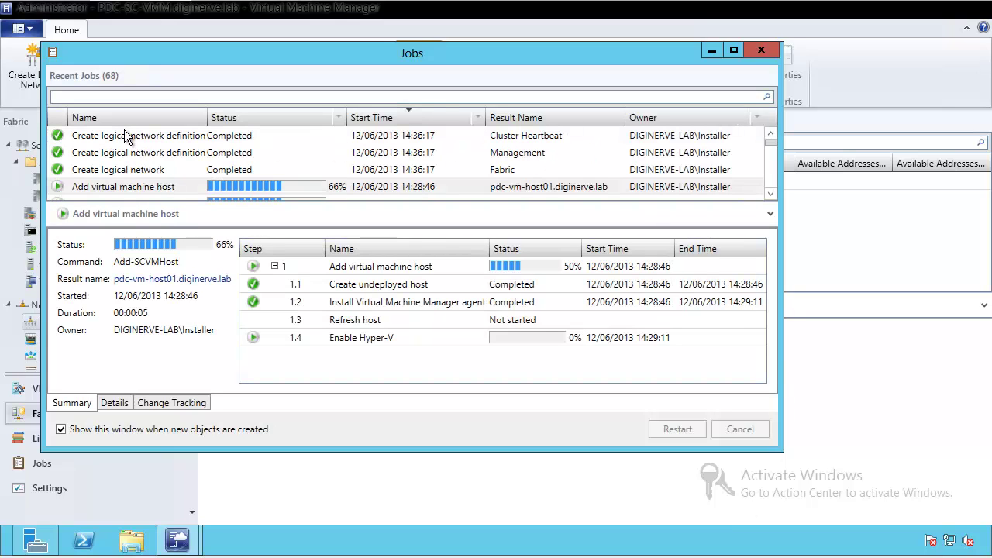
Step: Examine the jobs for adding the host and creating the logical network definitions, and view the Fabric logical network's details
click(148, 189)
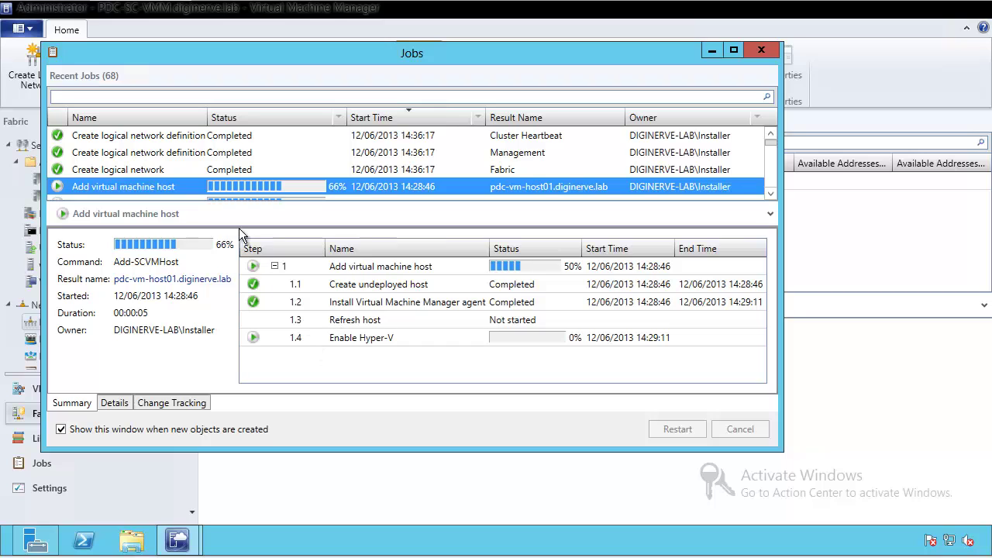
click(161, 141)
click(162, 155)
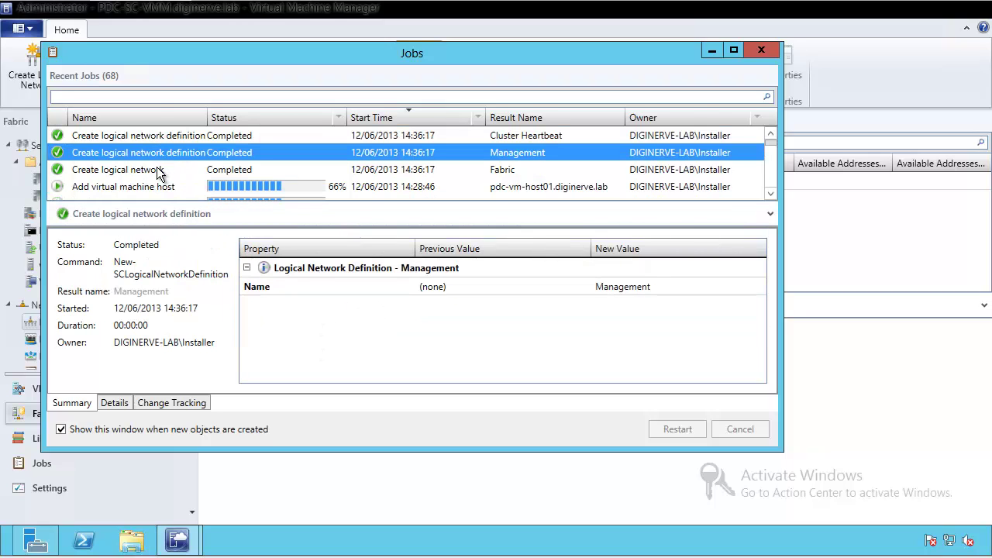
click(760, 49)
click(239, 184)
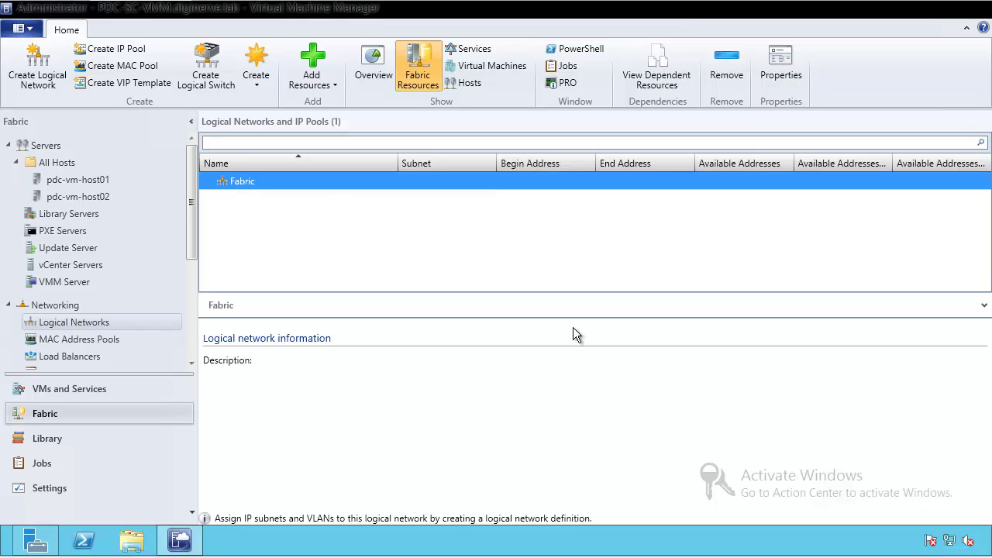
Step: Start another logical network named Clouds (VLAN) whose network sites are not connected, and add a first network site to it
click(42, 74)
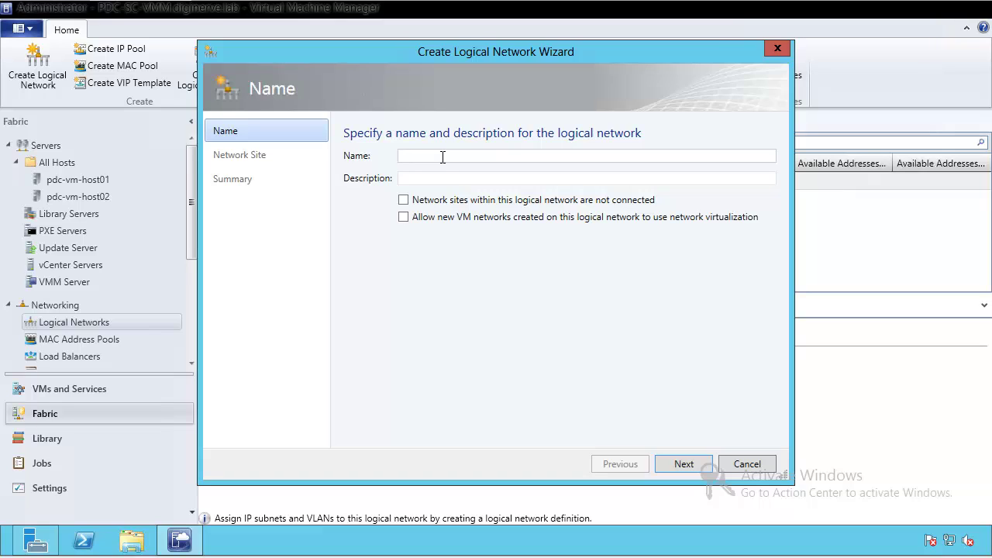
text(Clouds (VLAN))
click(404, 201)
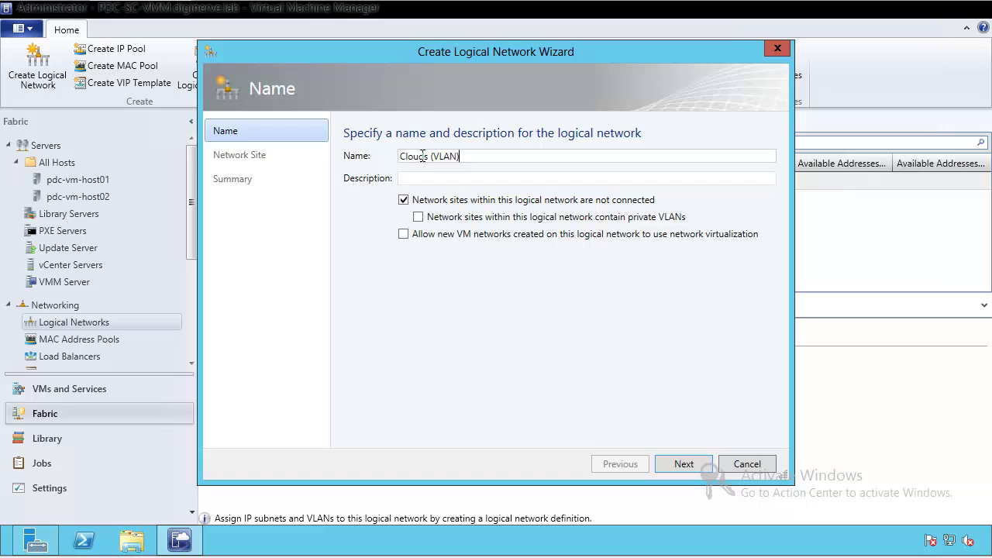
drag(478, 156, 391, 152)
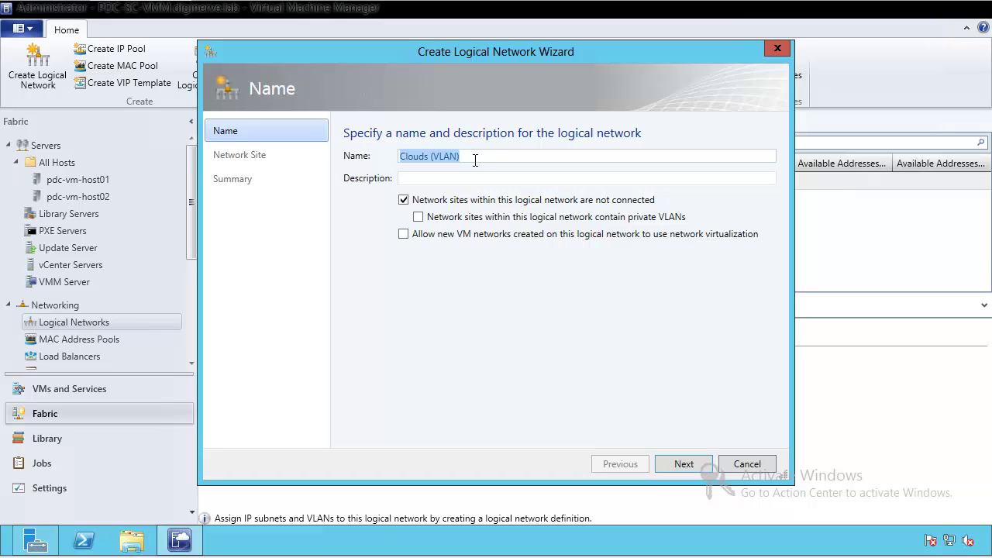
click(684, 465)
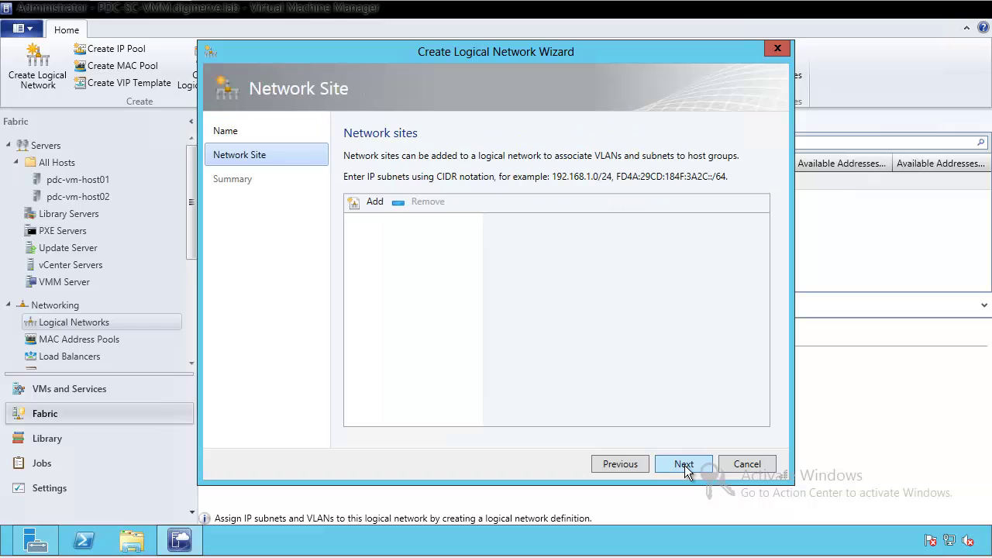
click(371, 202)
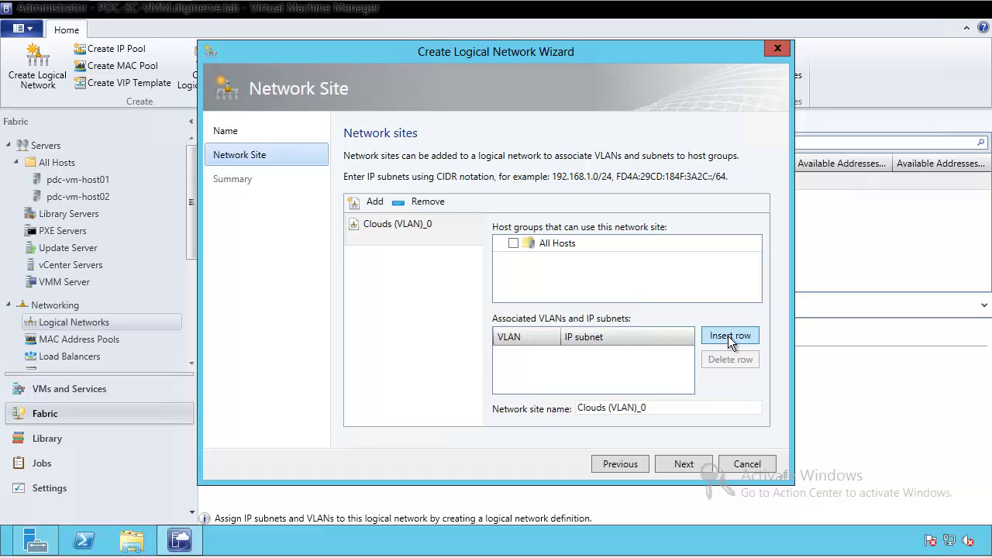
Step: Rename the first network site of the logical network to Clouds (VLAN) 001
drag(658, 406, 608, 413)
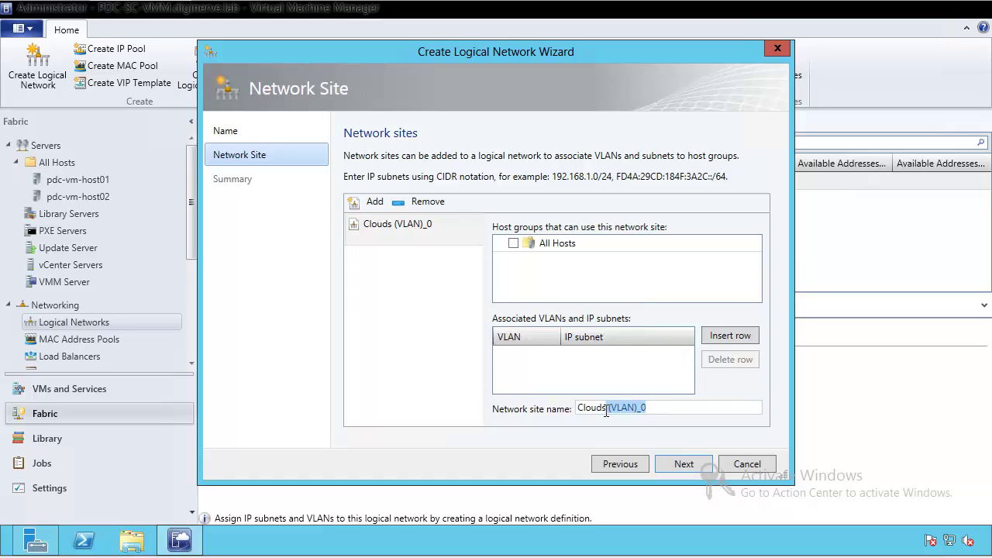
click(668, 408)
key(BackSpace)
key(BackSpace)
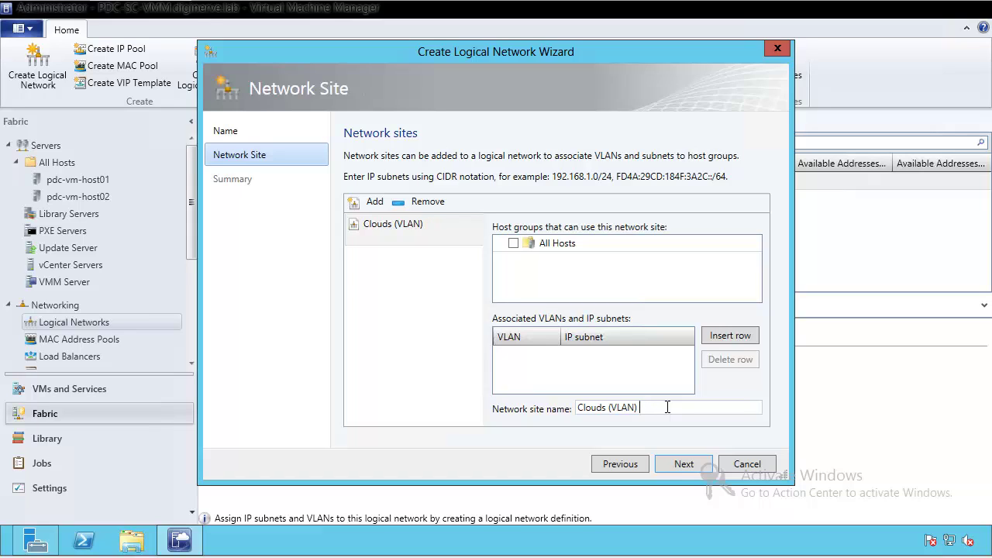
text(001)
Step: Associate the IP subnet 192.168.1.0/24 with the Clouds (VLAN) 001 site and make it available to All Hosts
click(726, 336)
click(585, 355)
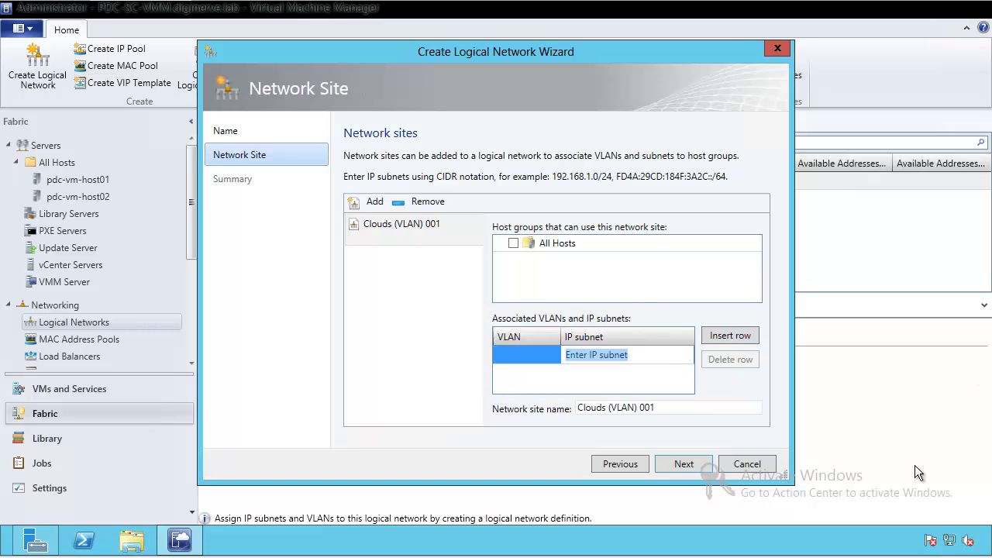
text(192)
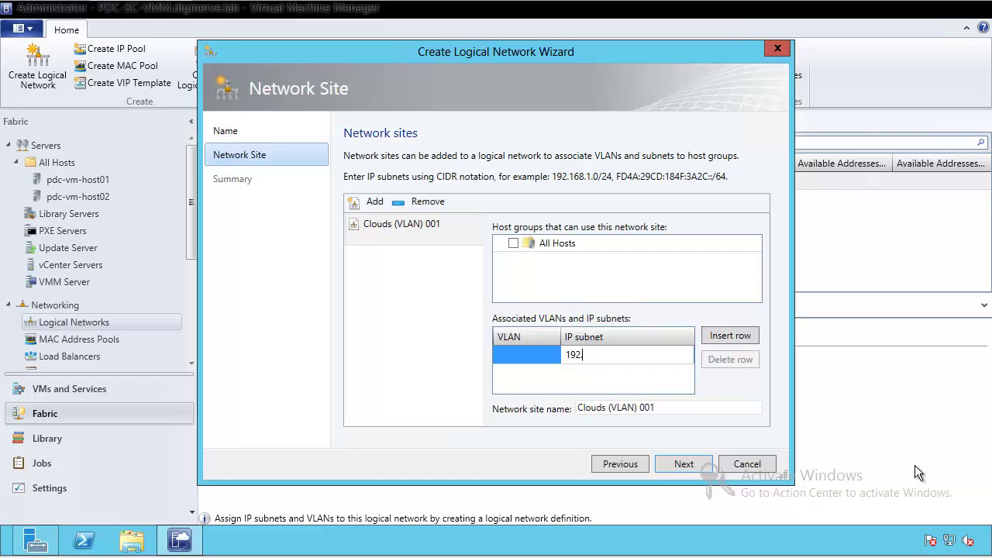
text(.168.1.0/24)
click(512, 245)
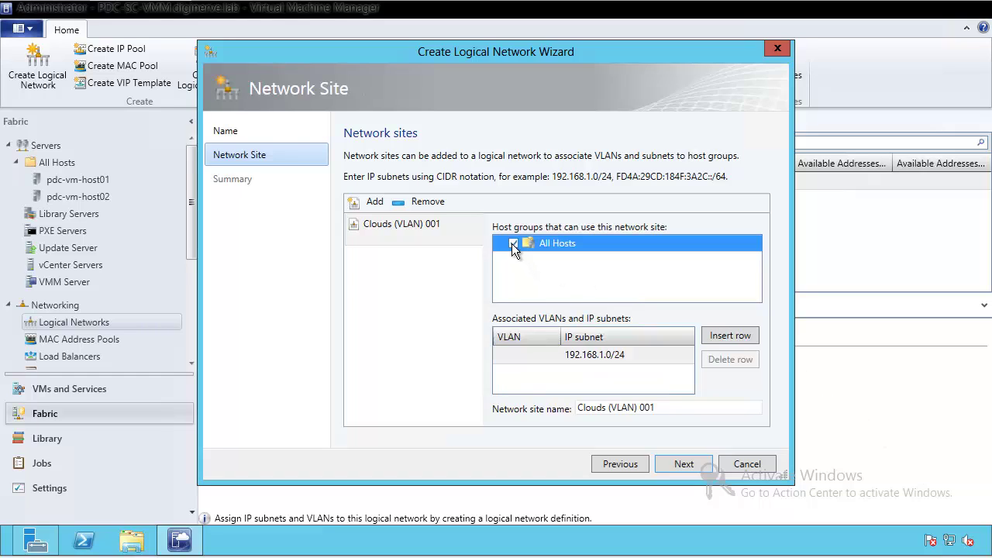
Step: Add a second network site named Clouds (VLAN) 002, available to All Hosts, with the IP subnet 192.168.2.0/24
click(373, 203)
click(640, 406)
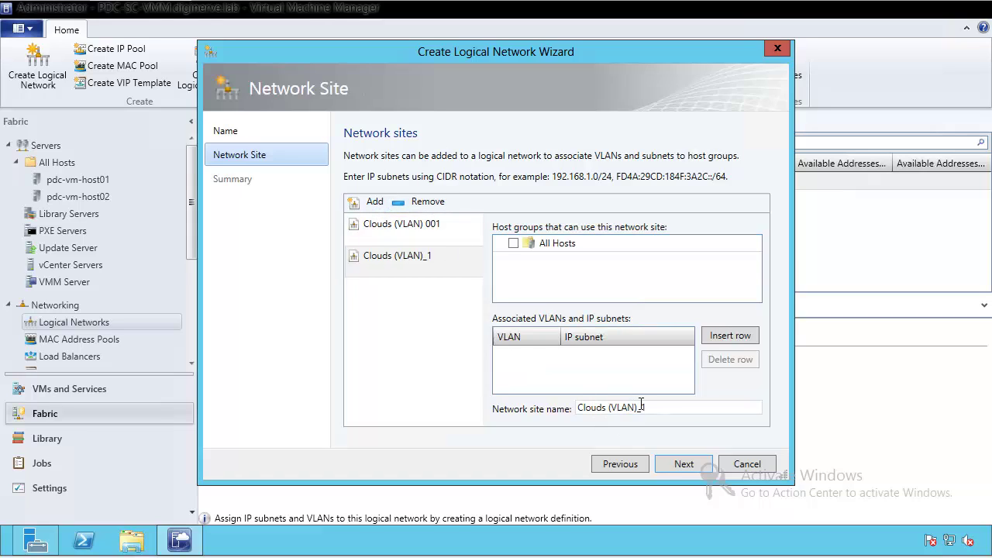
key(BackSpace)
text(00)
click(512, 243)
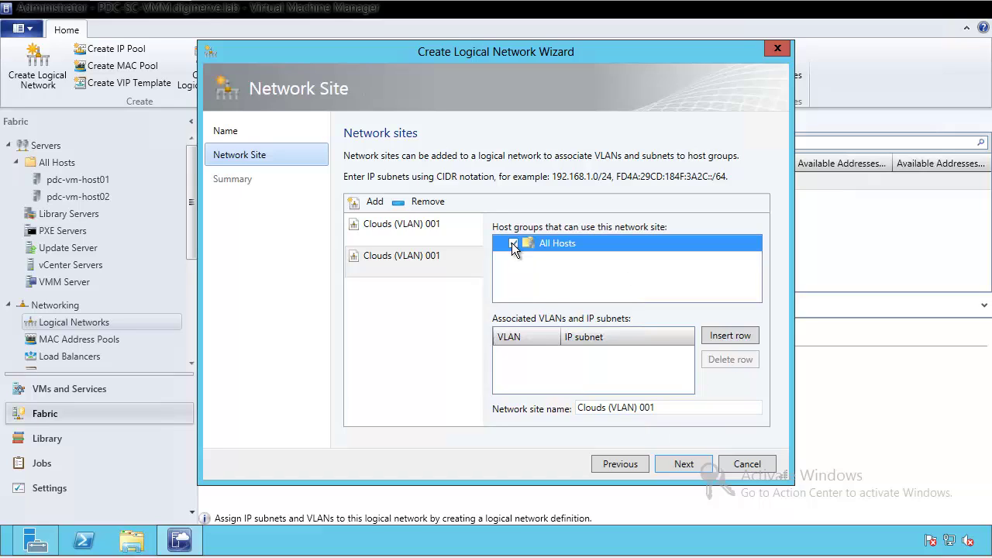
click(684, 413)
key(BackSpace)
text(2)
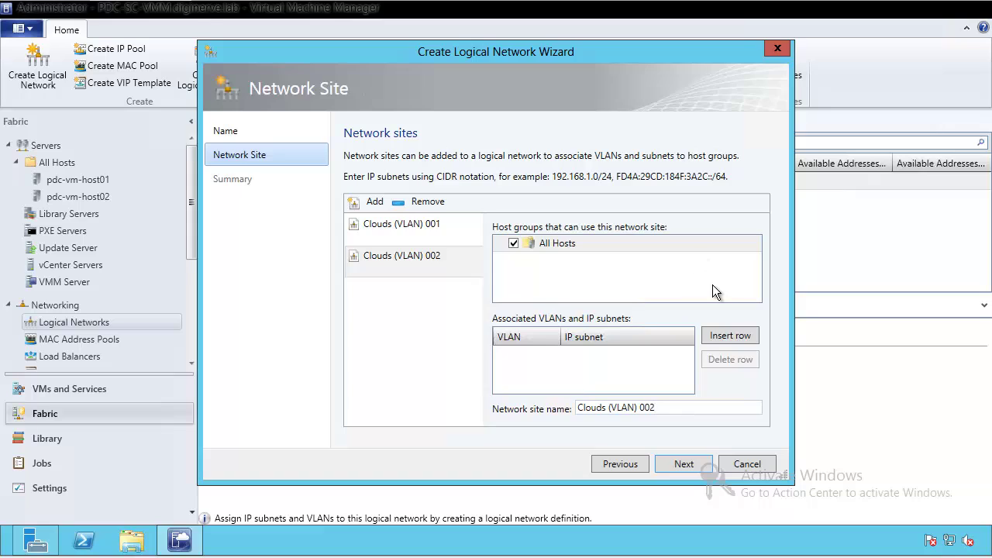
click(730, 335)
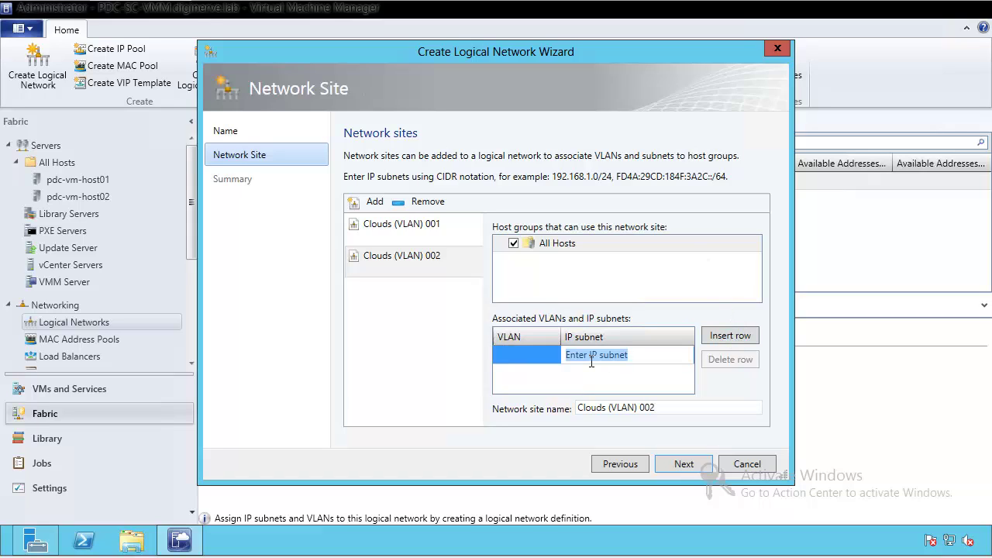
text(192.168.2.0/24)
Step: Add a third network site named Clouds (VLAN) 003 to the logical network
click(373, 203)
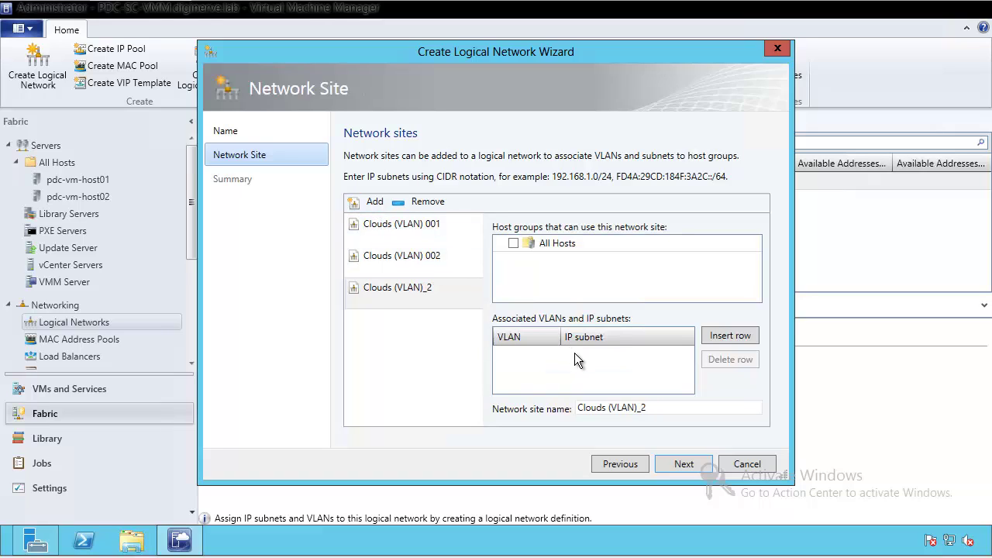
click(671, 408)
key(BackSpace)
key(BackSpace)
text(003)
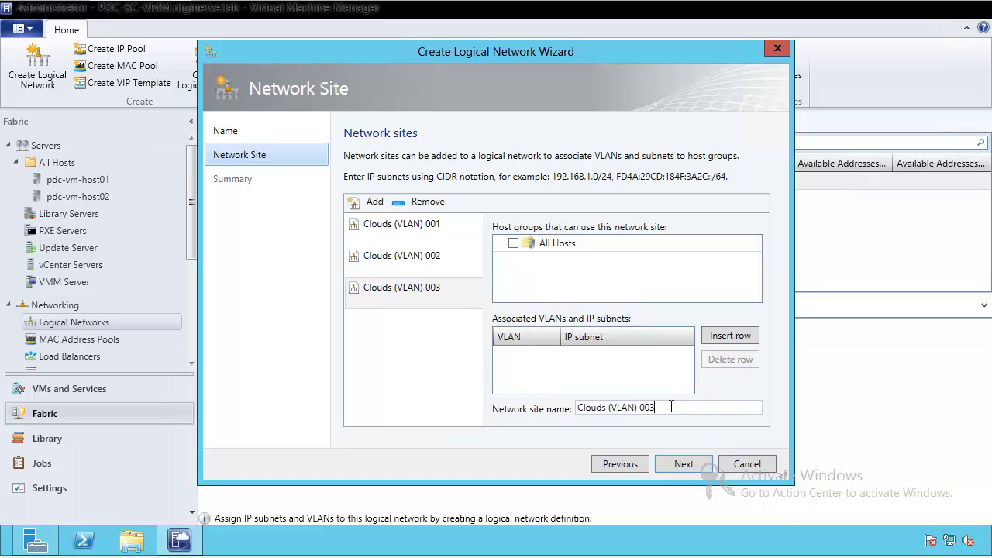
Step: Give the Clouds (VLAN) 003 site the IP subnet 192.168.3.0/24 for All Hosts, and finish creating the logical network
click(728, 335)
click(614, 357)
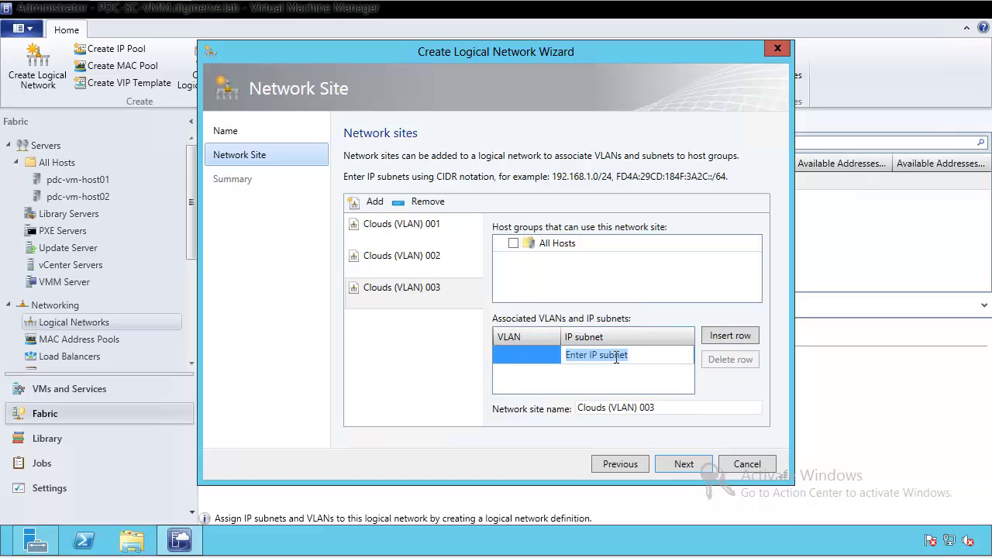
text(192.168.3.0/24)
click(513, 243)
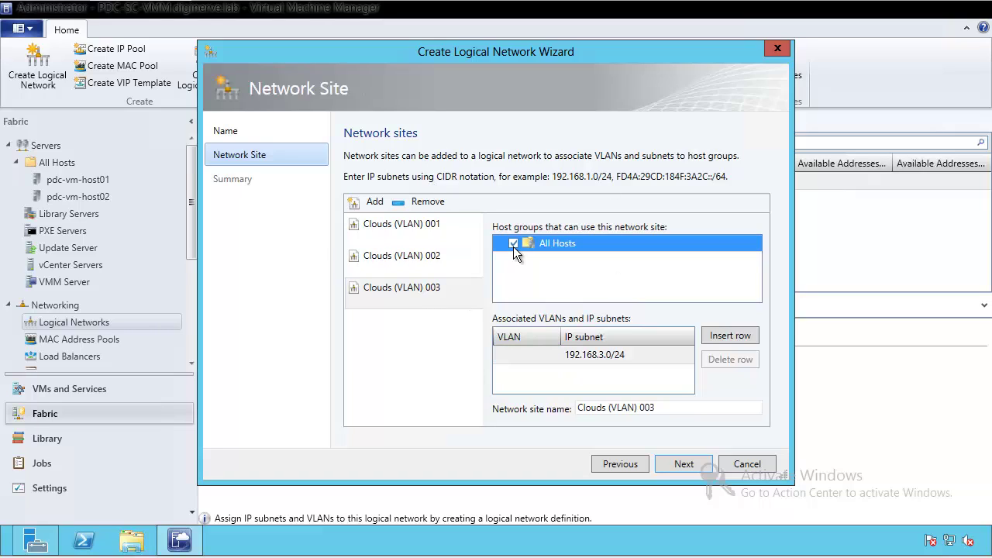
click(682, 466)
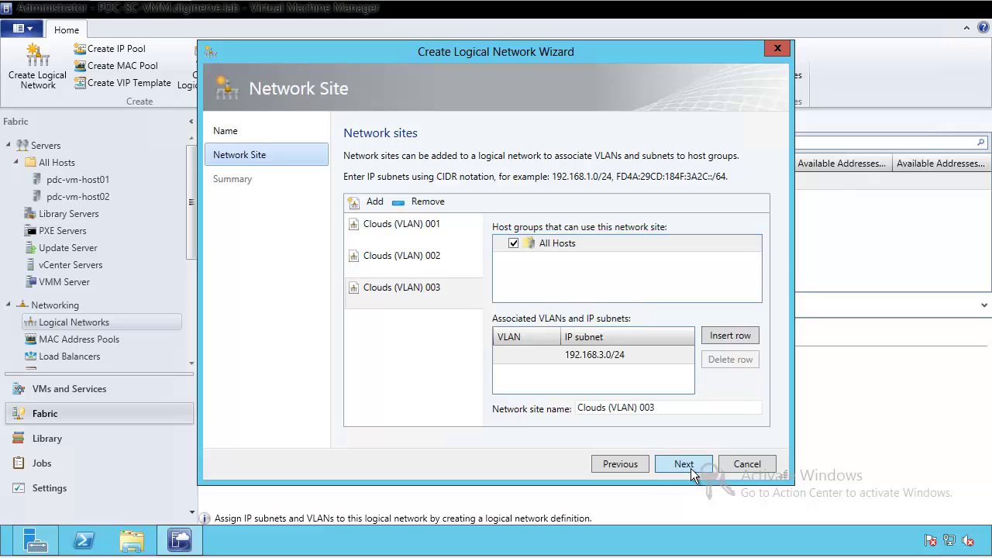
click(687, 466)
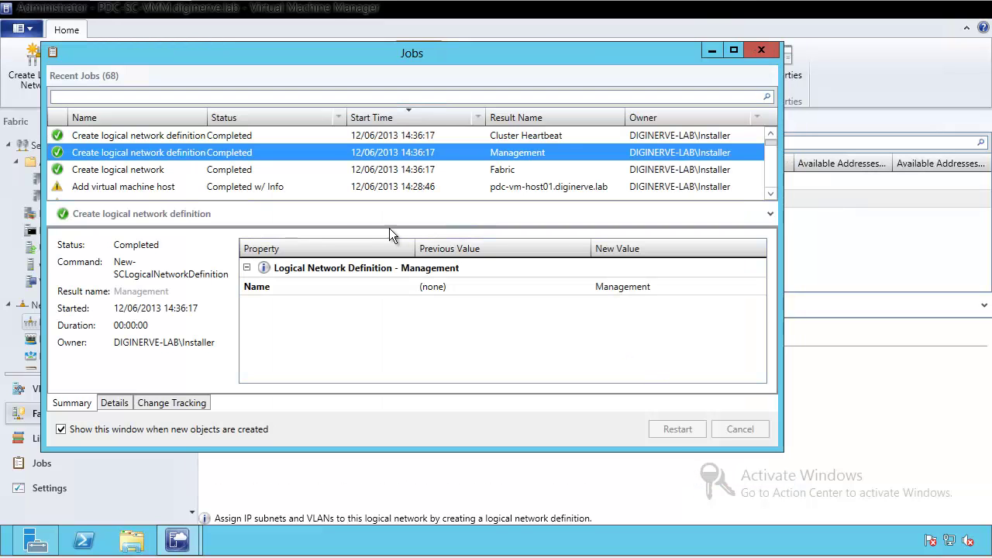
Step: Examine the warning of the job that added pdc-vm-host01 and the Clouds (VLAN) creation jobs, and close the job list
click(771, 194)
click(771, 194)
click(771, 194)
click(771, 194)
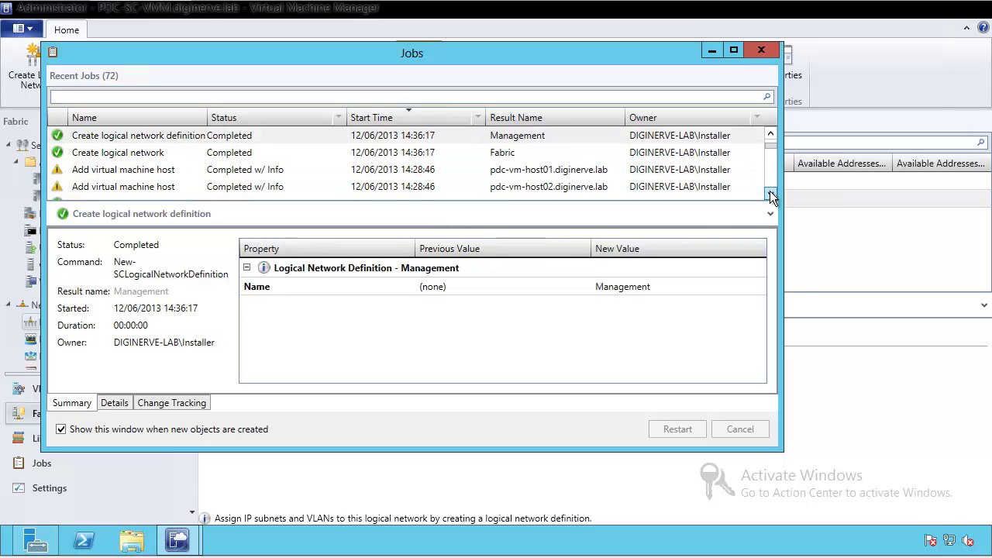
click(255, 171)
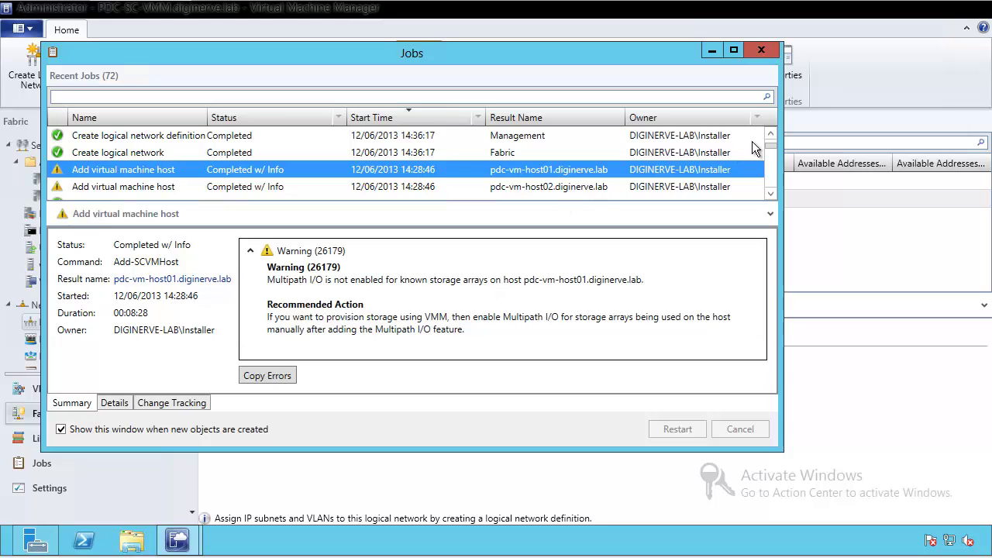
scroll(769, 139, up, 2)
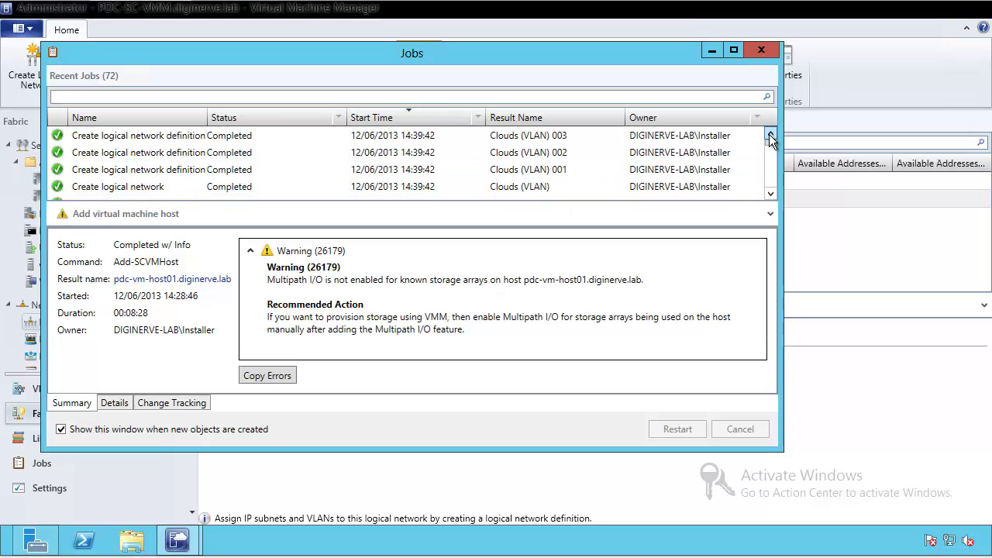
click(761, 50)
click(304, 269)
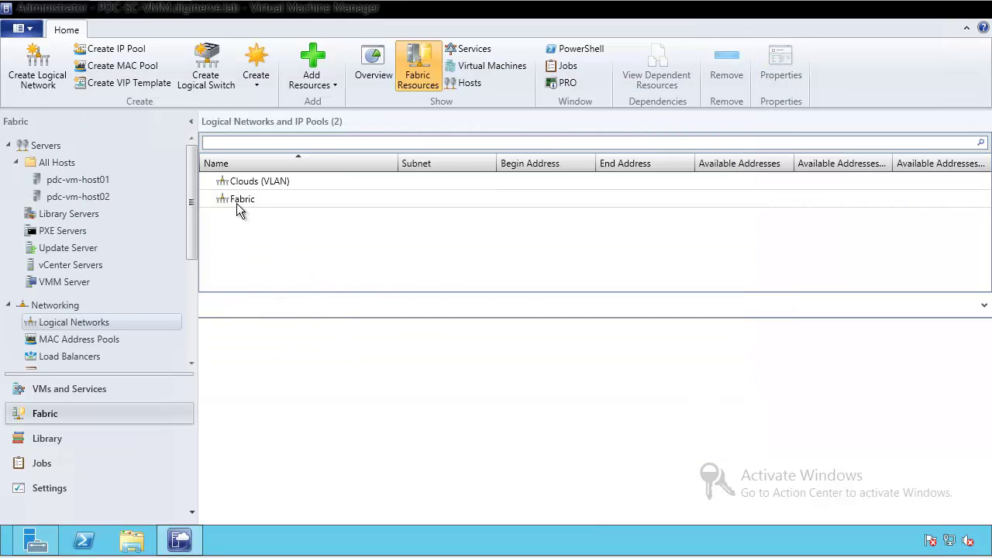
Step: Start a static IP address pool named Cloud (VLAN) 001 IP Pool for the Clouds (VLAN) logical network
click(261, 181)
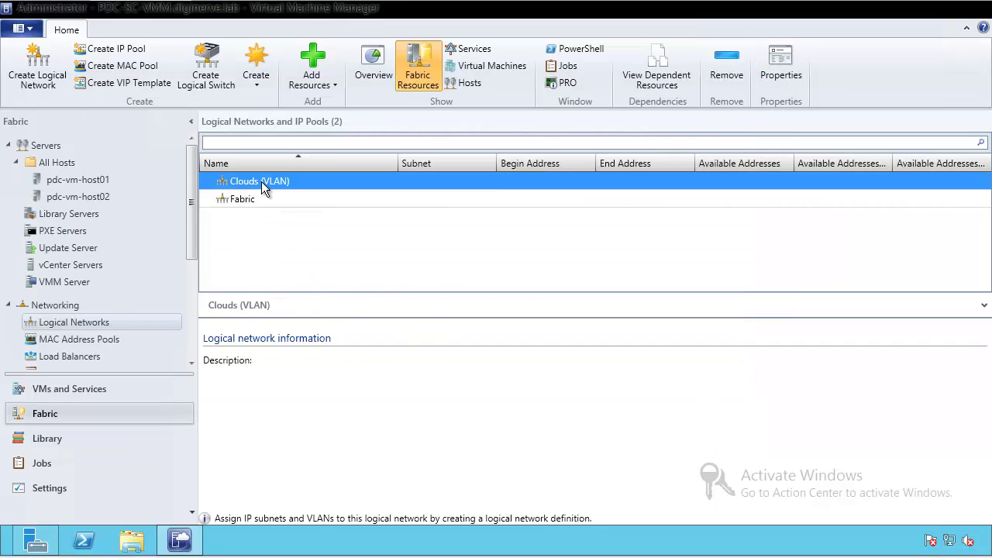
right_click(262, 182)
click(339, 195)
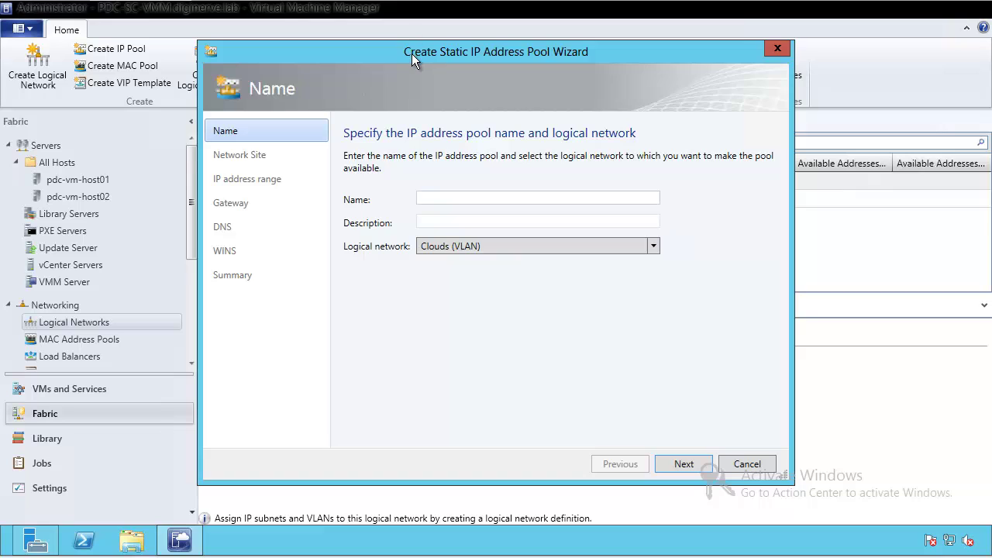
drag(412, 54, 522, 54)
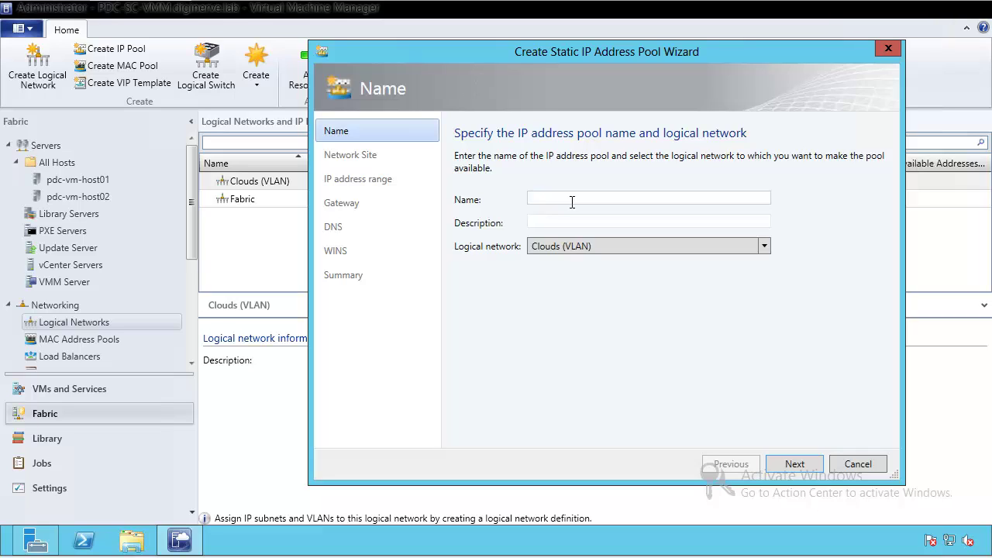
text(Cloud (VLAN) 001 IP Pool)
click(574, 247)
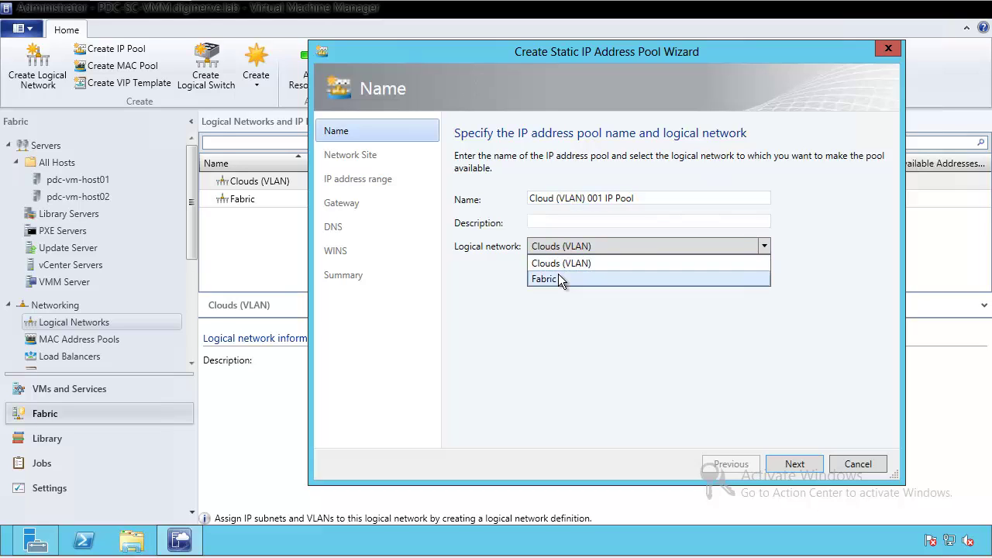
click(567, 262)
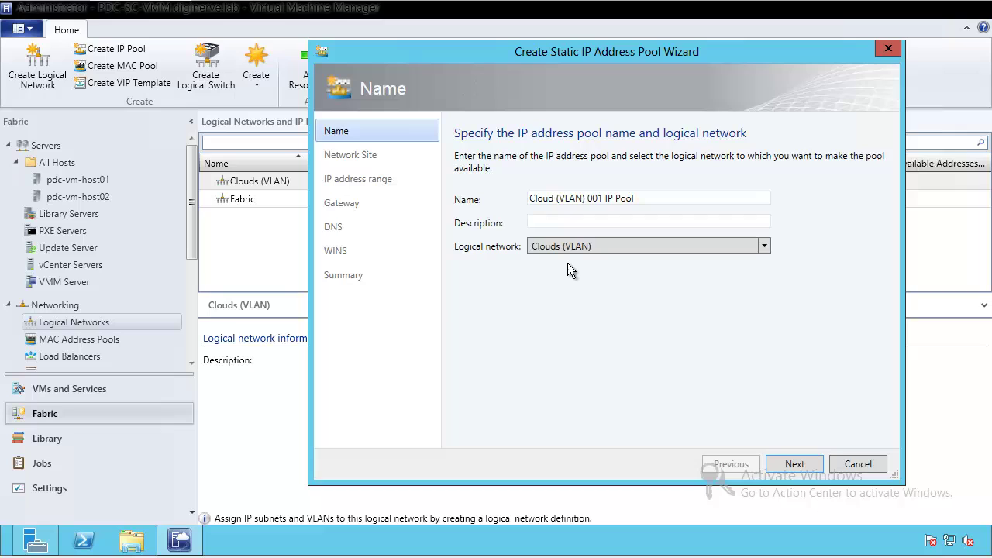
click(798, 462)
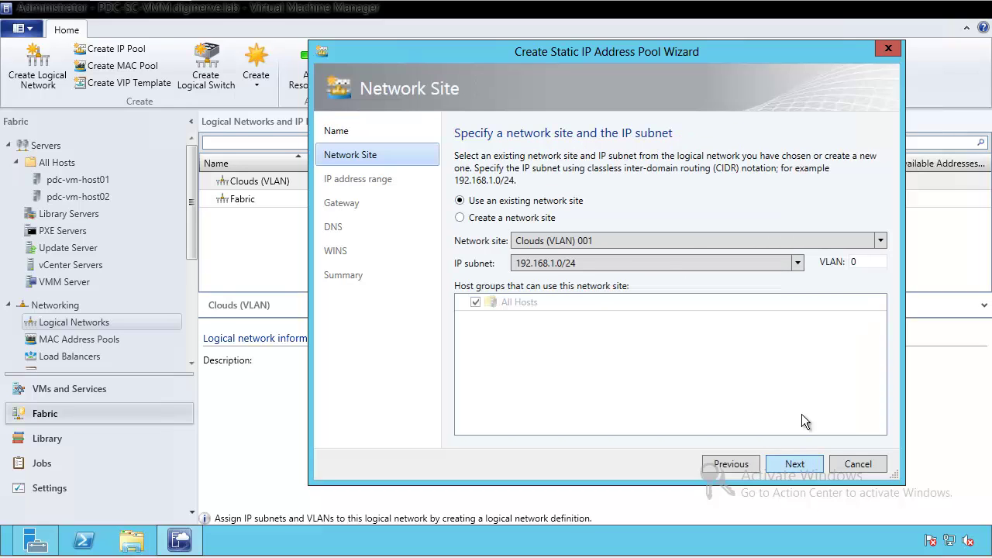
Step: Base the IP pool on the existing network site Clouds (VLAN) 001 with the IP subnet 192.168.1.0/24
click(606, 242)
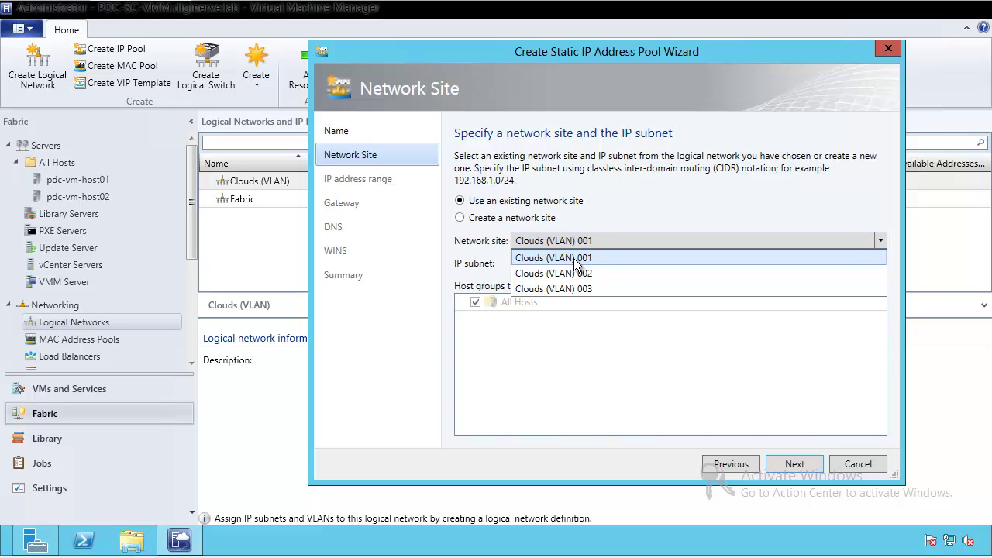
click(577, 258)
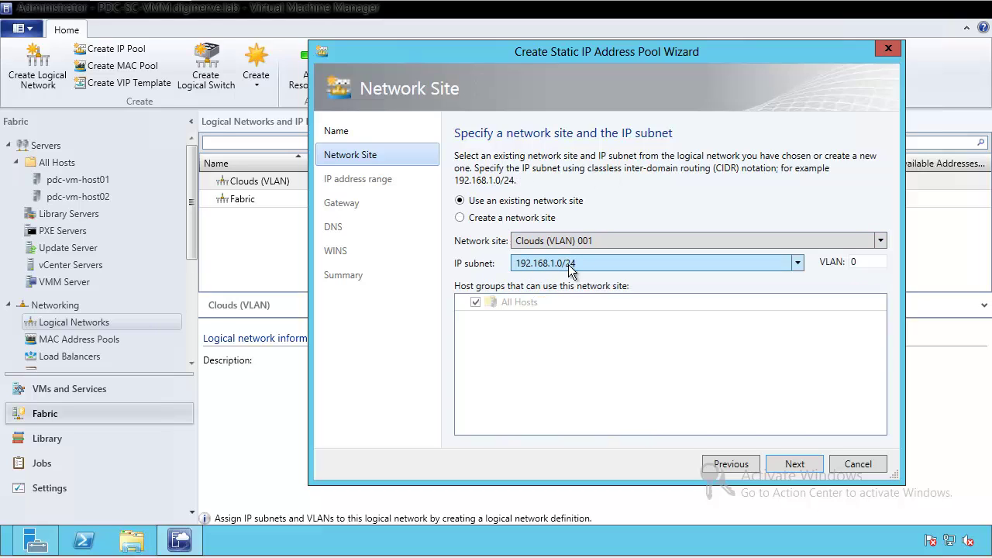
click(571, 268)
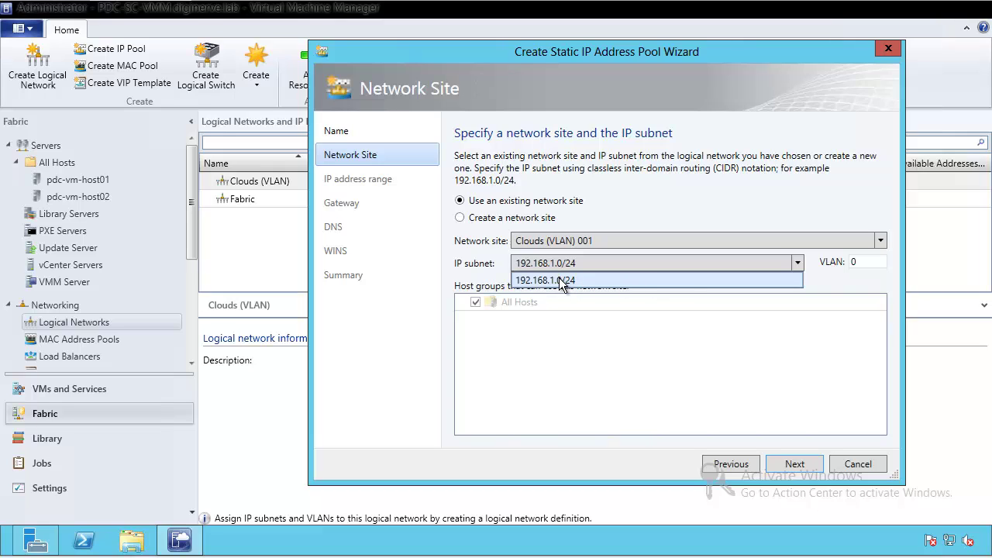
click(560, 265)
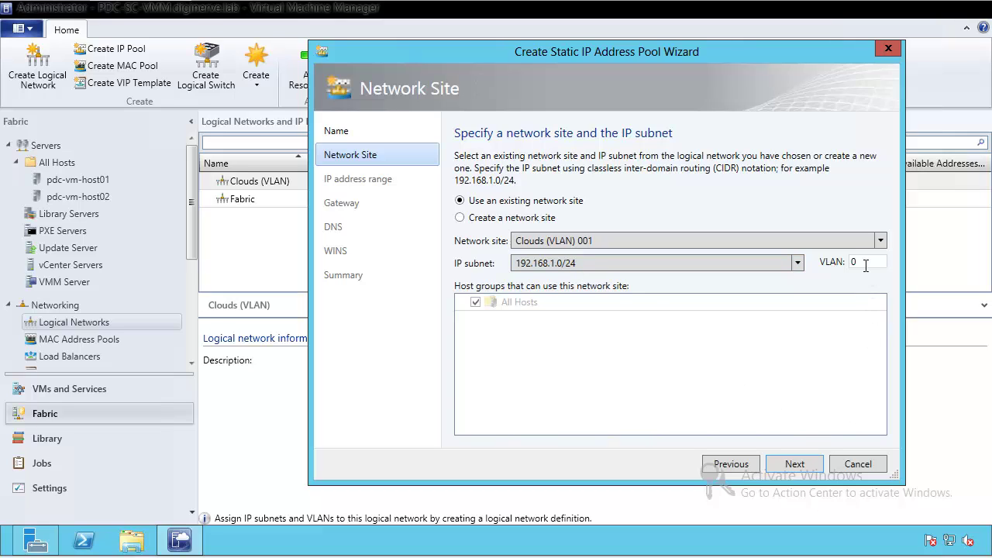
click(802, 463)
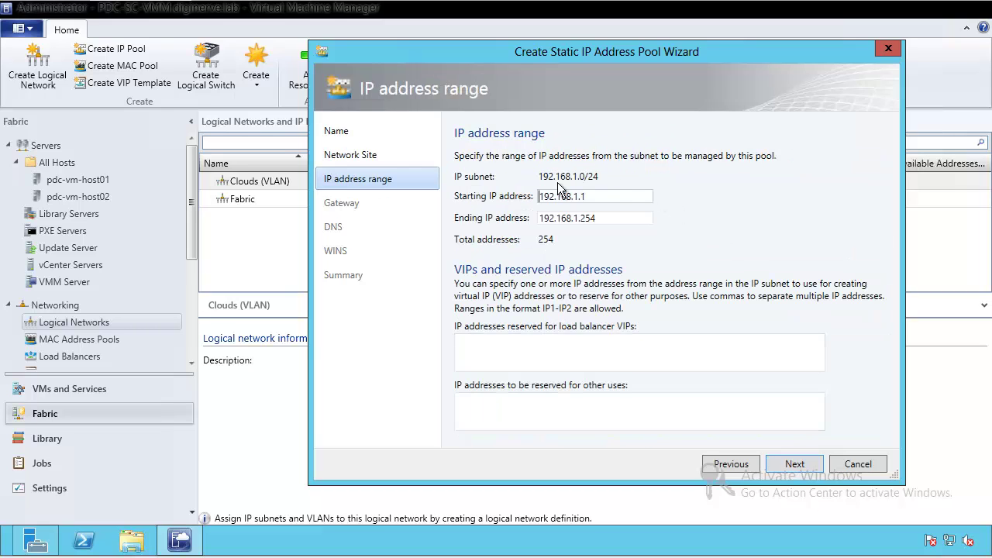
Step: Accept the pool's address range 192.168.1.1 to 192.168.1.254 without reserving any addresses
click(615, 201)
click(587, 343)
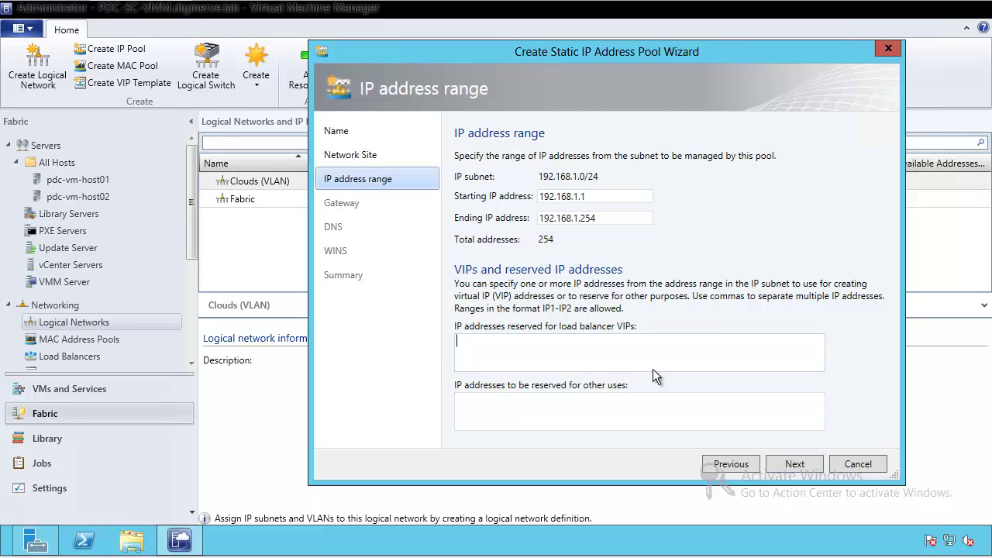
click(801, 463)
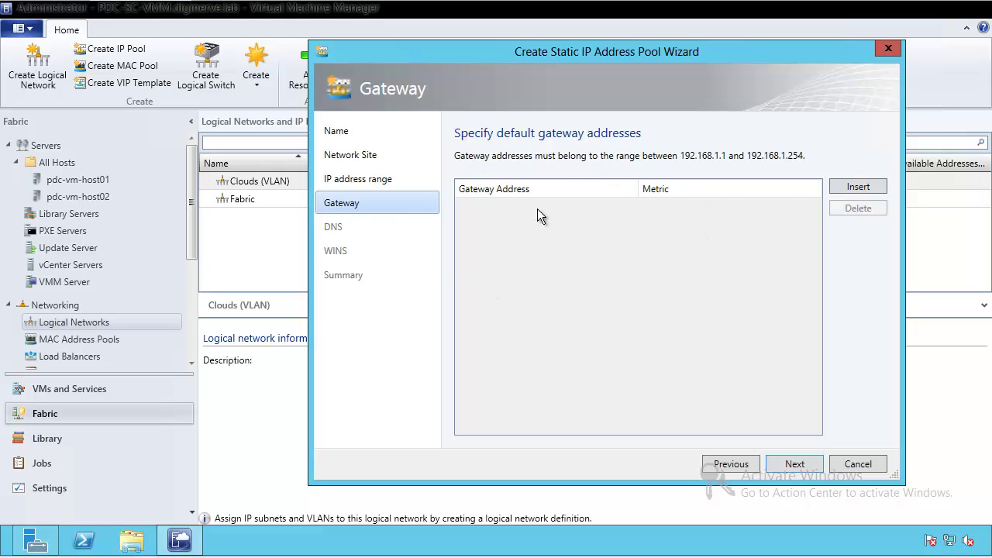
Step: Add 192.168.1.1 as the default gateway of the Cloud (VLAN) 001 IP pool, leaving its metric automatic
click(855, 188)
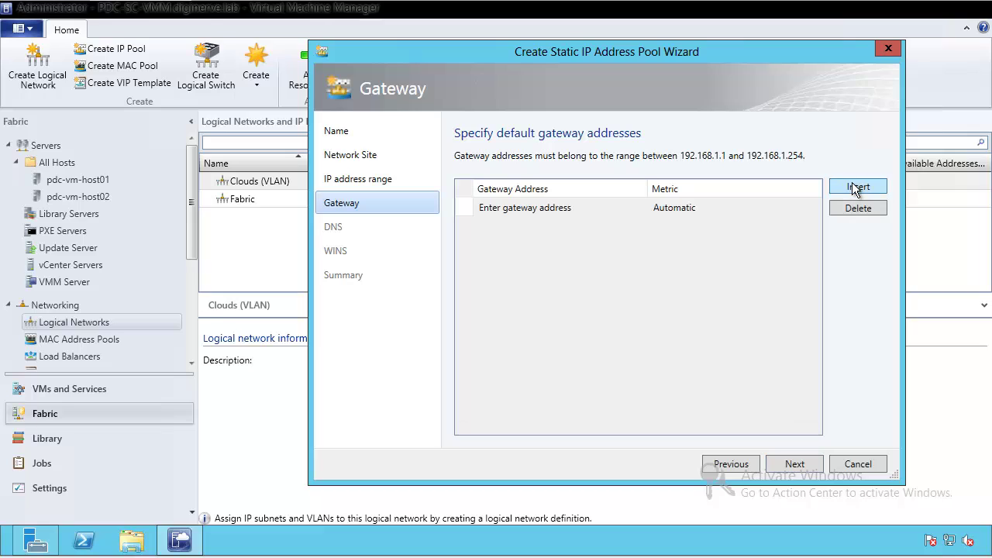
click(528, 209)
click(529, 204)
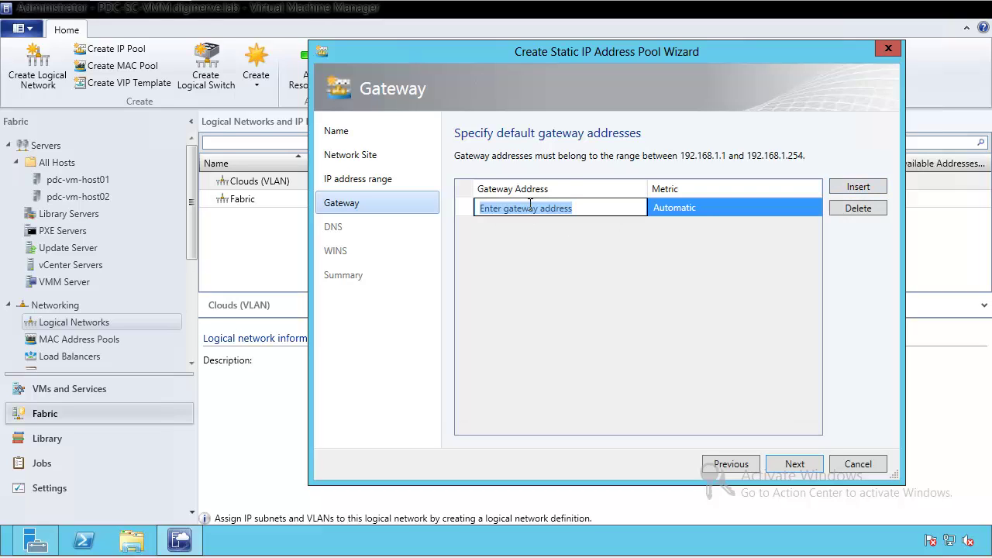
text(192)
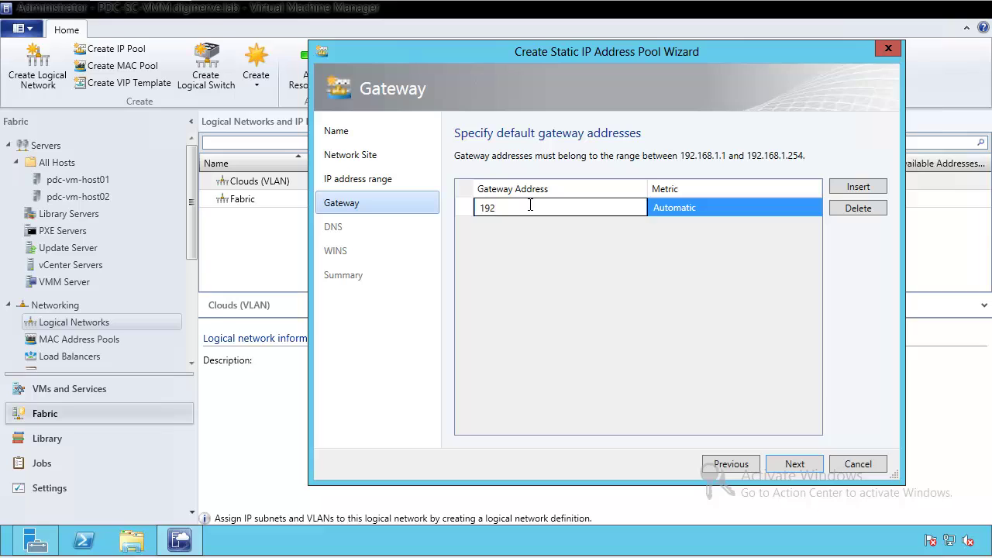
text(.168.1.1)
click(800, 464)
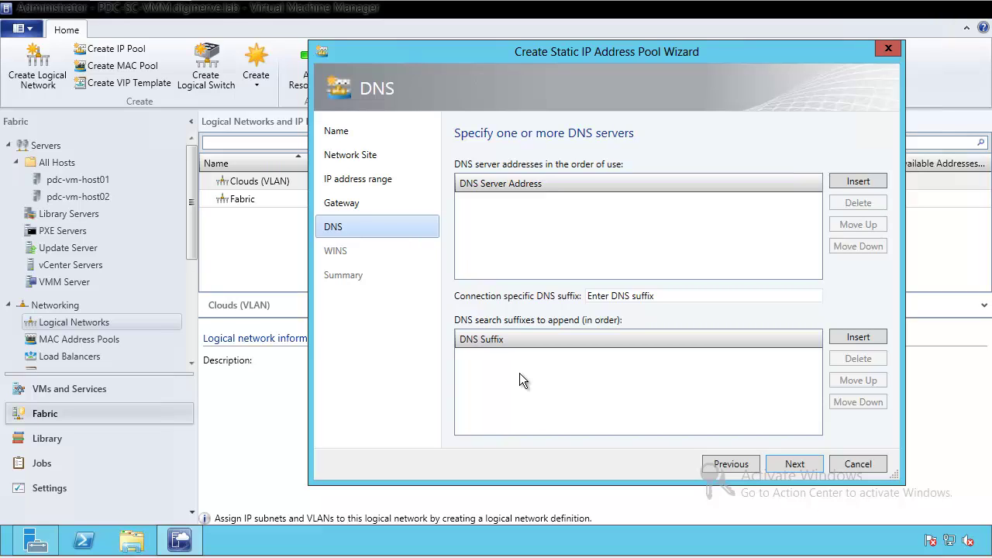
Step: Create the Cloud (VLAN) 001 IP pool without DNS or WINS servers, and review its creation job before closing the job list
click(792, 467)
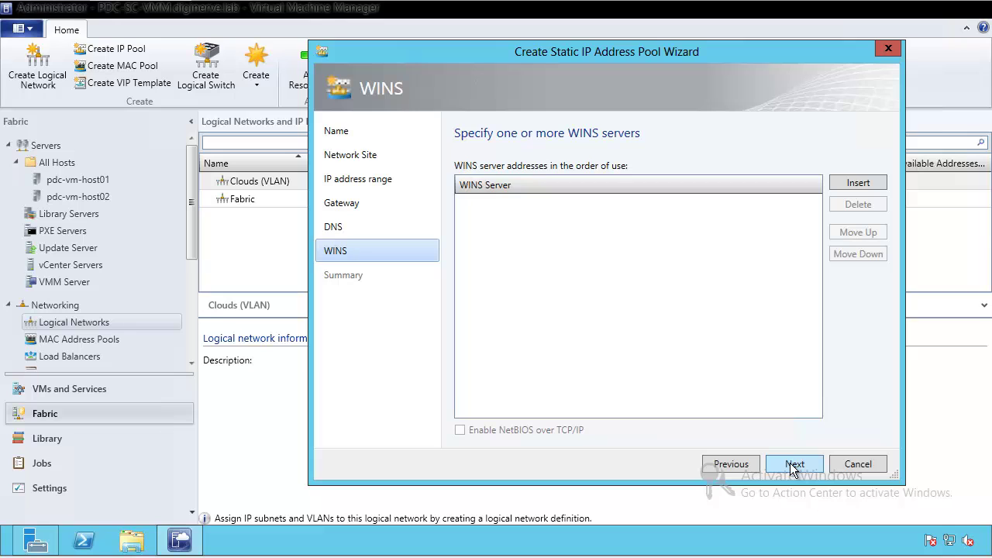
click(790, 462)
click(790, 463)
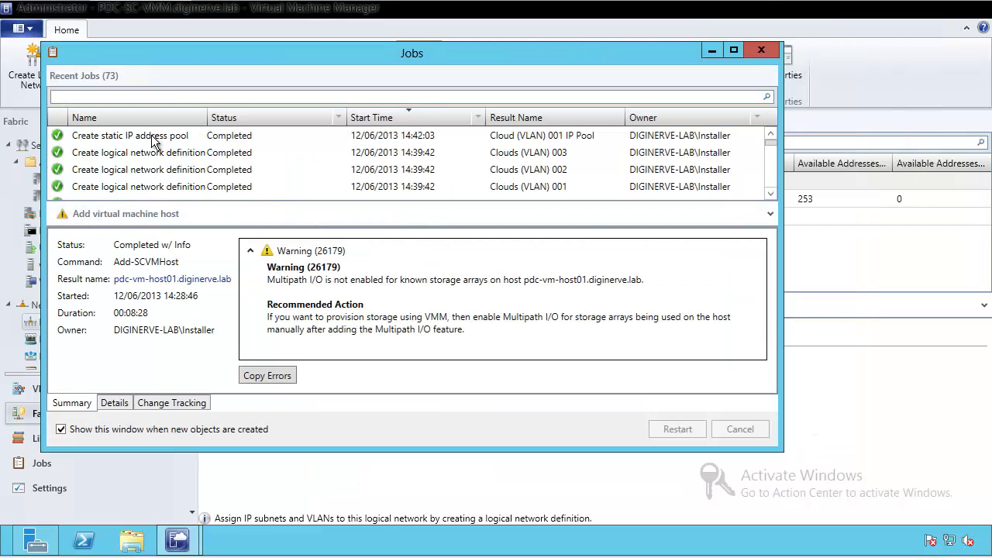
click(170, 135)
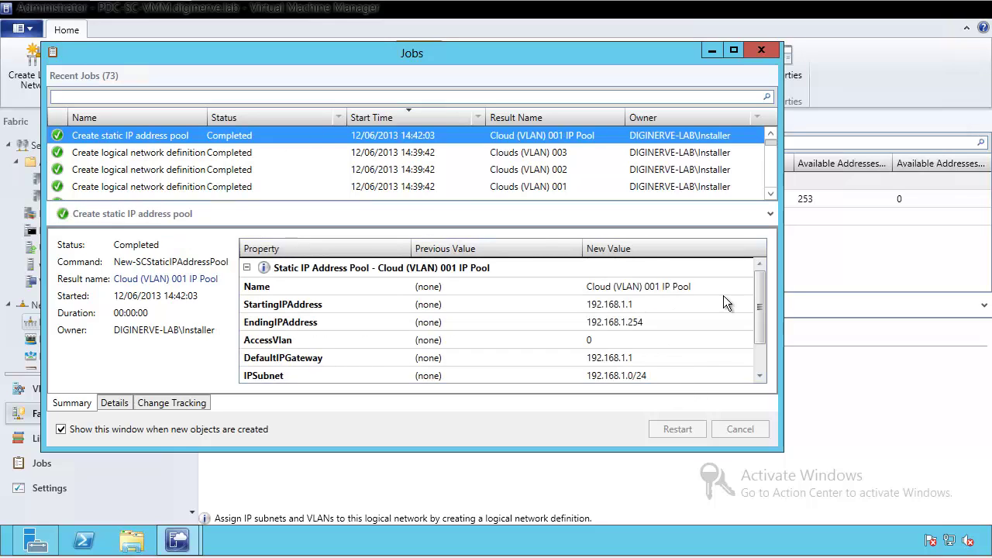
click(759, 49)
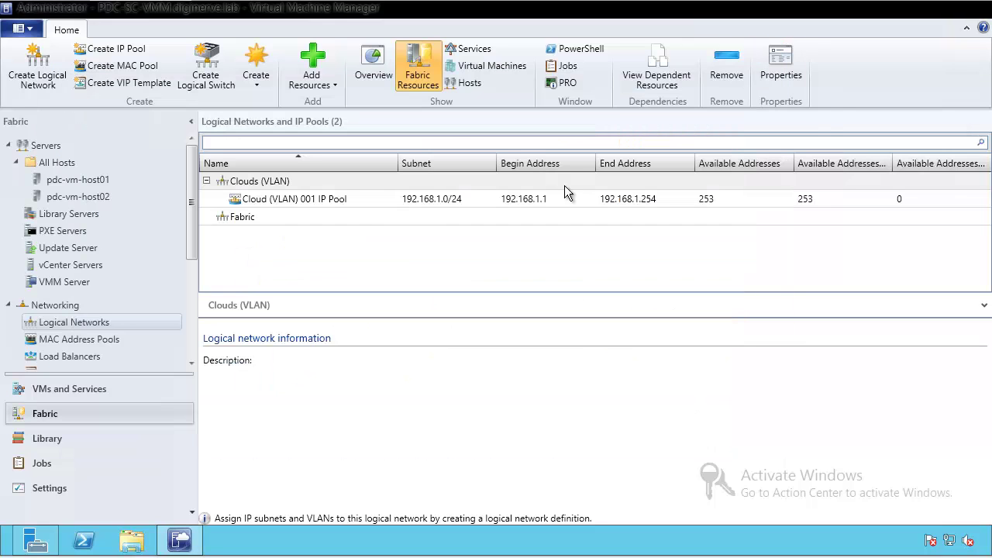
Step: Start a second static IP address pool for the Clouds (VLAN) logical network, named Cloud (VLAN) 002 IP Pool
right_click(259, 181)
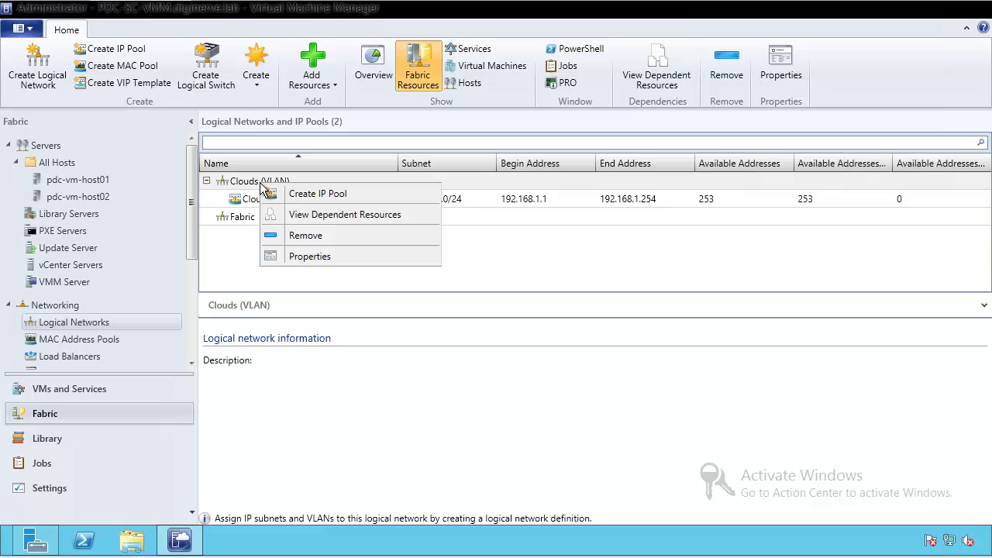
click(327, 194)
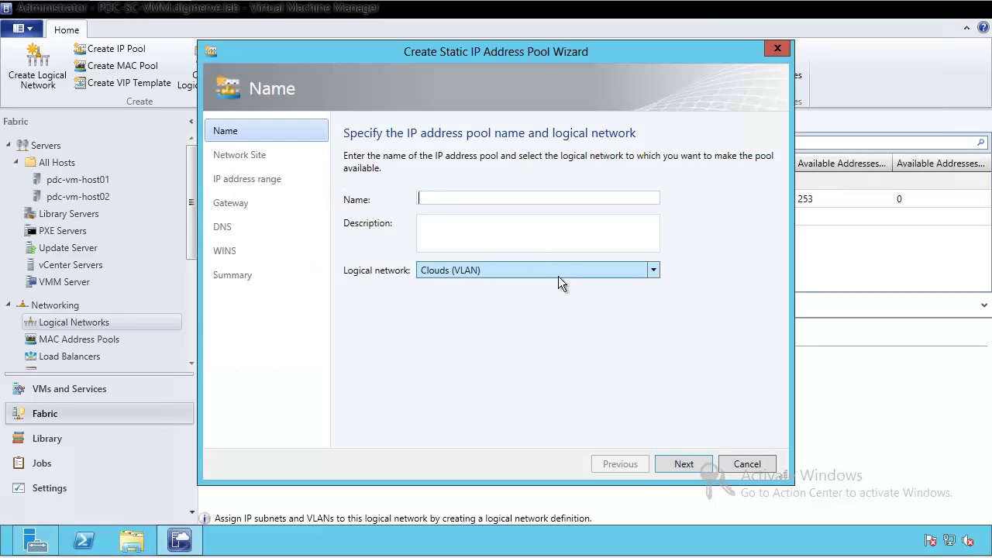
click(431, 200)
text(Cloud (VLAN) 002 IP Pool)
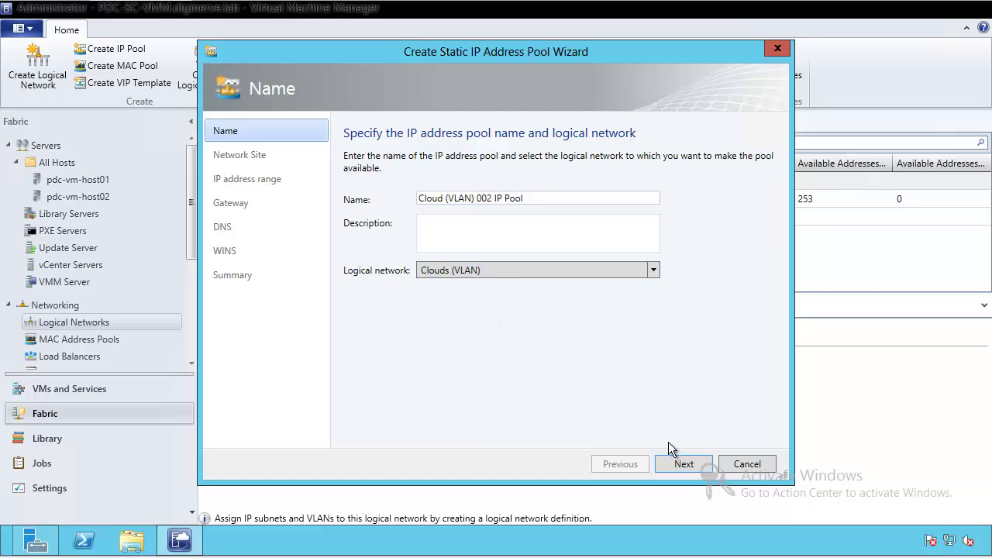
click(682, 462)
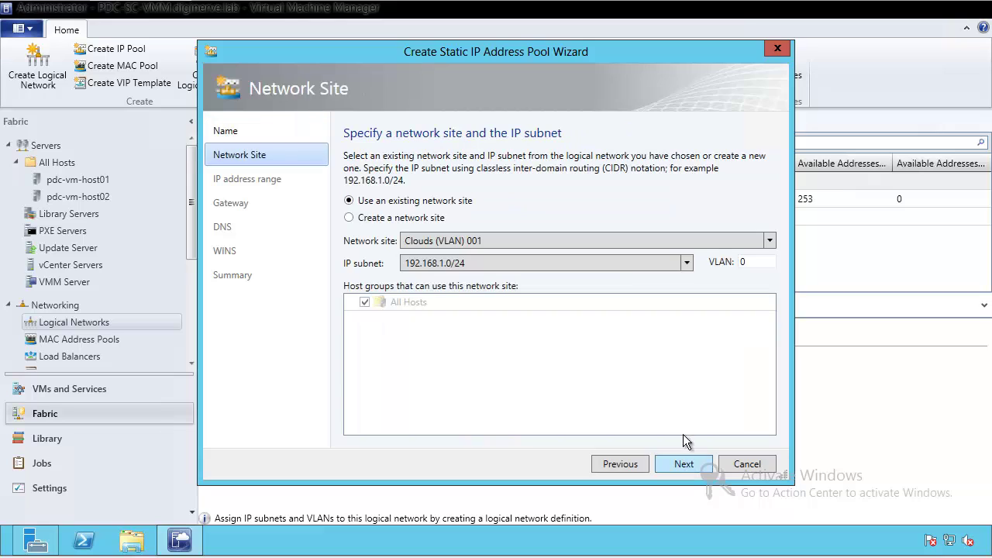
Step: Base the pool on network site Clouds (VLAN) 002 with subnet 192.168.2.0/24, accepting the range 192.168.2.1 to 192.168.2.254
click(523, 241)
click(435, 264)
click(682, 464)
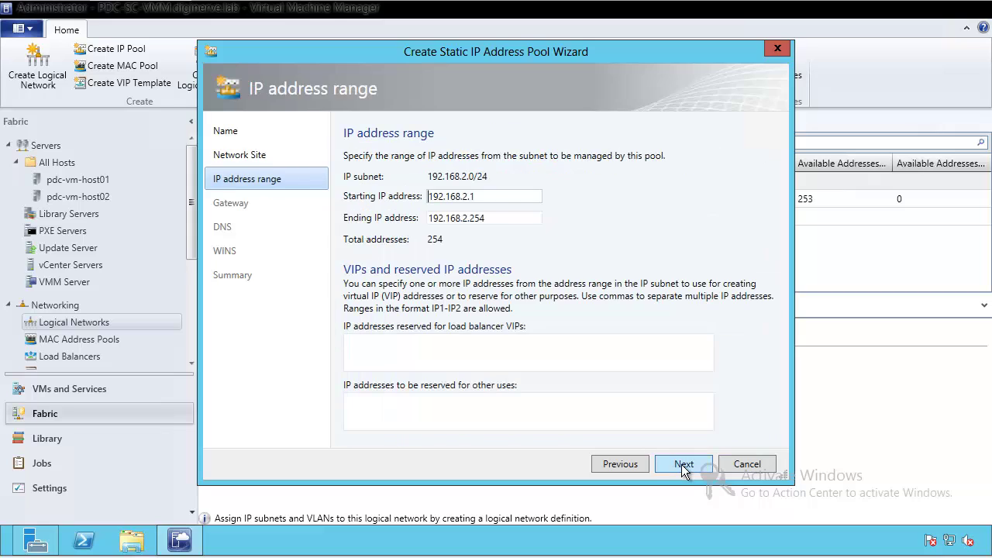
click(504, 217)
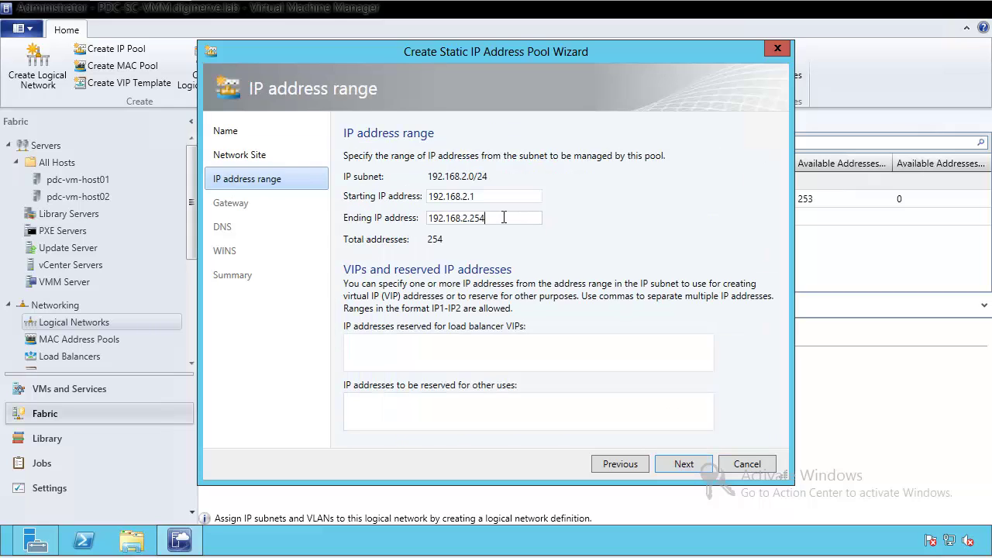
click(689, 464)
Step: Add 192.168.2.1 as the default gateway of the Cloud (VLAN) 002 IP pool, leaving its metric automatic
click(746, 187)
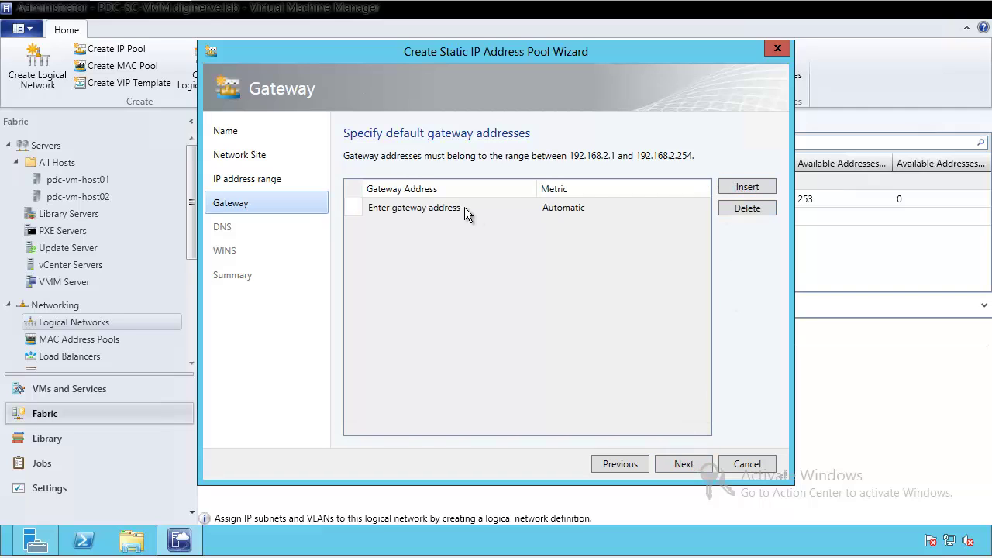
click(447, 209)
click(445, 206)
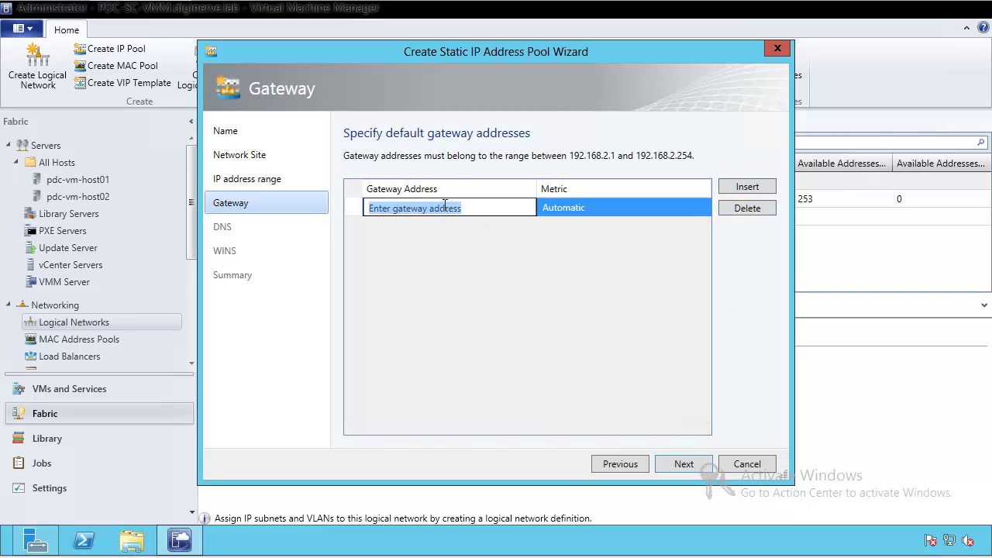
text(192.168.)
text(2.1)
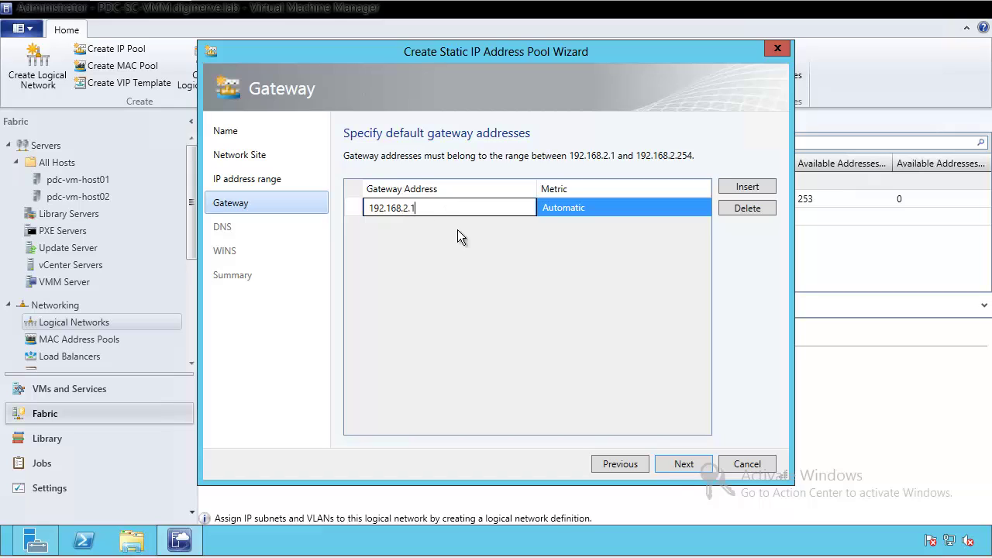
click(681, 467)
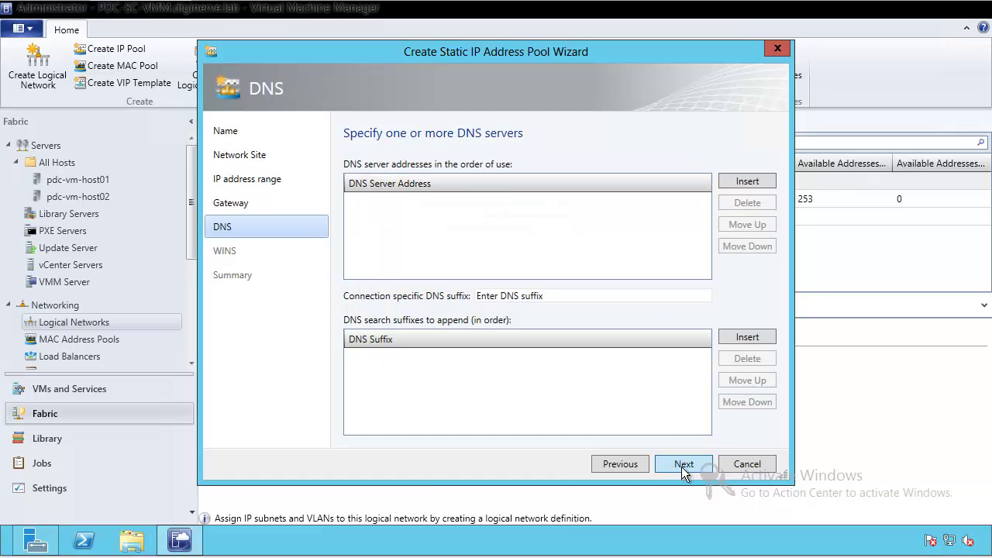
Step: Create the Cloud (VLAN) 002 IP pool without DNS or WINS servers, and close the job list
click(681, 467)
click(680, 464)
click(680, 463)
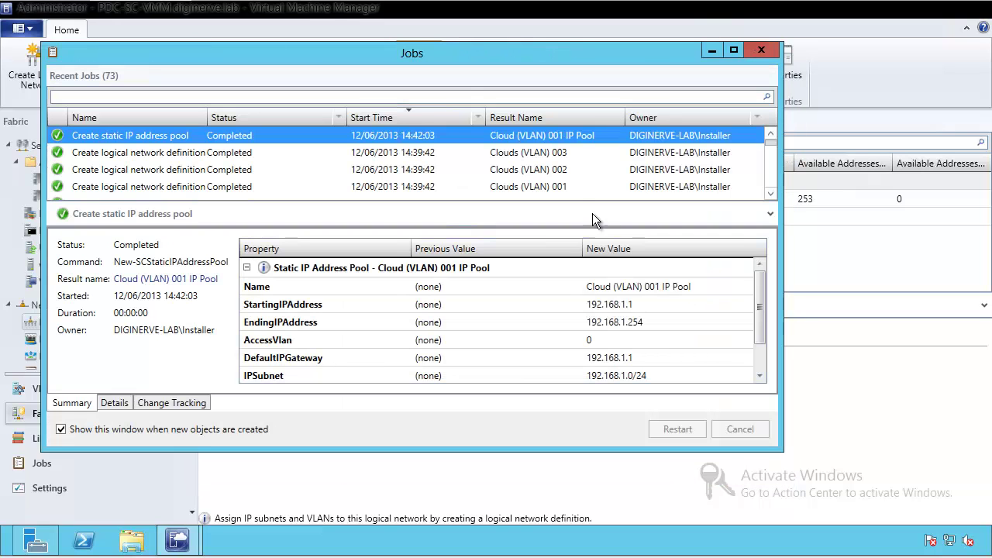
click(775, 50)
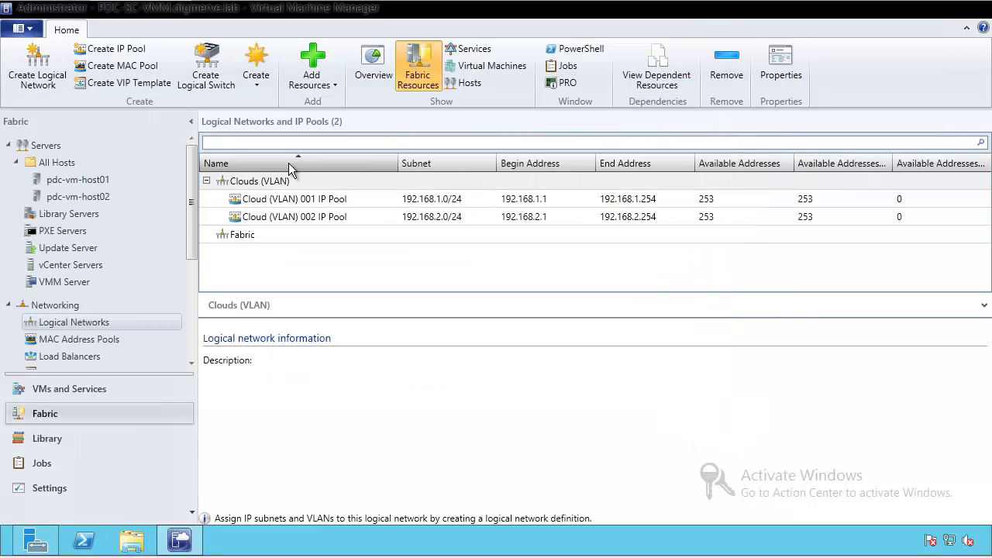
Step: Start a third static IP address pool for the Clouds (VLAN) logical network, named Cloud (VLAN) 003 IP Pool
right_click(264, 183)
click(326, 191)
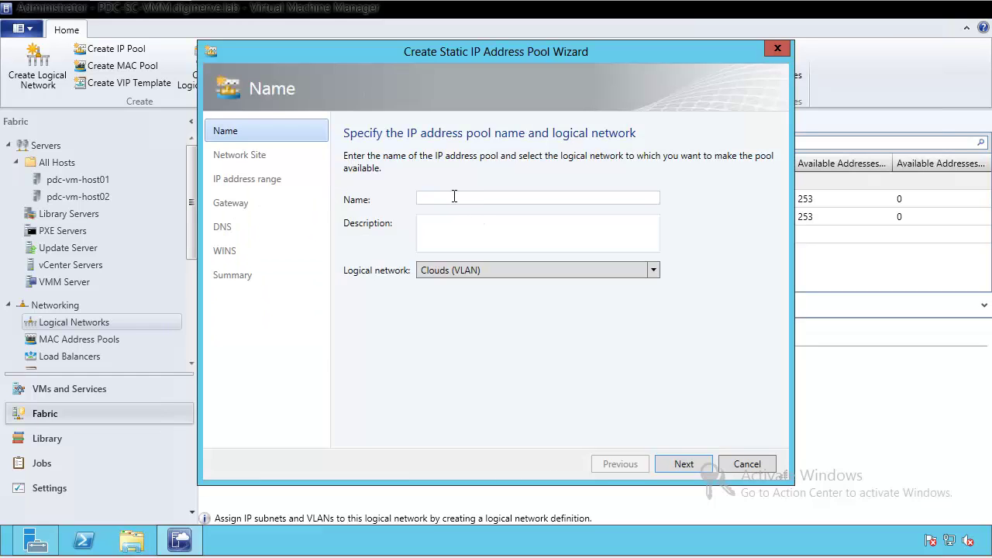
text(Cloud (VLAN) 003 IP Pool)
click(683, 465)
Step: Base the pool on network site Clouds (VLAN) 003 with subnet 192.168.3.0/24, accepting the range 192.168.3.1 to 192.168.3.254
click(489, 242)
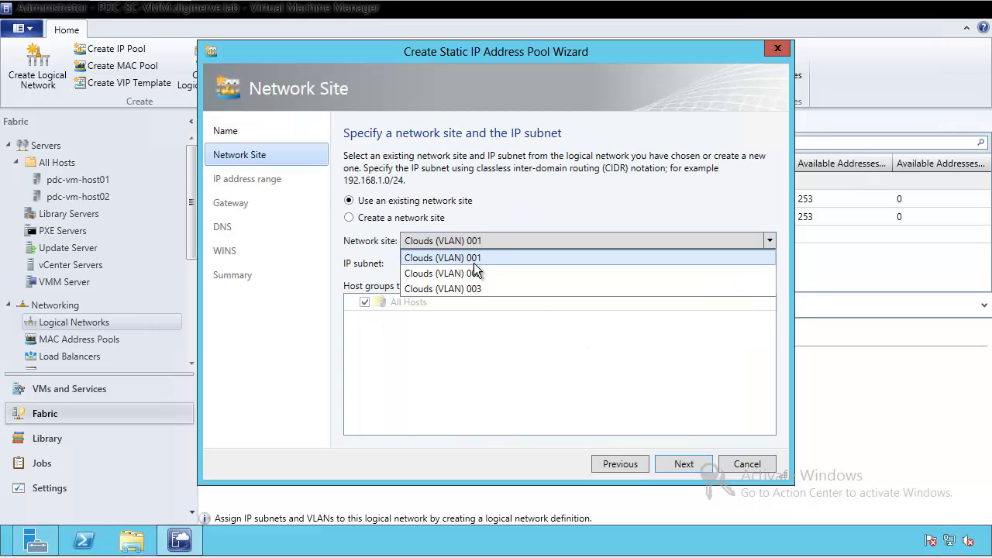
click(488, 289)
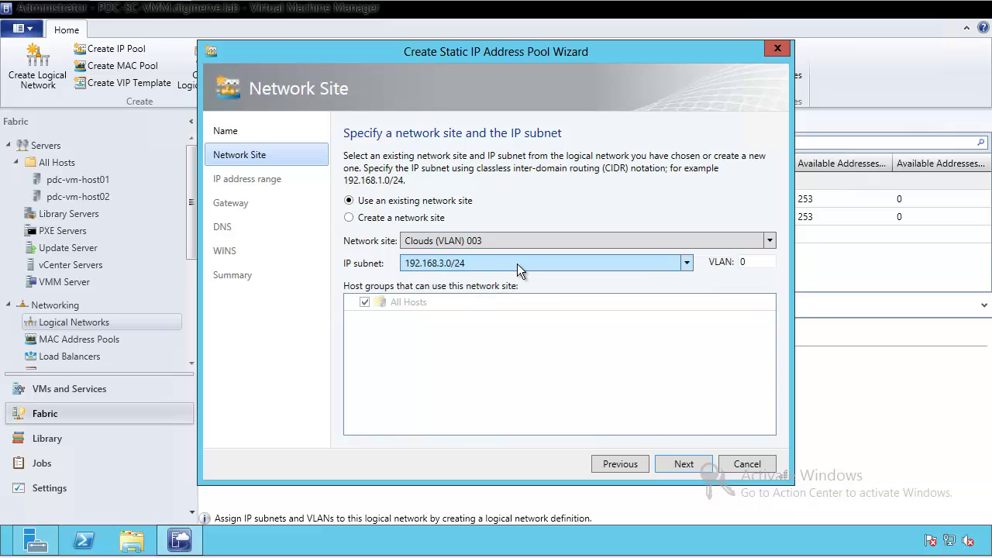
click(691, 463)
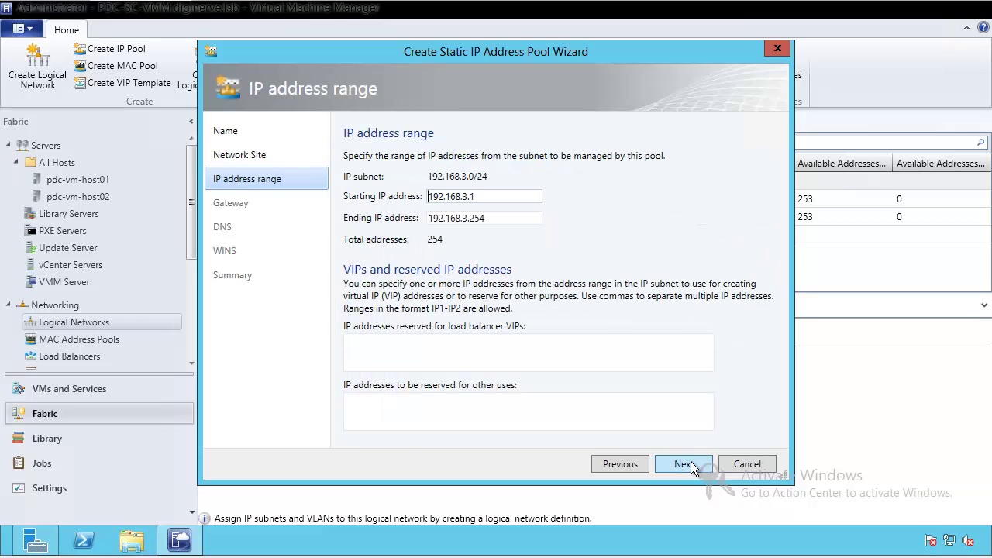
click(691, 463)
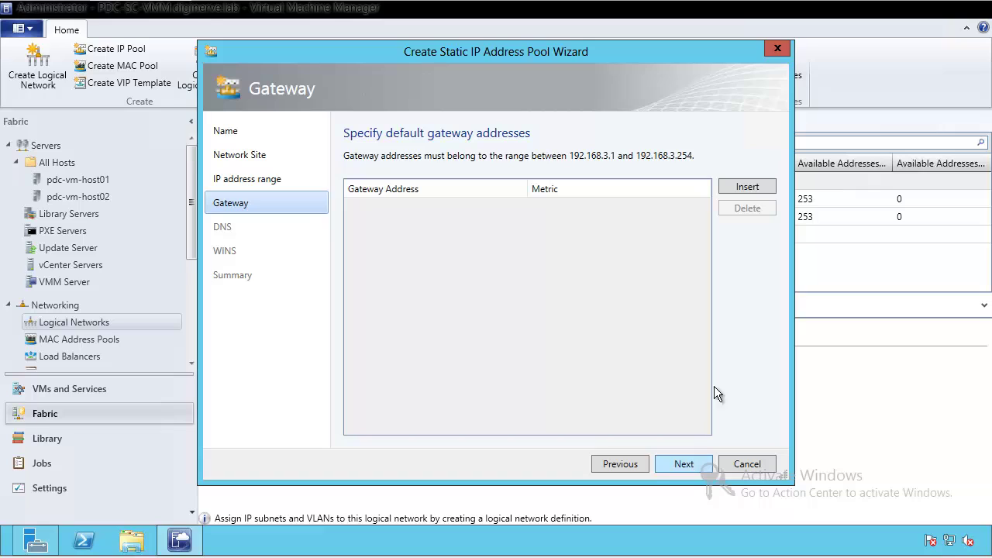
Step: Add 192.168.3.1 as the default gateway of the Cloud (VLAN) 003 IP pool, leaving its metric automatic
click(748, 187)
click(447, 208)
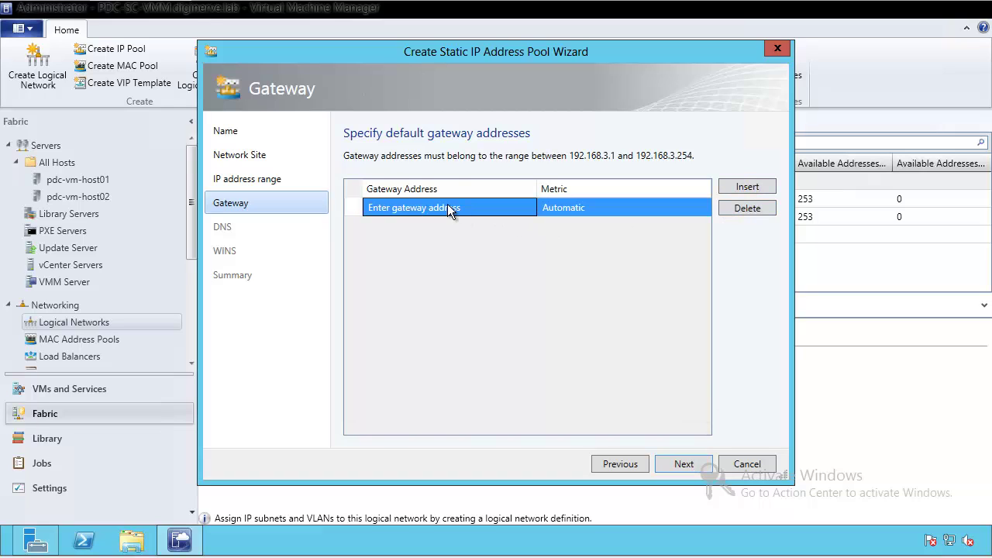
click(447, 208)
text(192.1)
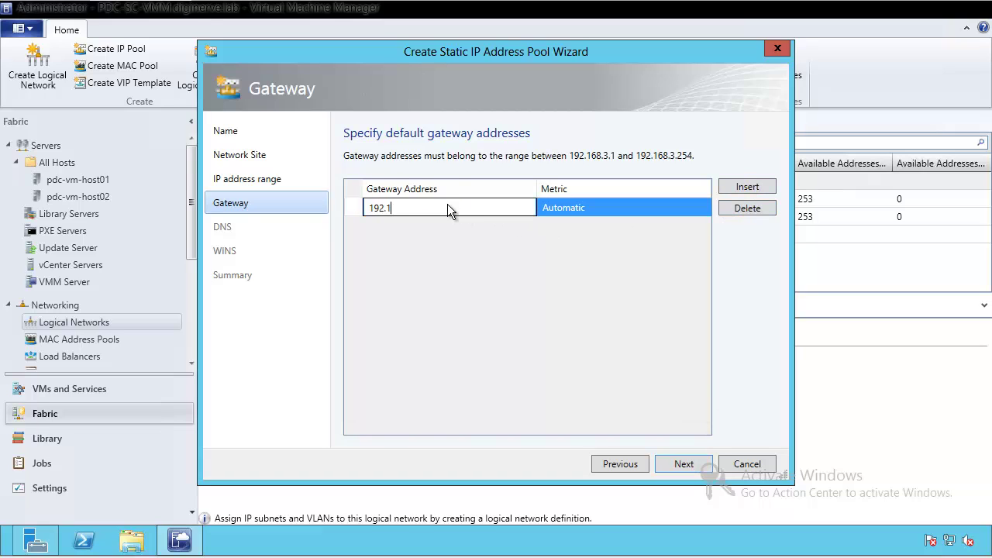
text(68.3.1)
click(682, 467)
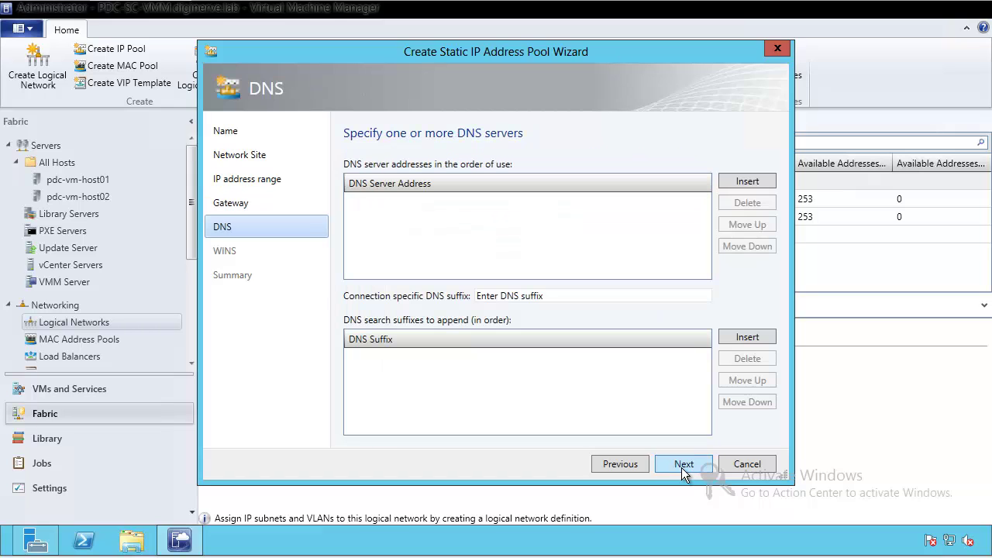
Step: Create the Cloud (VLAN) 003 IP pool without DNS or WINS servers, and close the job list
click(685, 467)
click(690, 464)
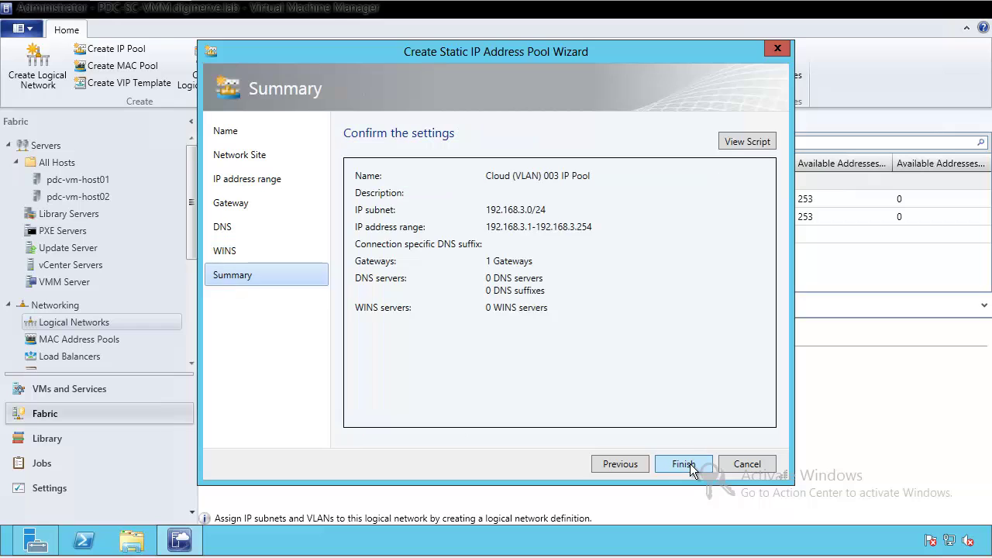
click(690, 463)
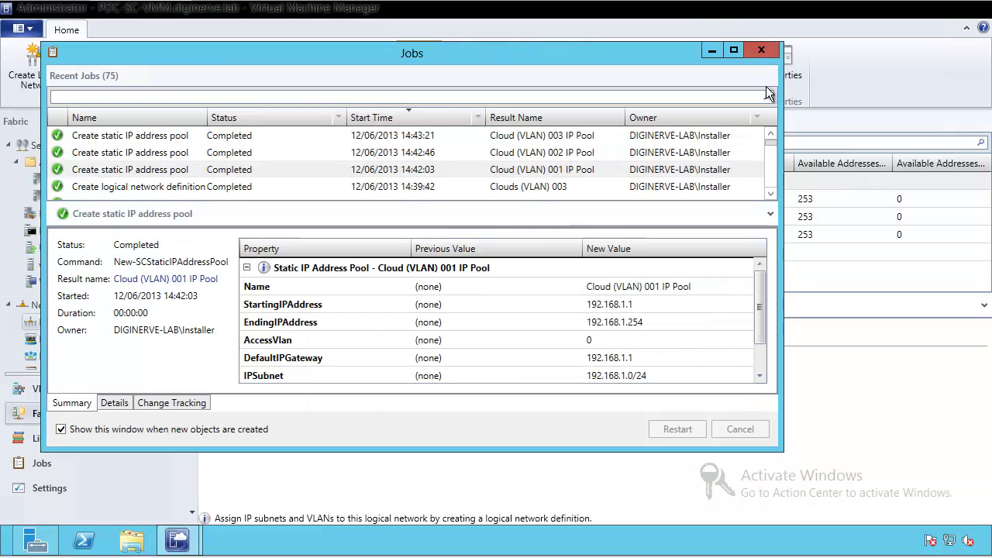
click(758, 52)
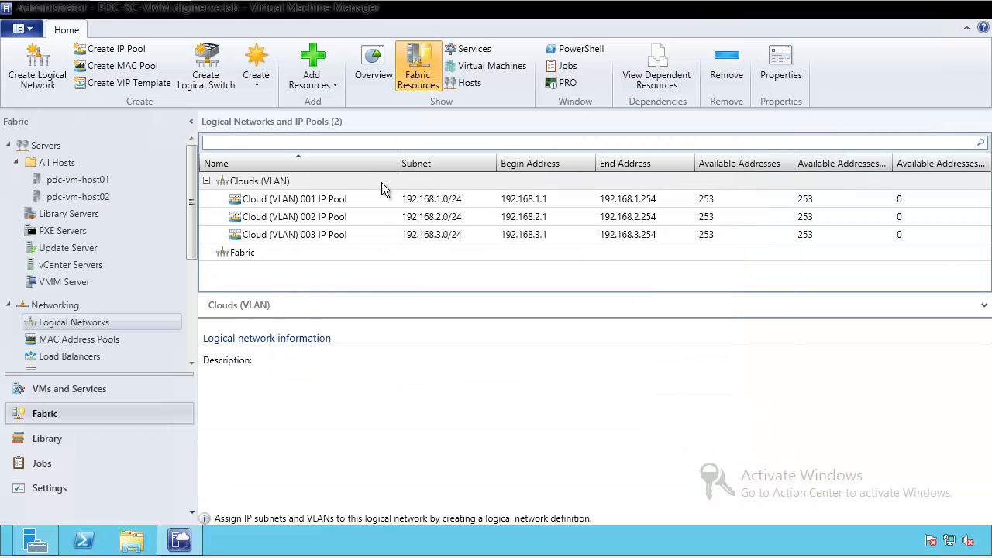
Step: Start a static IP address pool for the Fabric logical network and name it Fabric Manangement IP Pool
click(248, 256)
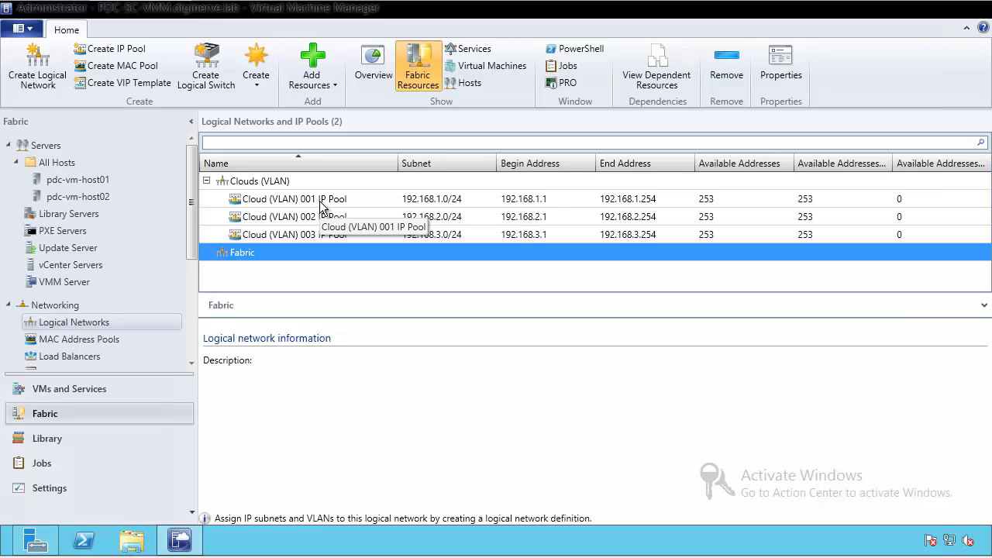
right_click(246, 256)
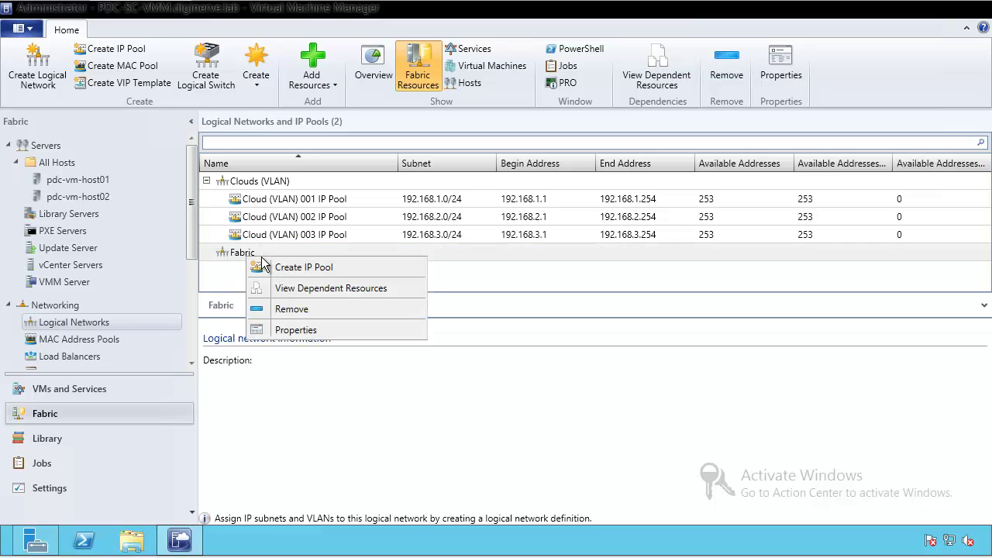
click(322, 267)
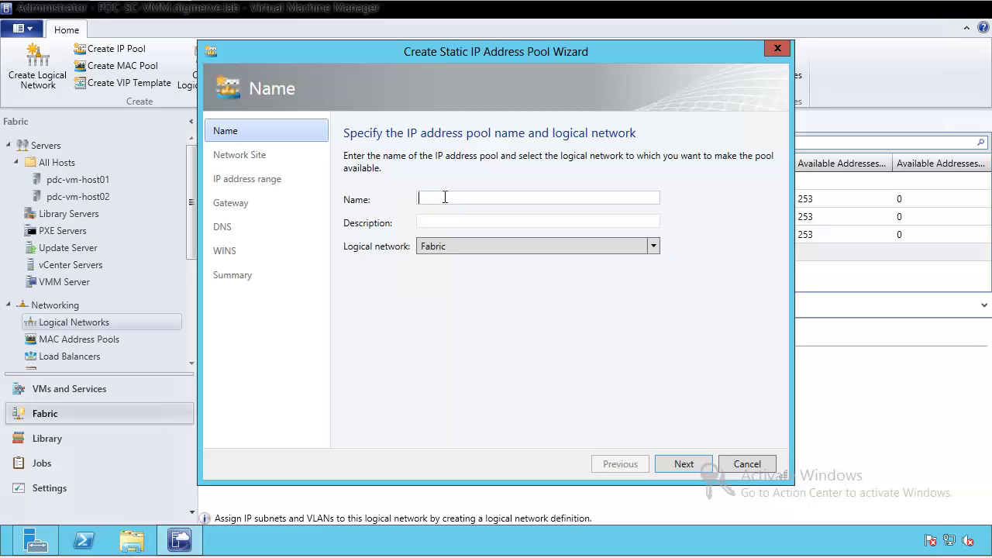
text(Fabric Ma)
key(BackSpace)
key(BackSpace)
key(BackSpace)
text(Manangement IP Pool)
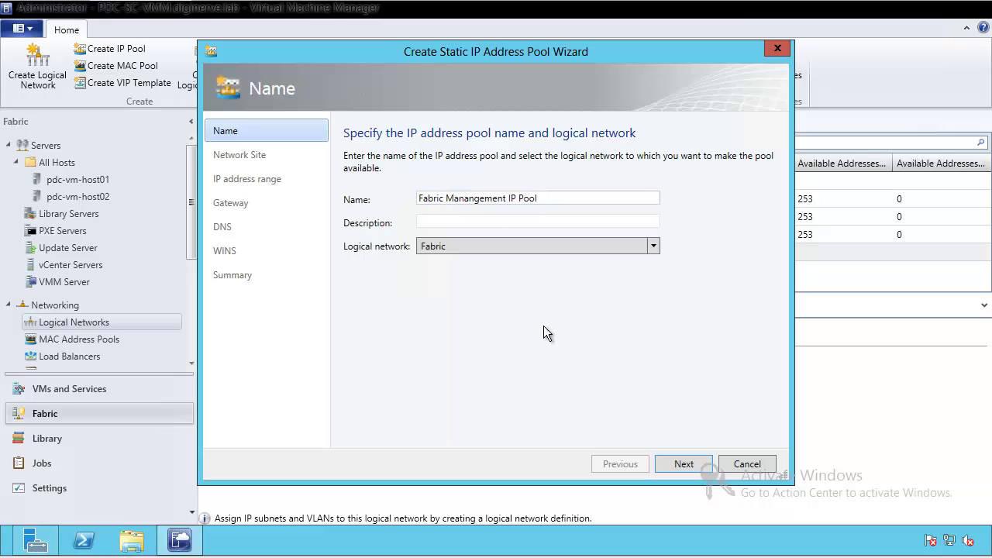
Step: Base the Fabric Manangement IP Pool on the existing network site Management with subnet 172.21.10.0/24
click(683, 465)
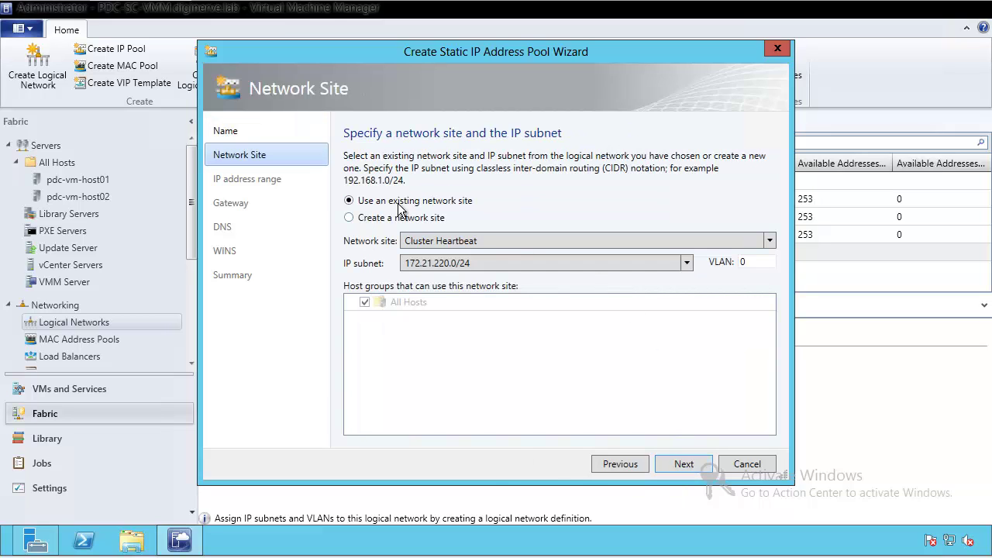
click(451, 240)
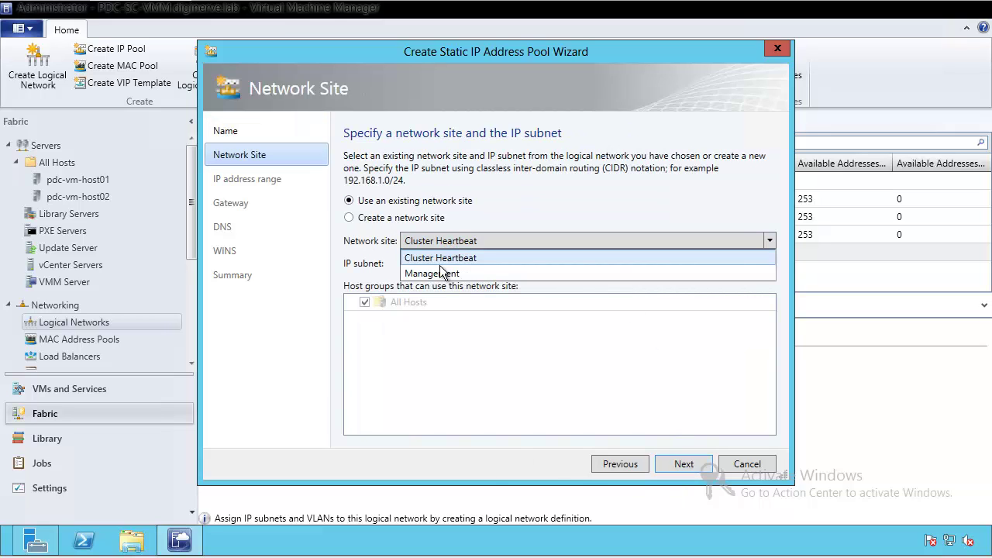
click(445, 275)
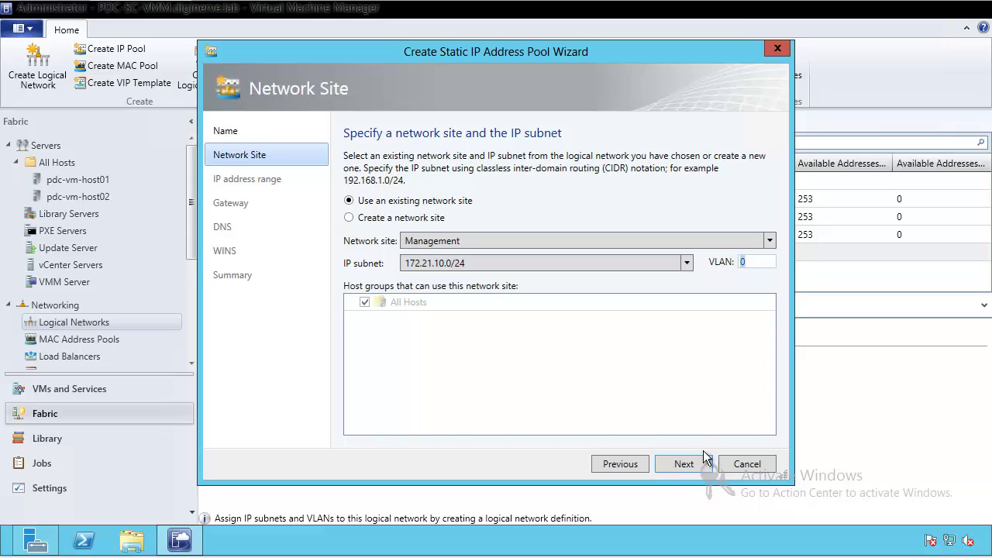
click(681, 462)
Step: Keep the pool range 172.21.10.1 to 172.21.10.254 and reserve 172.21.10.1-172.21.10.230 for other uses
click(498, 196)
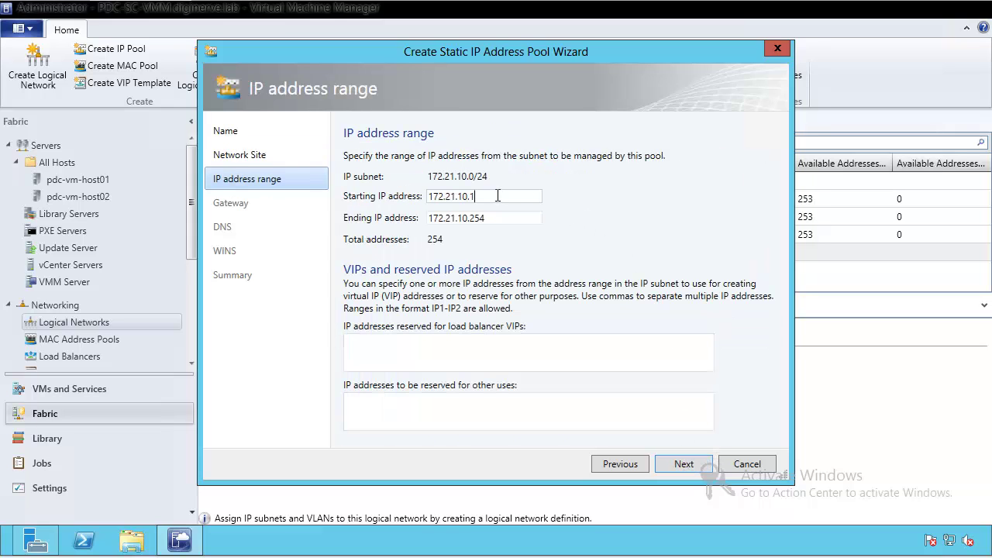
click(396, 343)
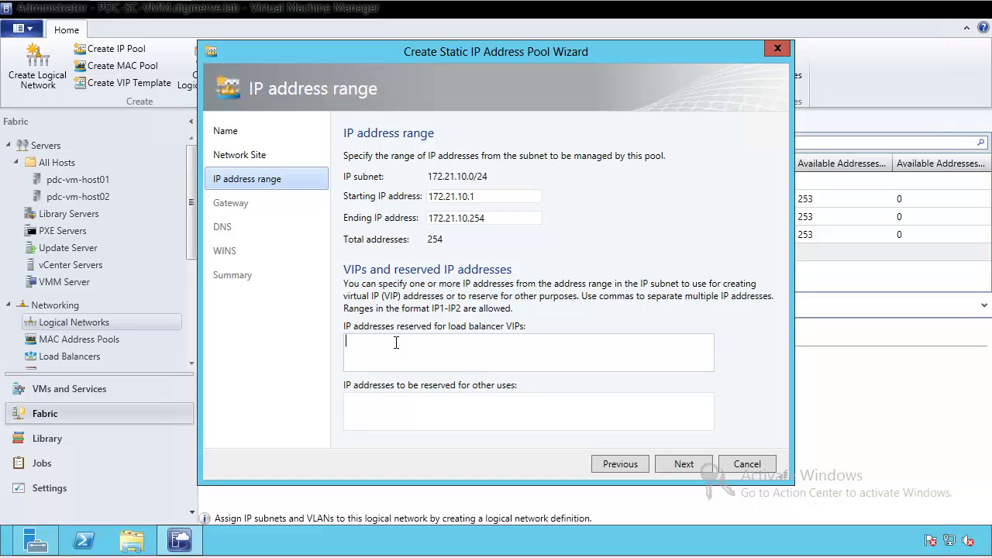
click(387, 409)
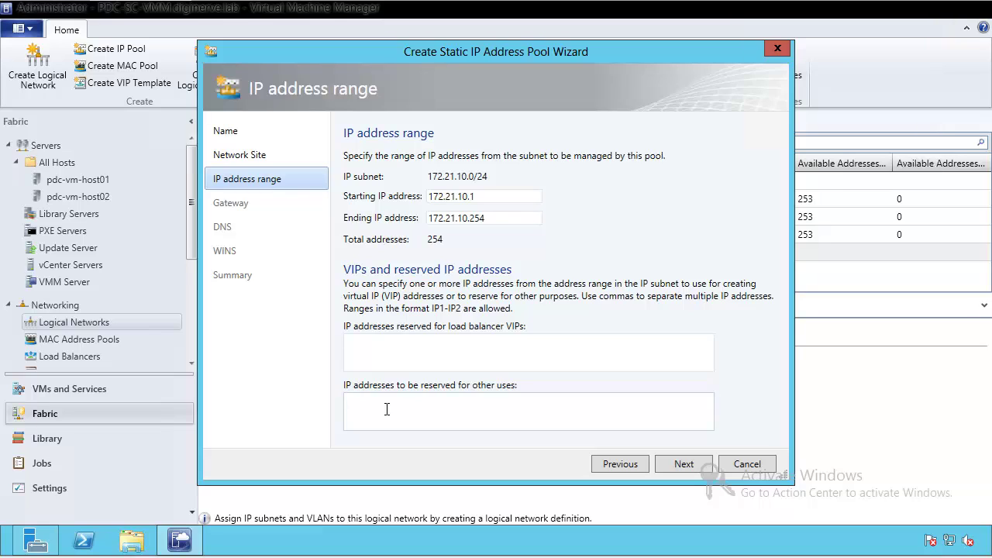
text(172.21.10.1-172.21.10.230)
click(686, 462)
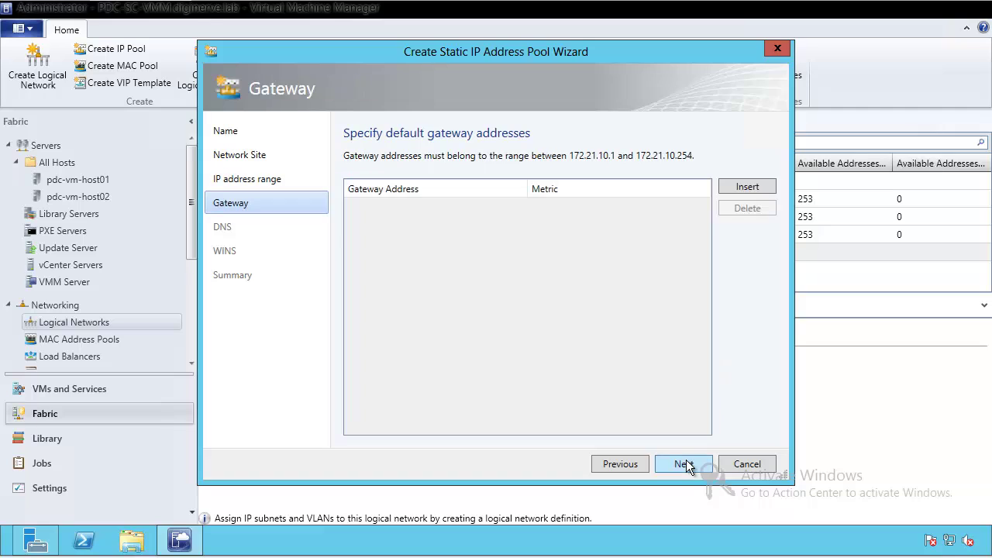
Step: Add 172.21.10.1 as the default gateway of the Fabric Manangement IP Pool, leaving its metric automatic
click(746, 186)
click(424, 209)
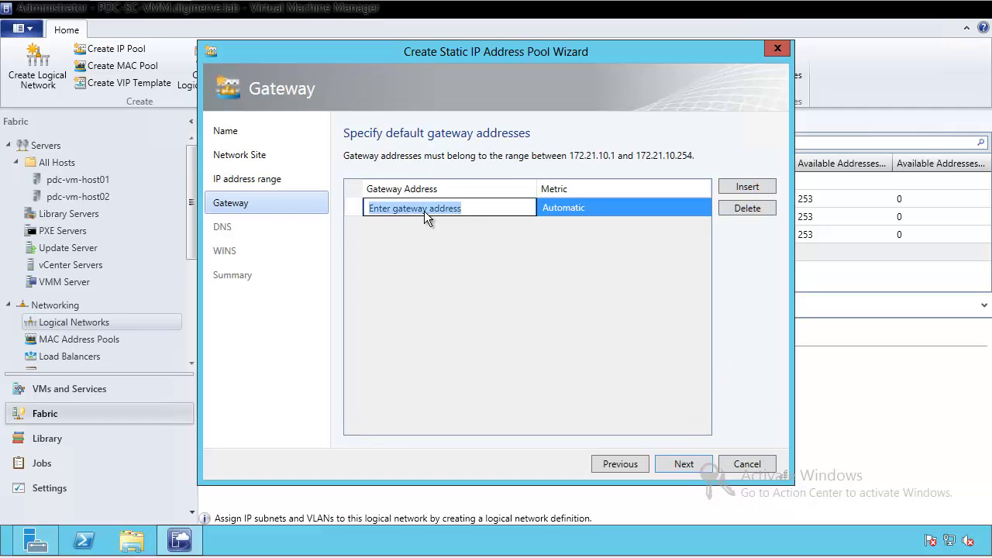
text(172.)
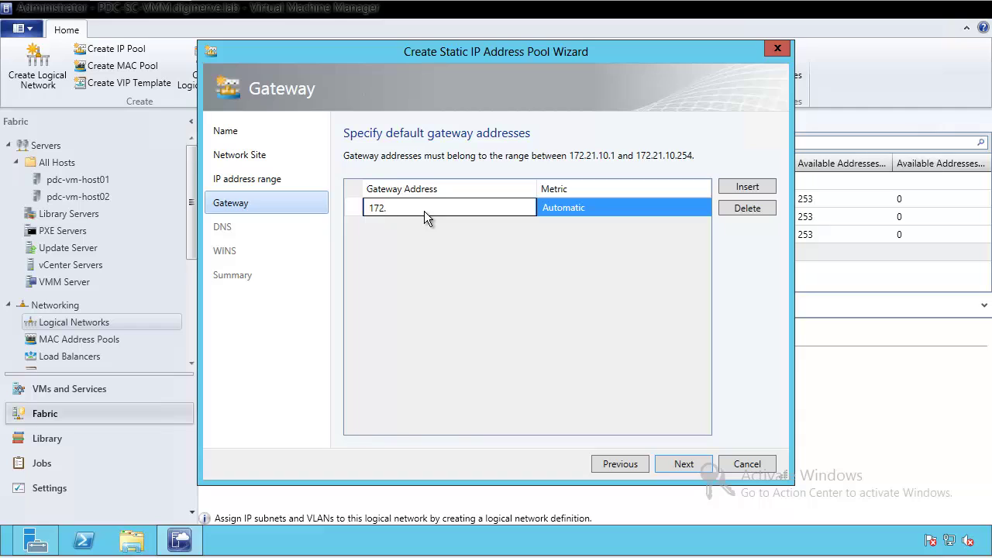
text(21.10.1)
click(673, 465)
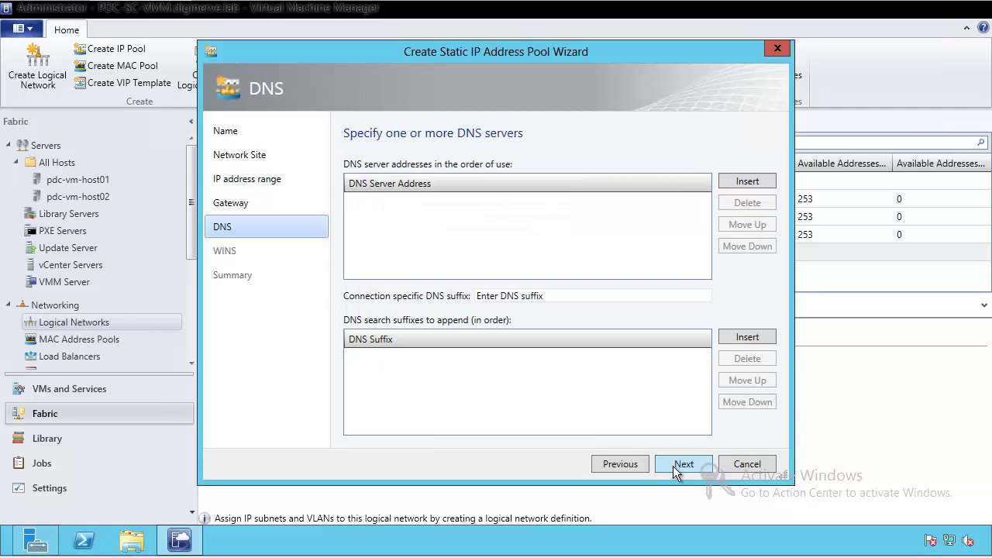
Step: Add DNS server 172.21.10.221 to the pool and set the connection-specific DNS suffix to diginerve.lab
click(763, 179)
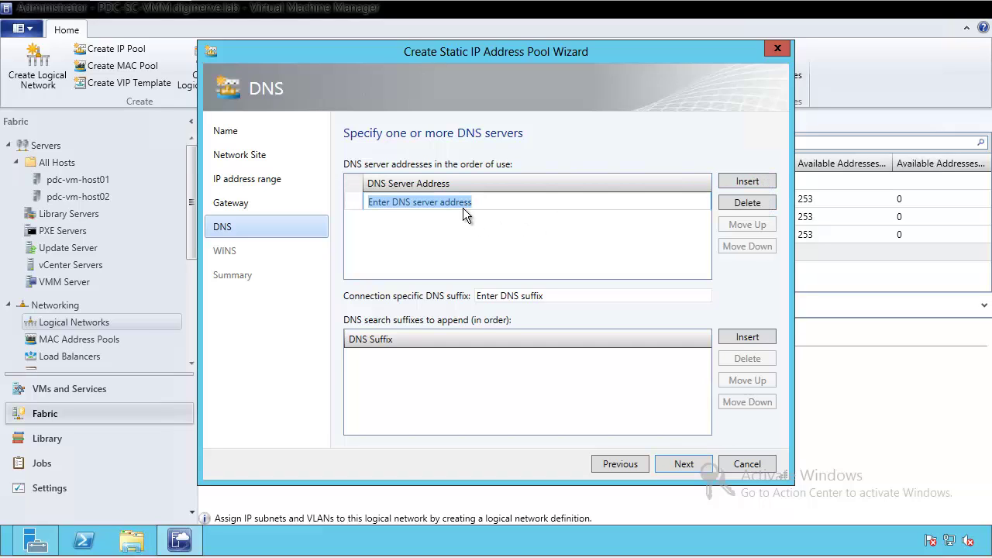
text(172.21.)
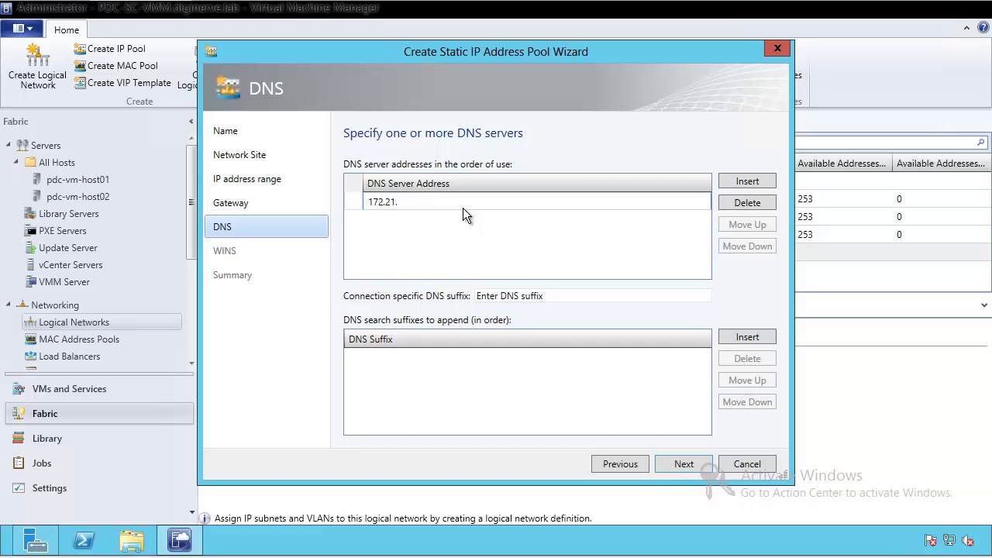
text(10.221)
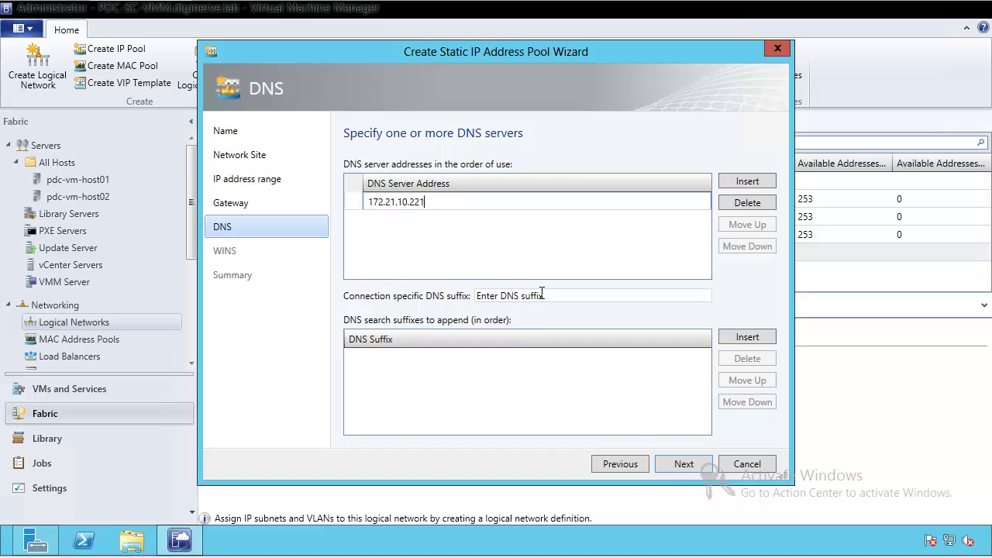
drag(574, 296, 386, 299)
text(digi)
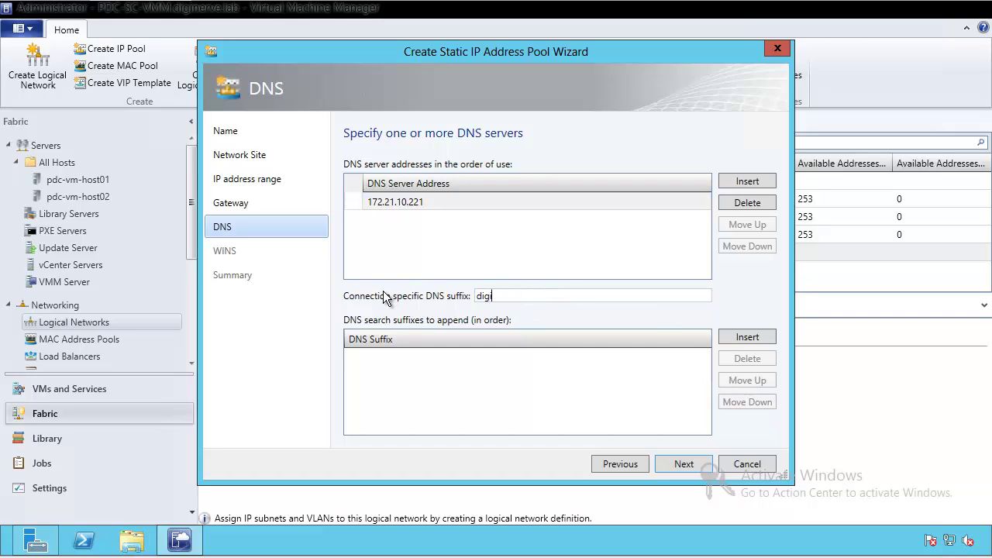
text(nerve.lab)
click(682, 466)
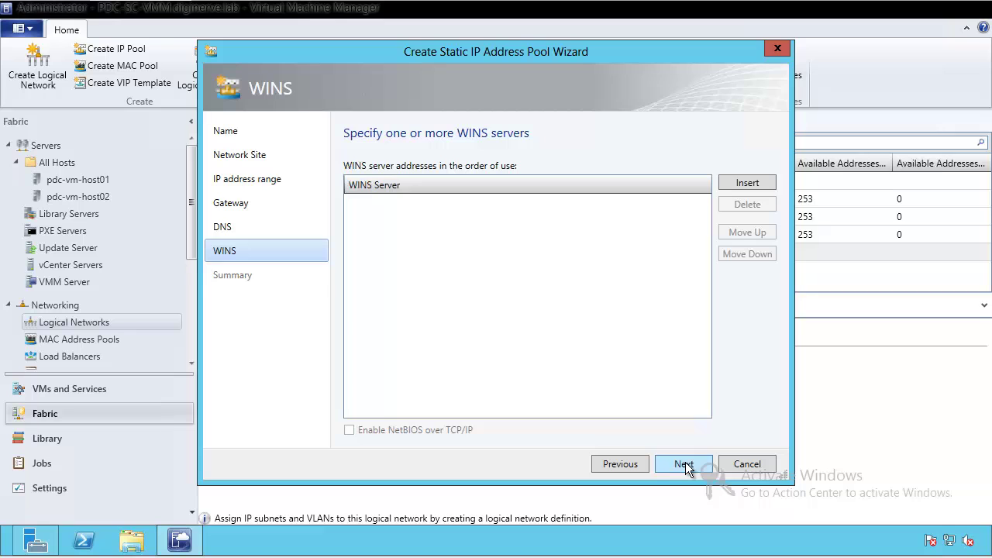
Step: Create the Fabric Manangement IP Pool without WINS servers, and close the job list
click(685, 462)
click(685, 462)
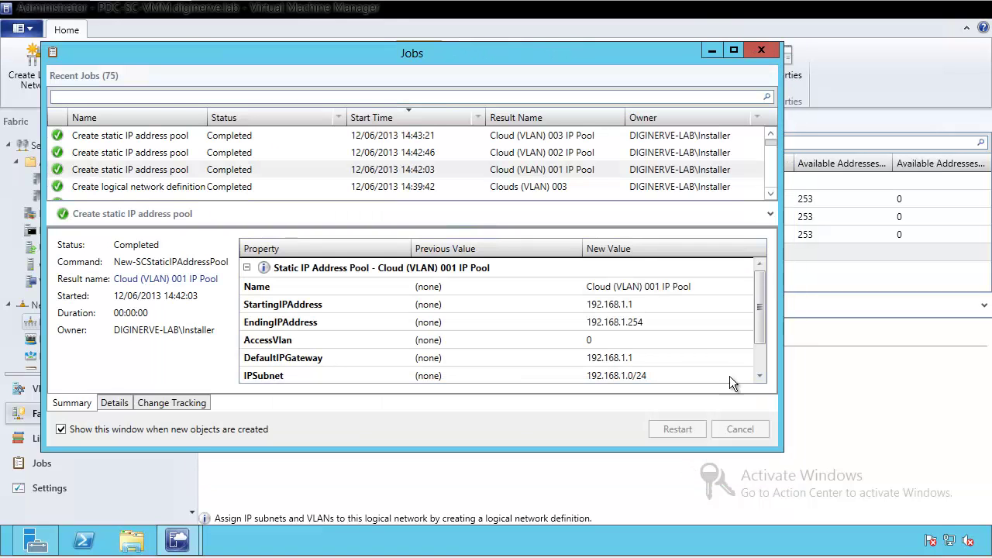
click(762, 49)
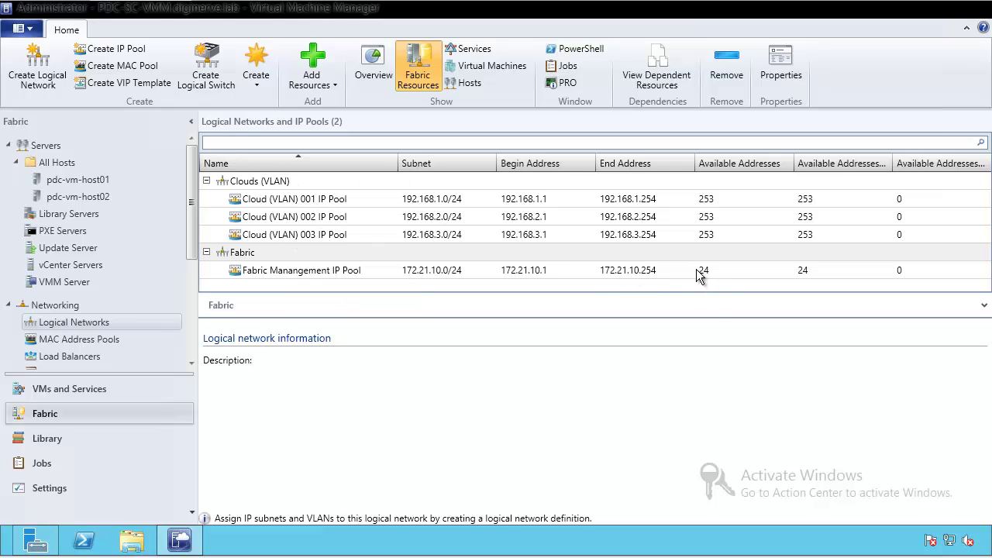
Step: Review the address details of the Fabric Manangement IP Pool and the Cloud (VLAN) 003 IP Pool
click(618, 273)
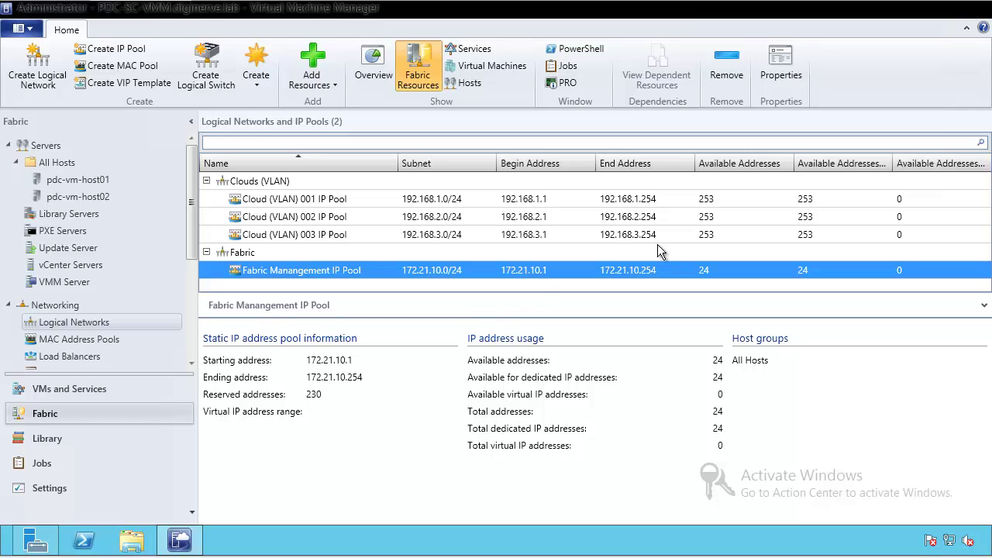
click(617, 232)
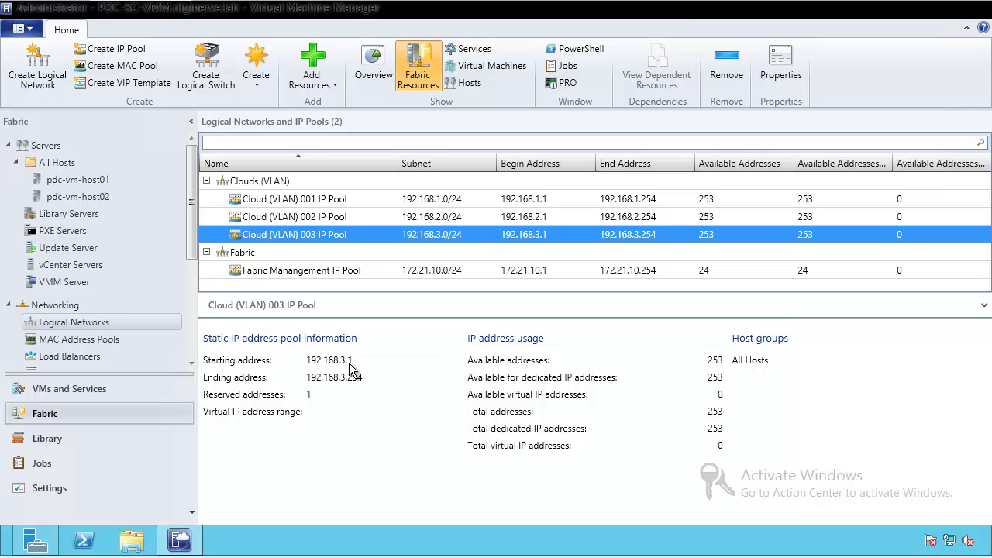
click(314, 277)
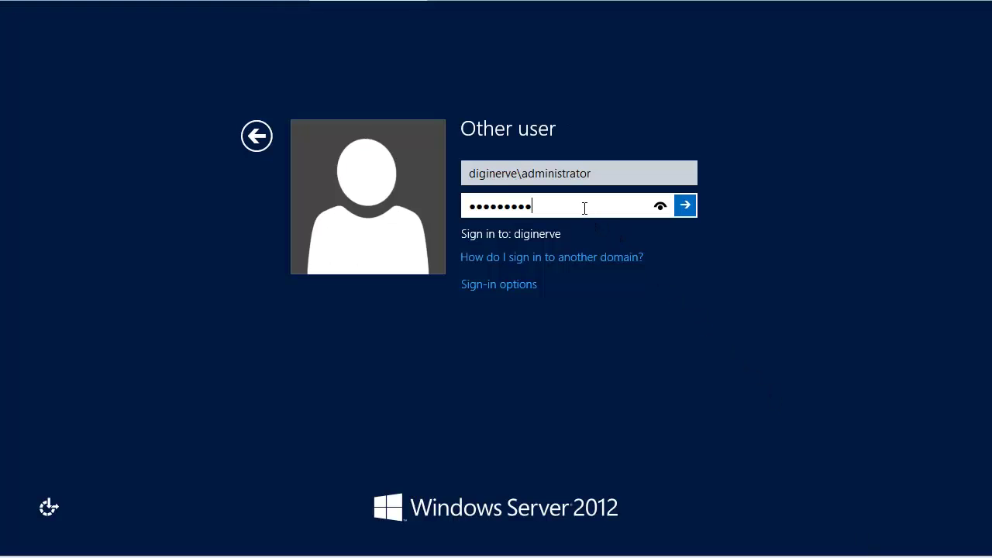
Step: Sign in to host PDC-VM-HOST01 with the domain administrator's password and display its Hyper-V server entry in Server Manager
key(Return)
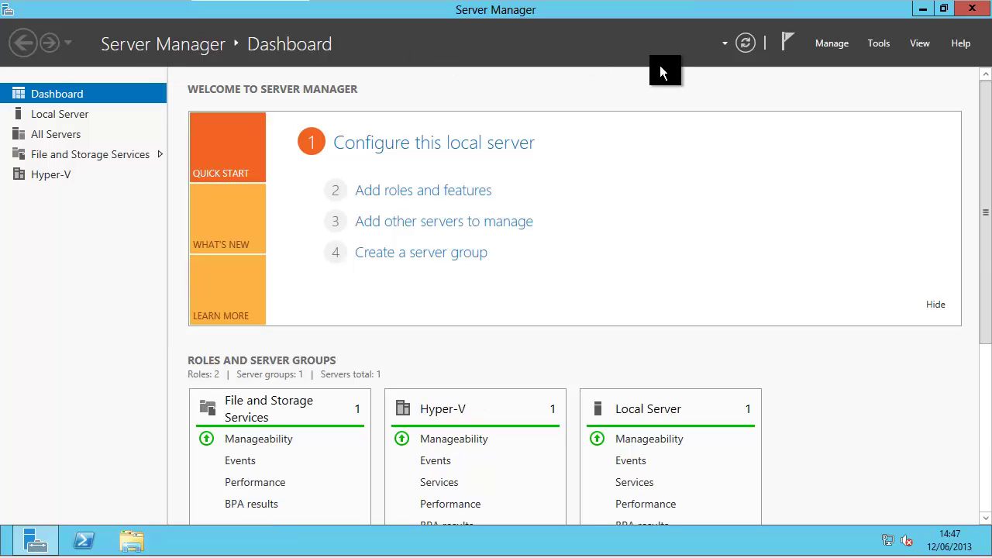
click(48, 175)
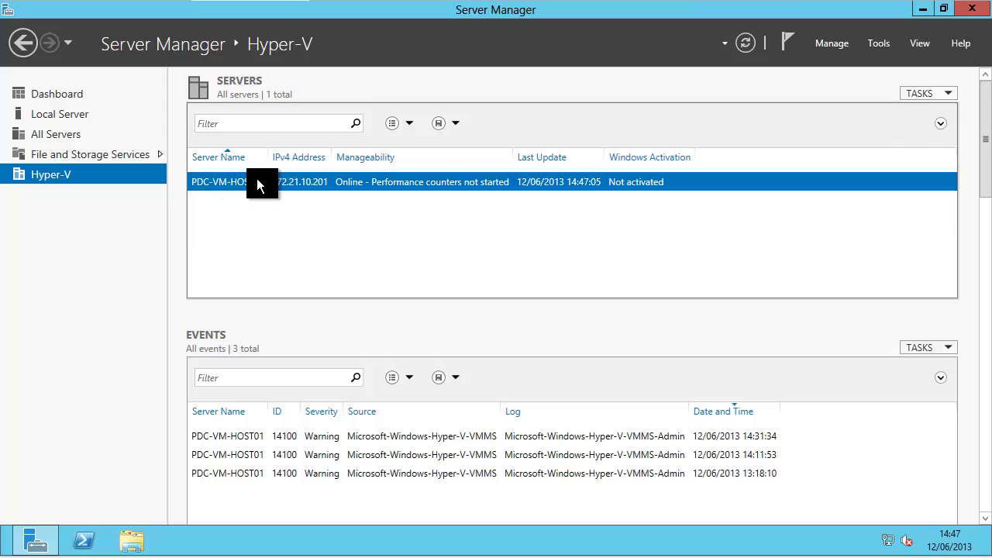
right_click(262, 180)
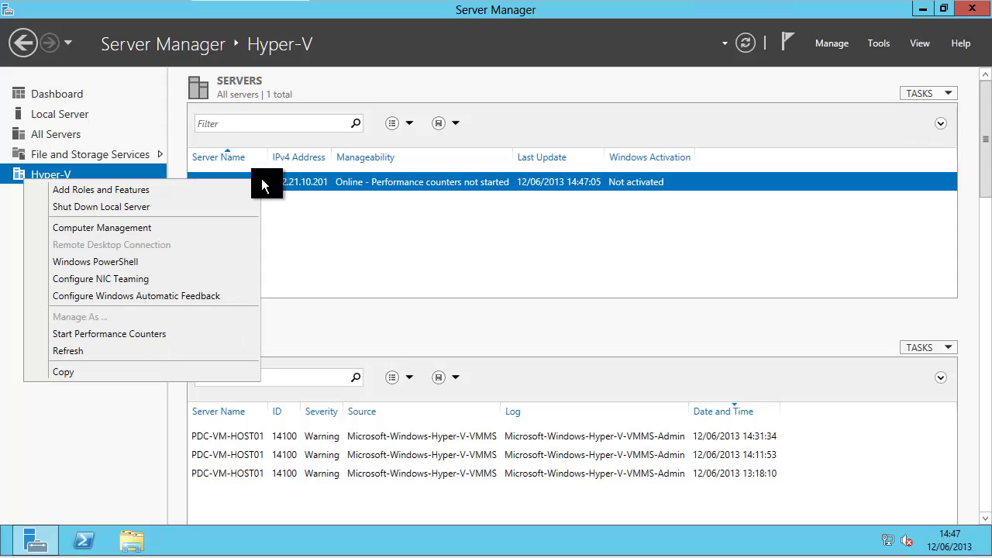
Step: Start adding roles and features to PDC-VM-HOST01 as a role-based or feature-based installation, selecting no additional server roles
click(822, 41)
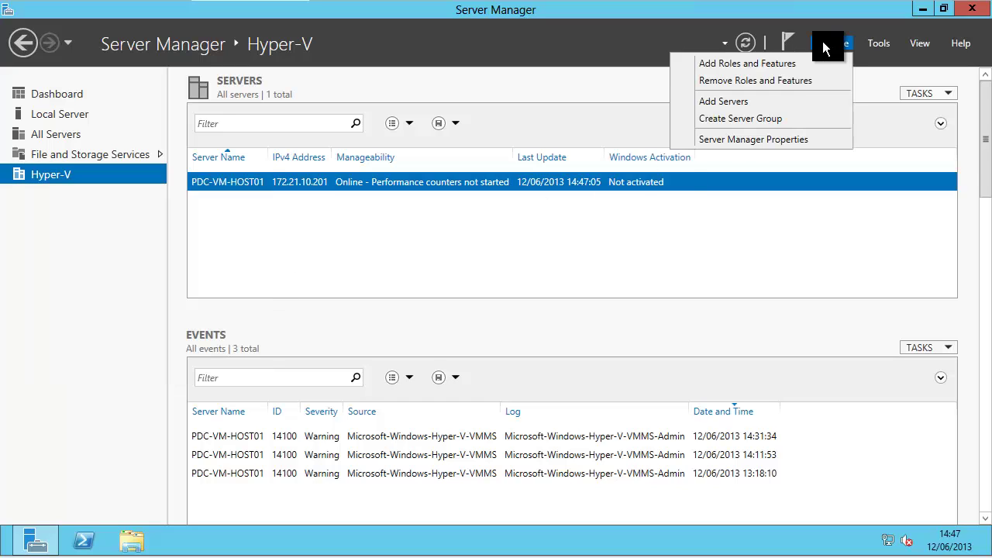
click(724, 65)
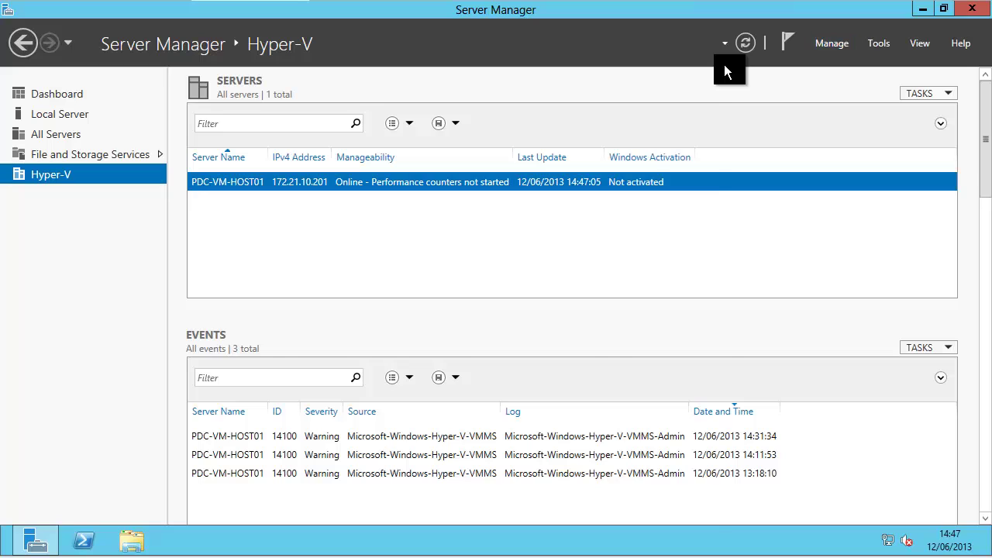
click(521, 526)
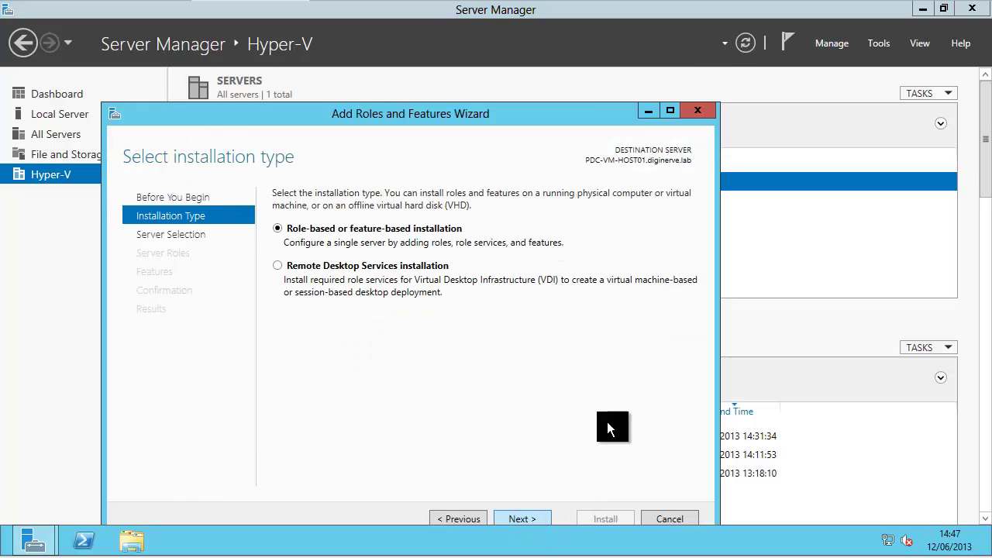
drag(386, 117, 463, 58)
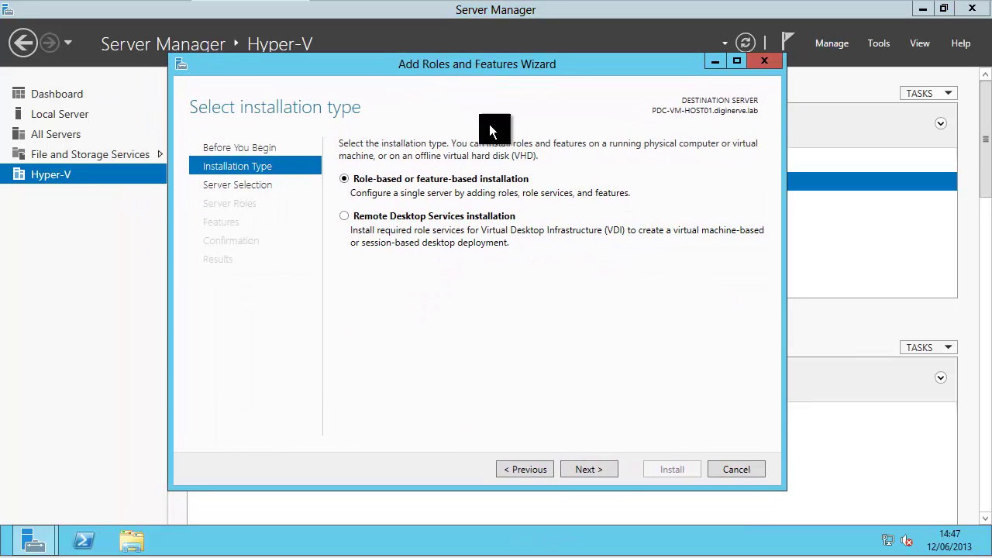
click(589, 470)
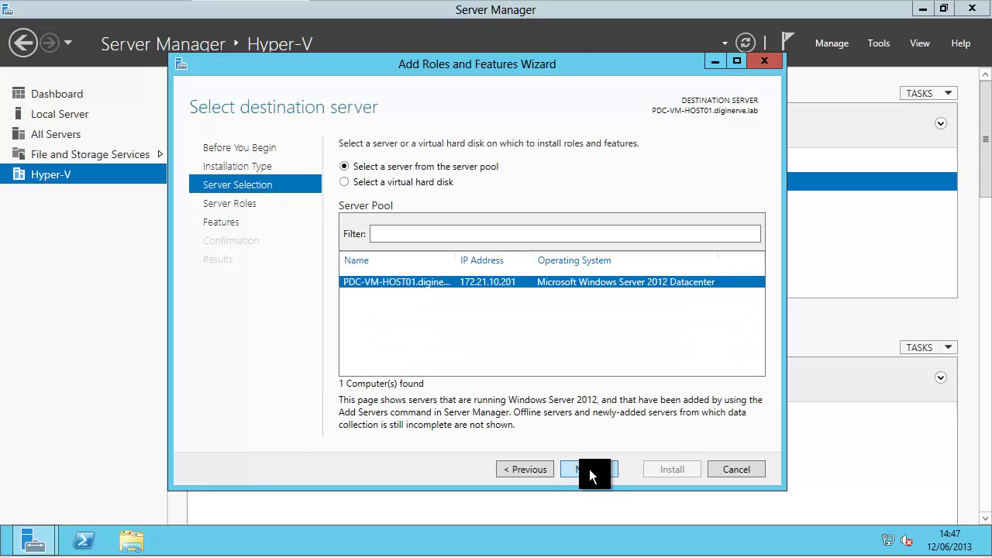
click(580, 468)
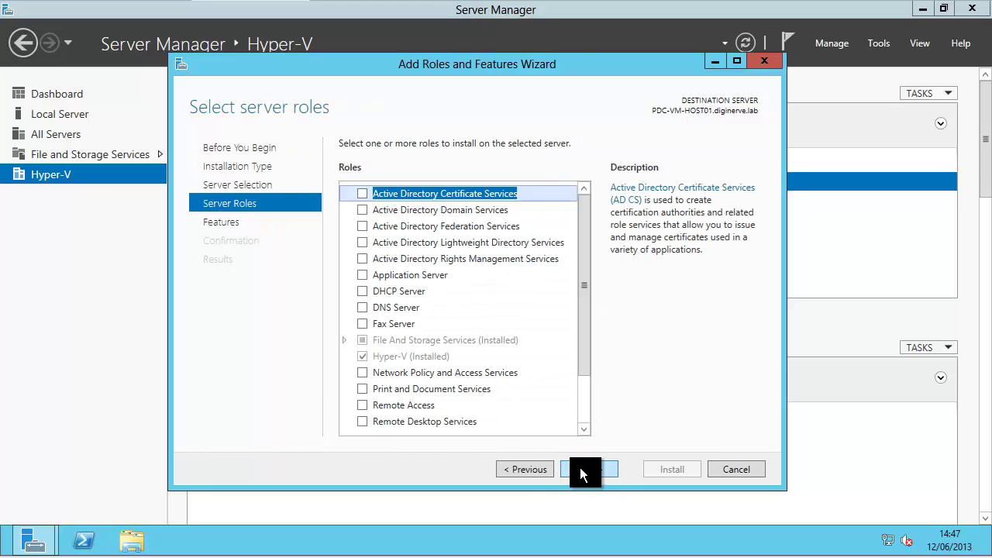
click(587, 467)
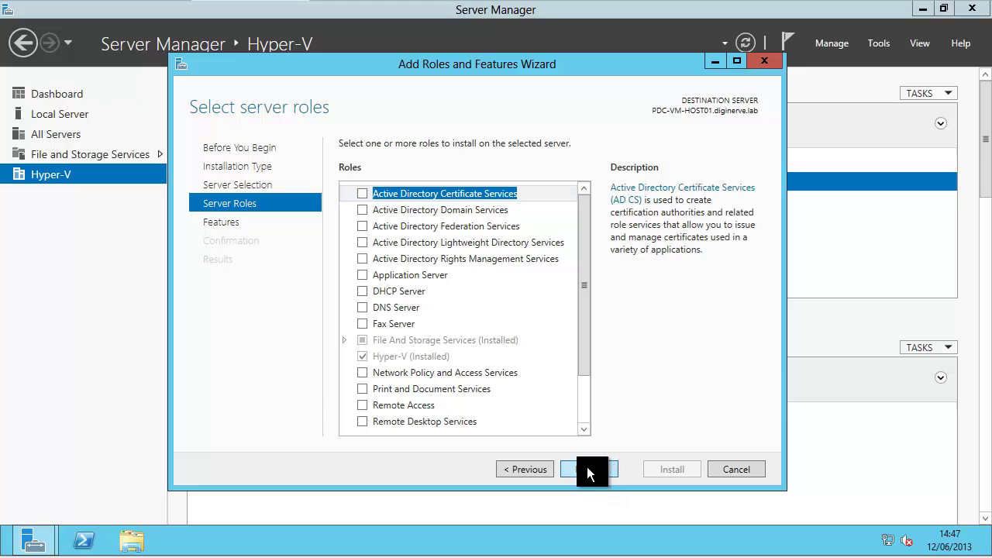
Step: Select the Hyper-V Management Tools feature under the Role Administration Tools of Remote Server Administration Tools
drag(580, 224, 584, 294)
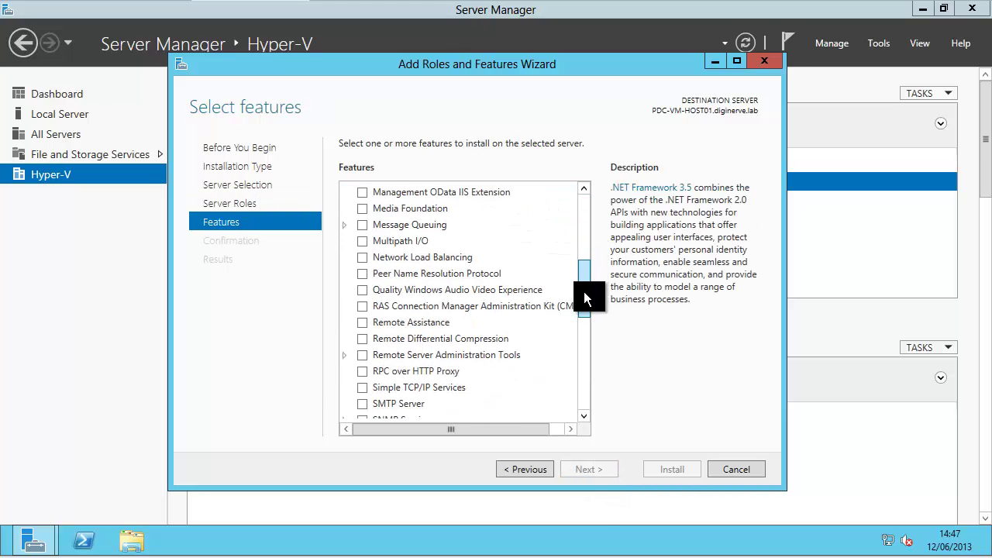
click(345, 357)
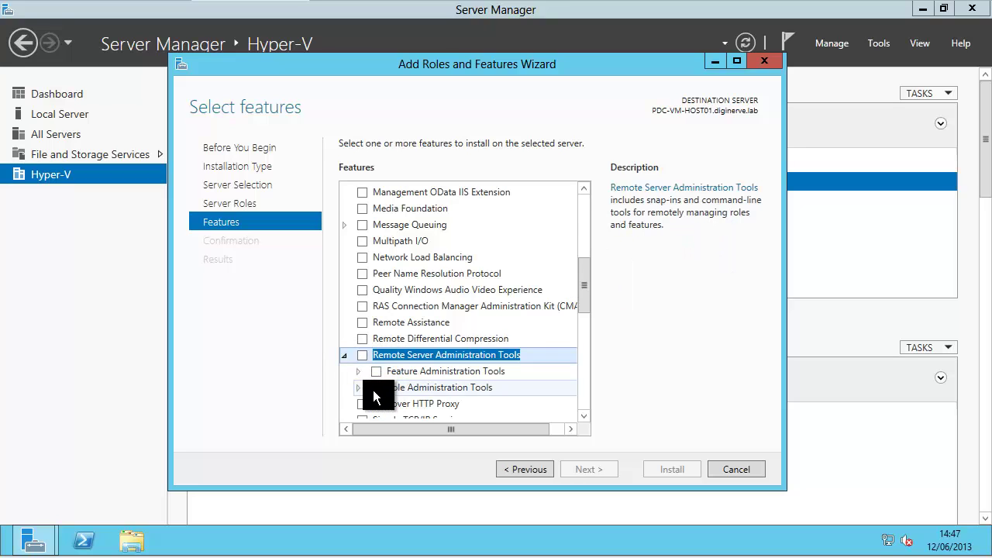
click(356, 390)
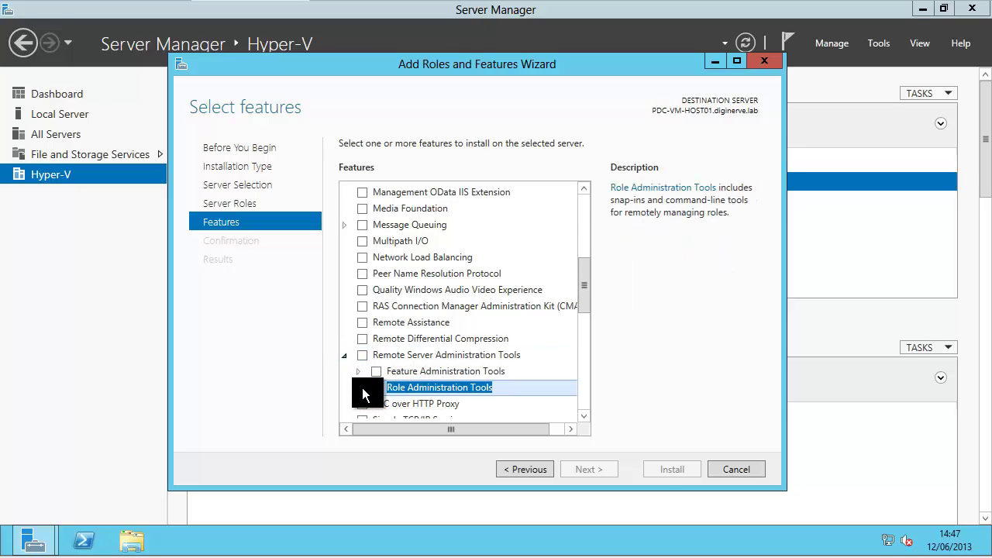
click(358, 387)
drag(585, 263, 585, 295)
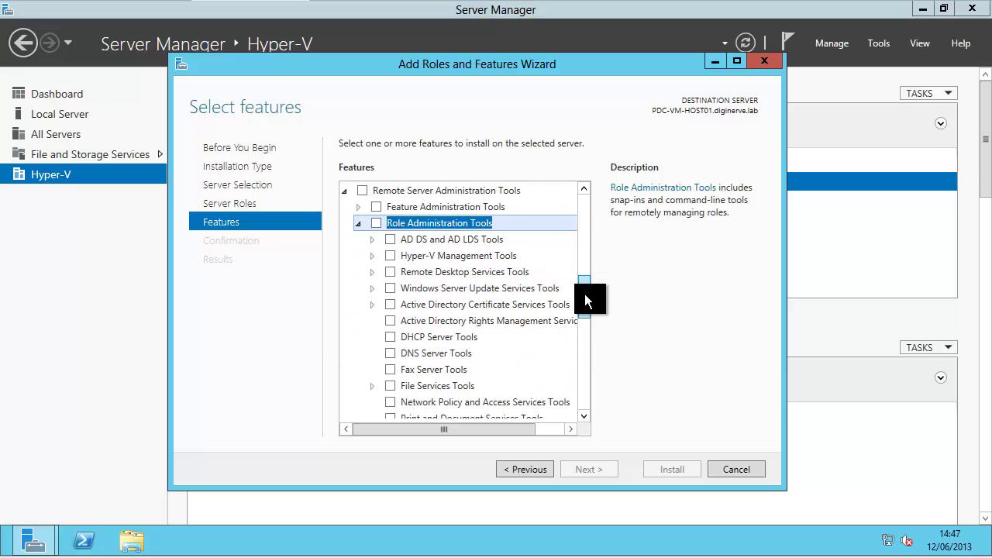
click(386, 257)
click(390, 257)
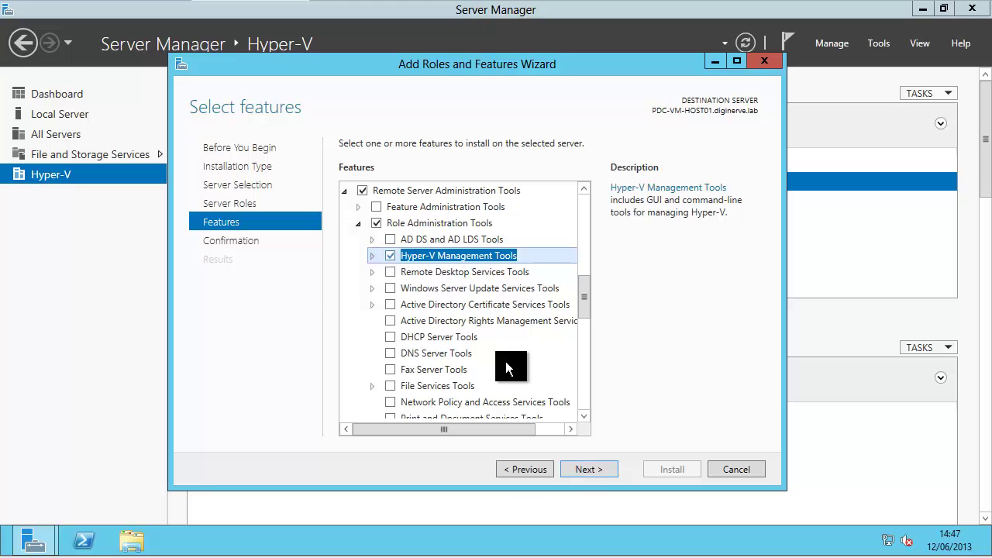
Step: Install the selected Hyper-V Management Tools on PDC-VM-HOST01 and close the wizard when the installation is complete
click(588, 469)
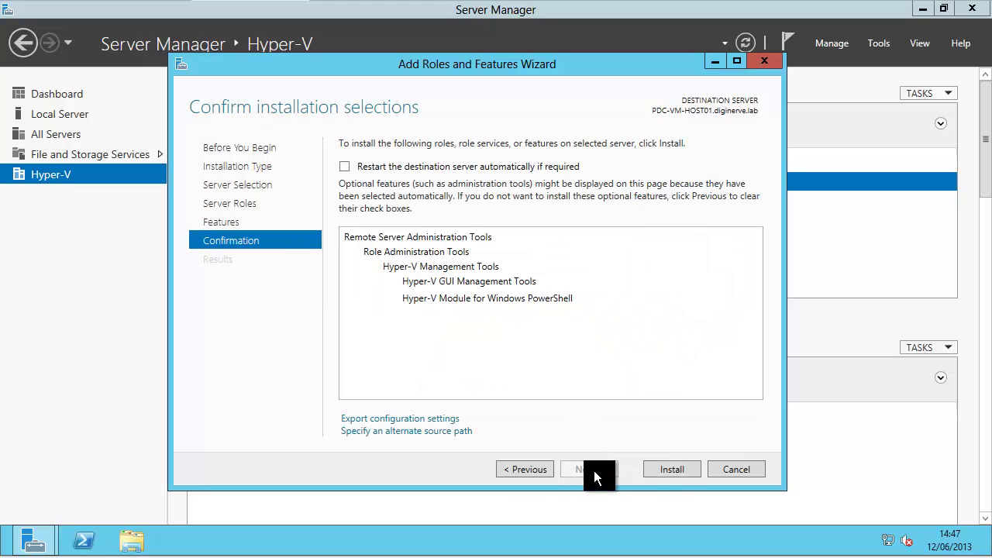
click(672, 471)
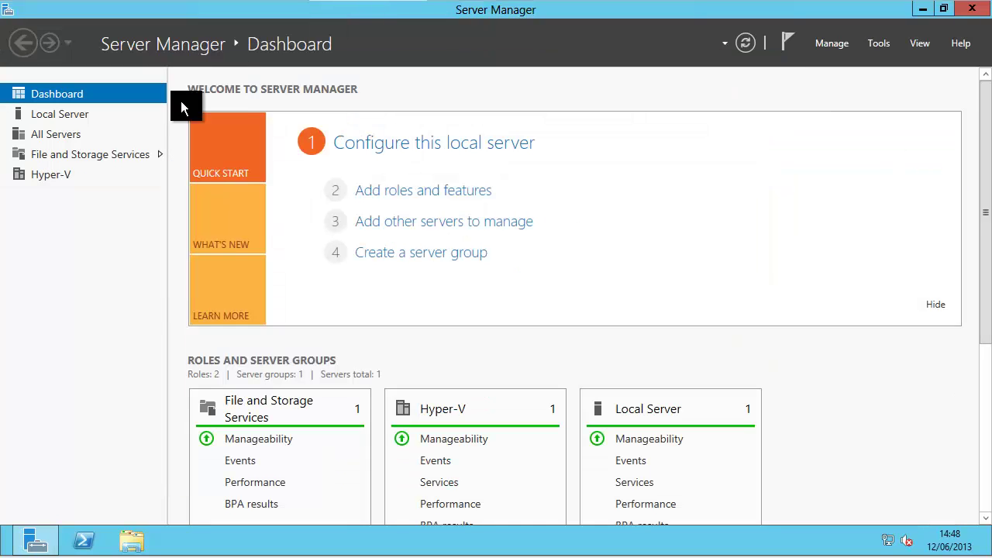
click(44, 178)
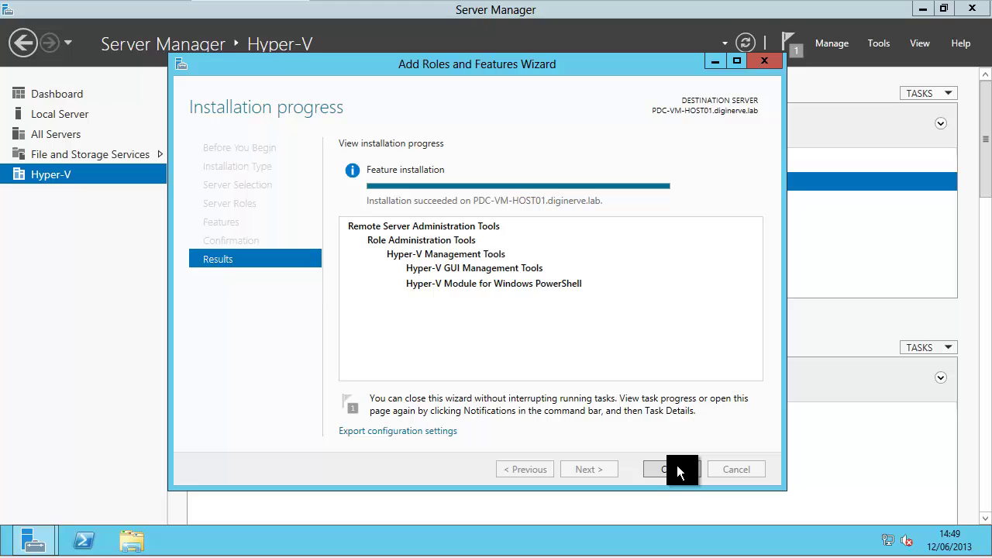
click(671, 470)
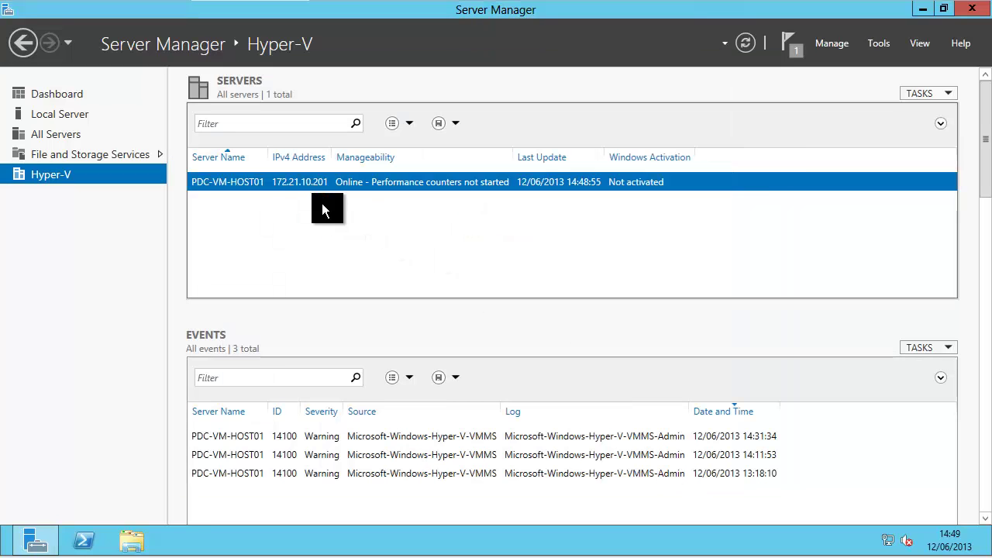
Step: Open Hyper-V Manager for PDC-VM-HOST01 and check its virtual switches in Virtual Switch Manager without making changes
right_click(242, 185)
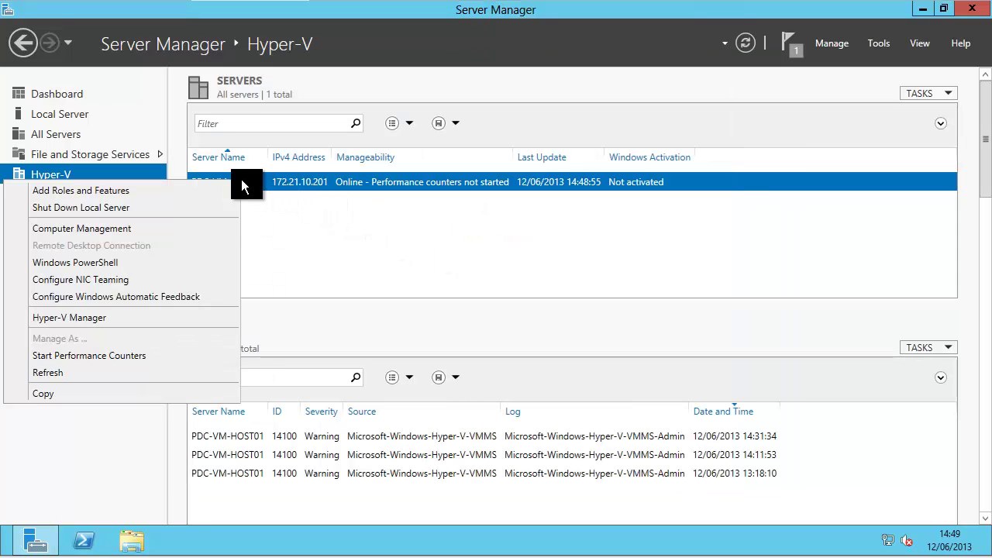
click(103, 317)
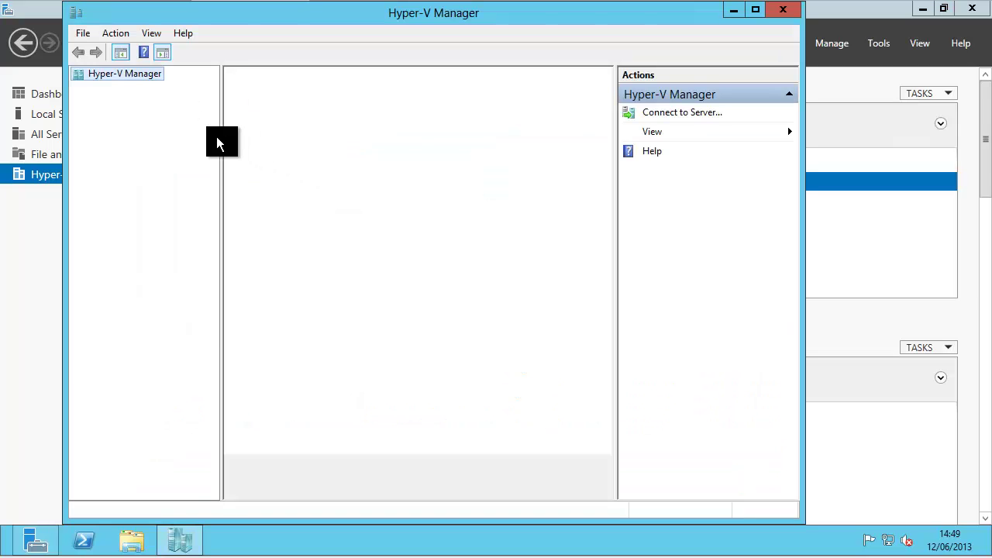
click(119, 88)
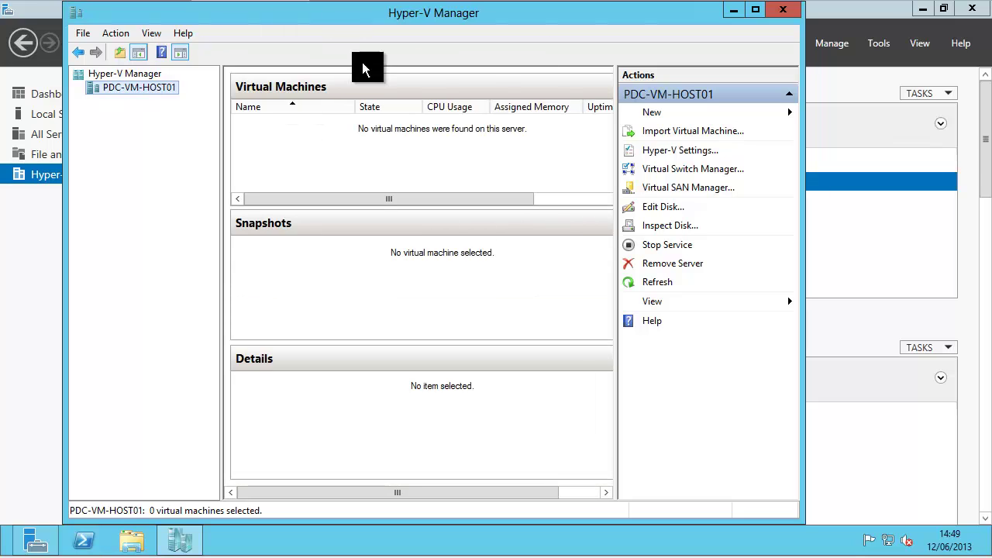
click(712, 172)
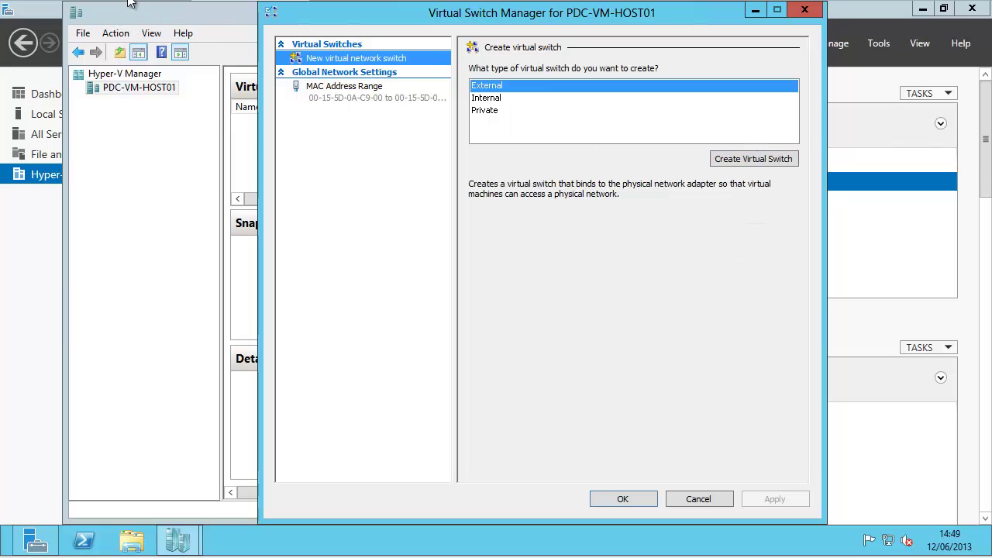
click(696, 500)
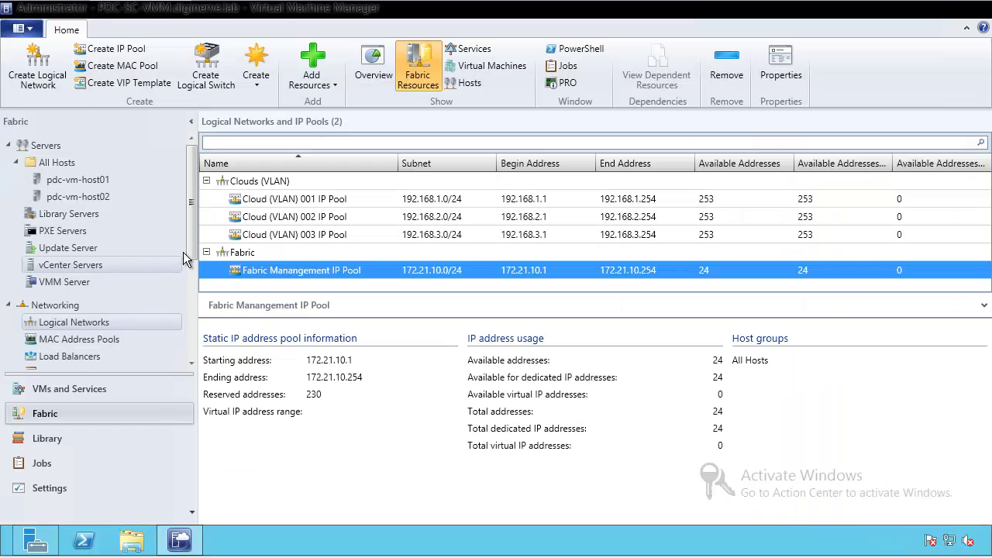
Step: In Virtual Machine Manager, review the port classifications, including Host management, and the list of native port profiles
drag(191, 248, 195, 310)
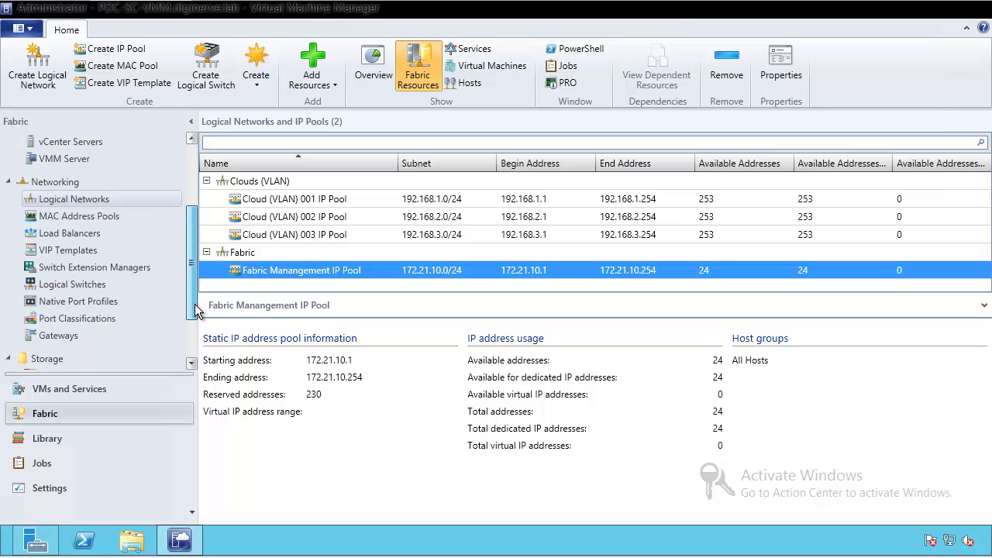
click(79, 319)
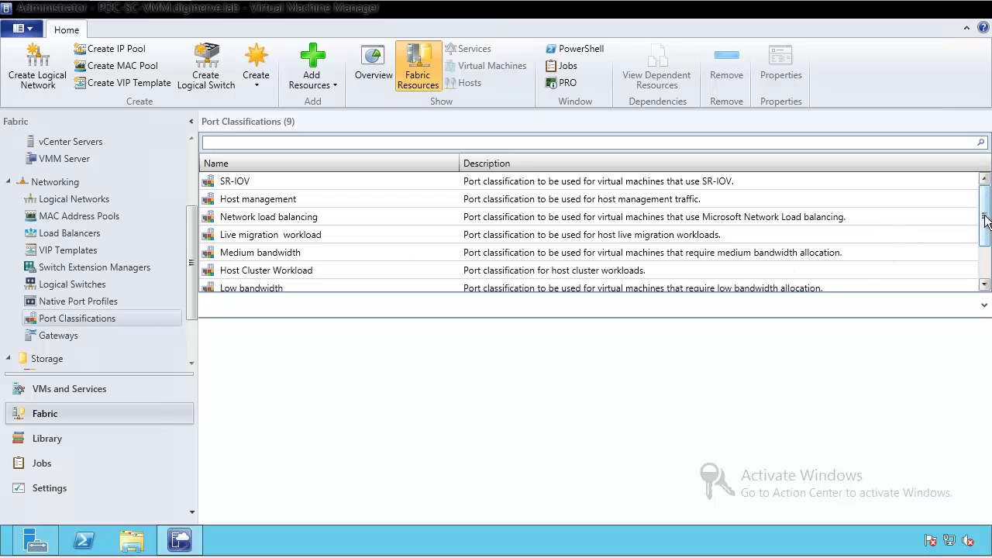
drag(985, 237, 983, 265)
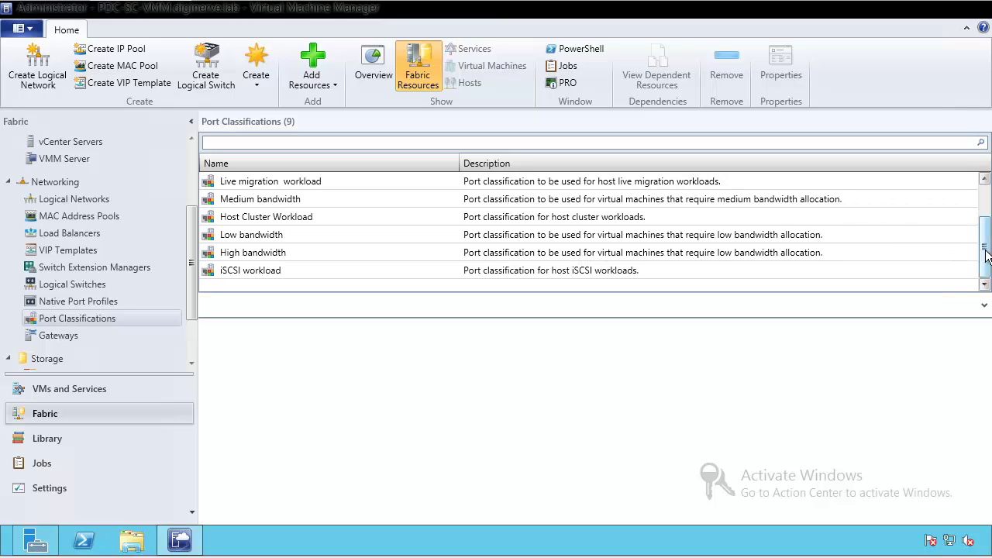
drag(985, 249, 984, 213)
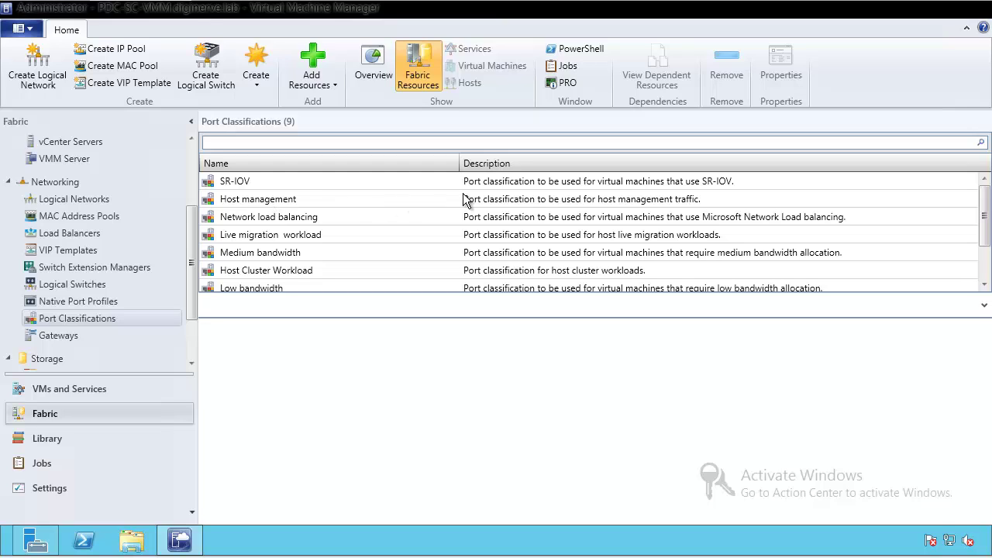
click(623, 200)
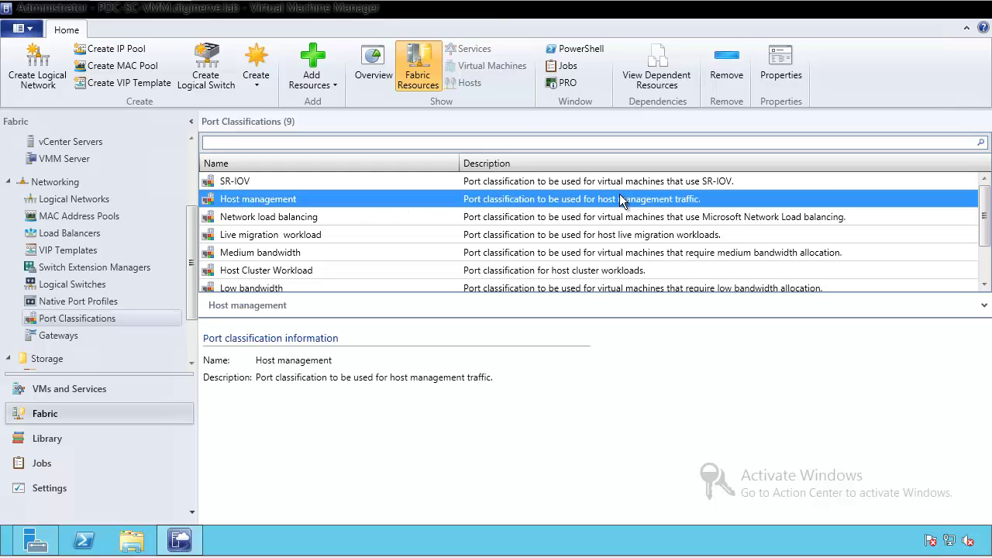
click(101, 301)
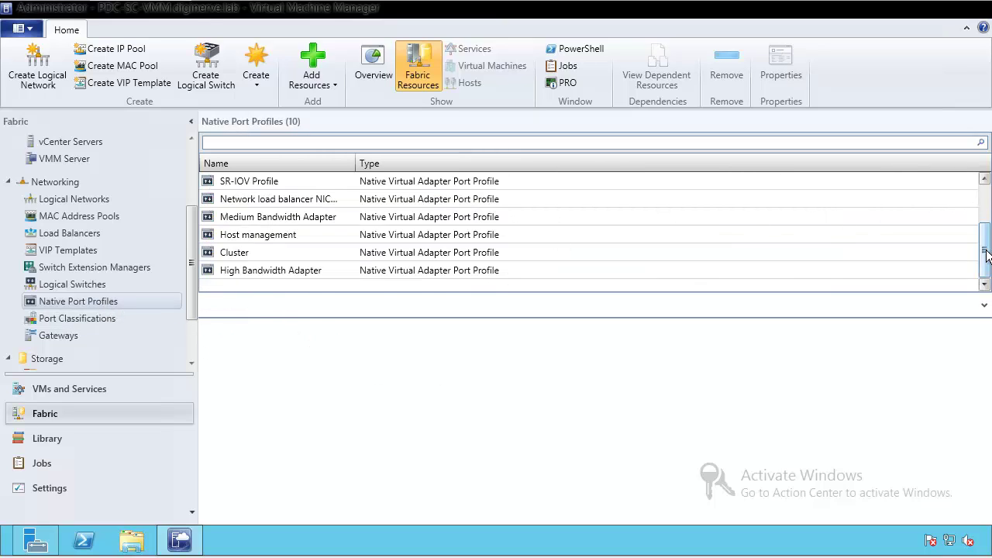
mouse_move(986, 251)
mouse_down()
mouse_move(986, 196)
mouse_move(985, 243)
mouse_up()
Step: Start a native port profile named Uplink Port Profile as an uplink port profile with HyperVPort load balancing and SwitchIndependent teaming
right_click(137, 301)
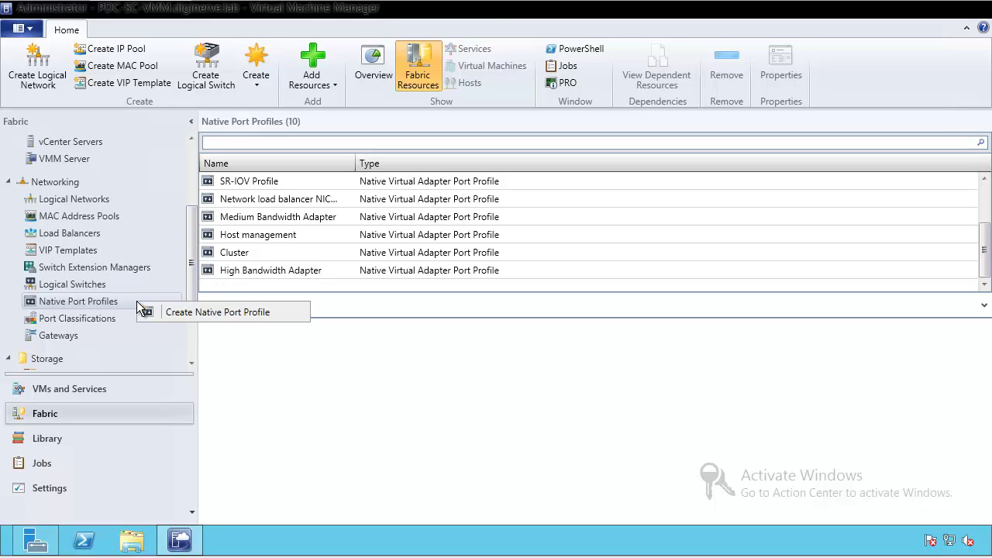
click(228, 311)
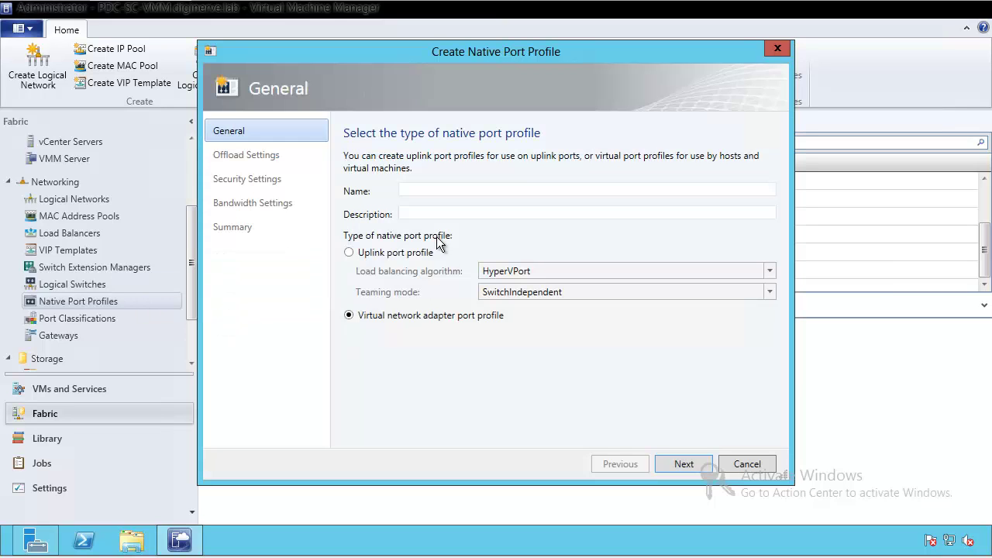
click(414, 189)
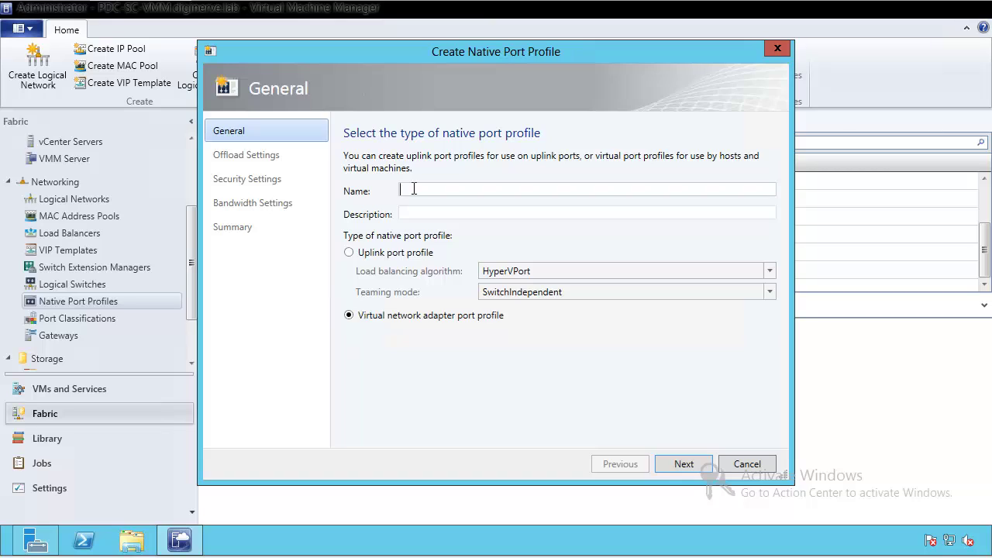
text(Uplink Port Profile)
click(377, 257)
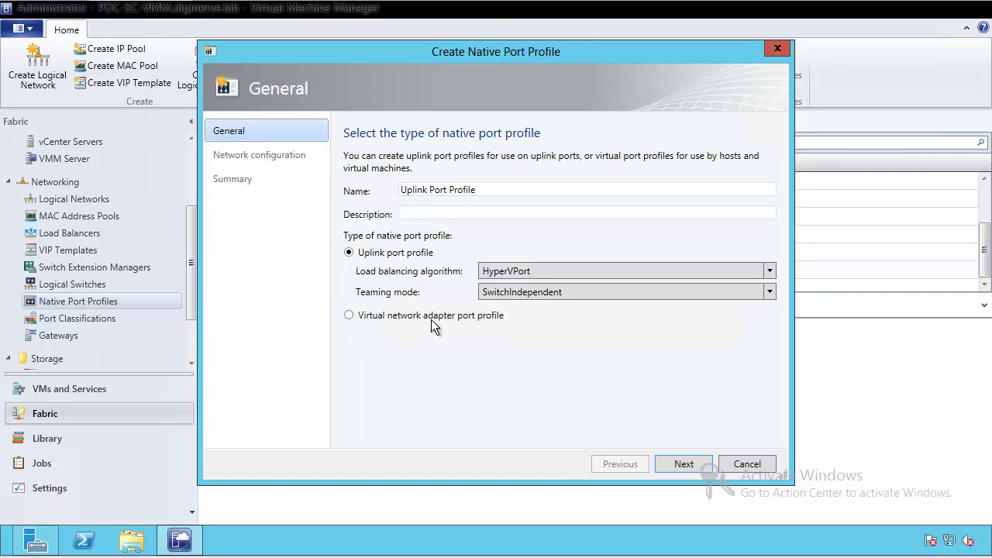
click(558, 269)
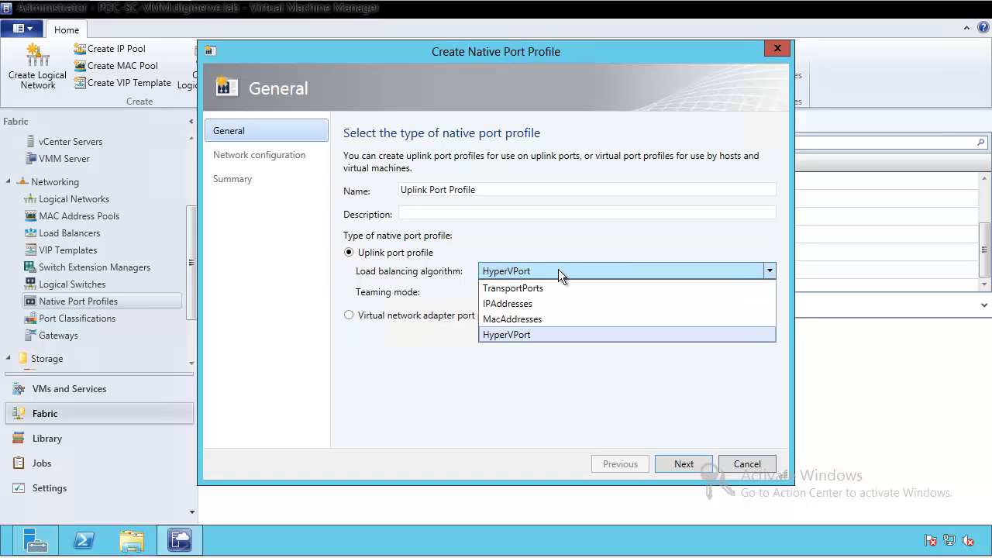
click(522, 333)
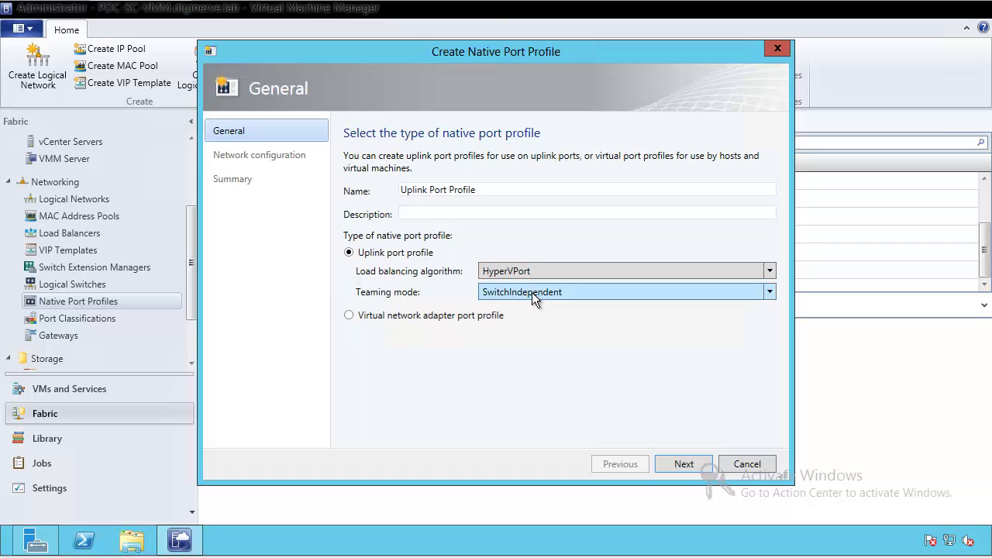
click(532, 293)
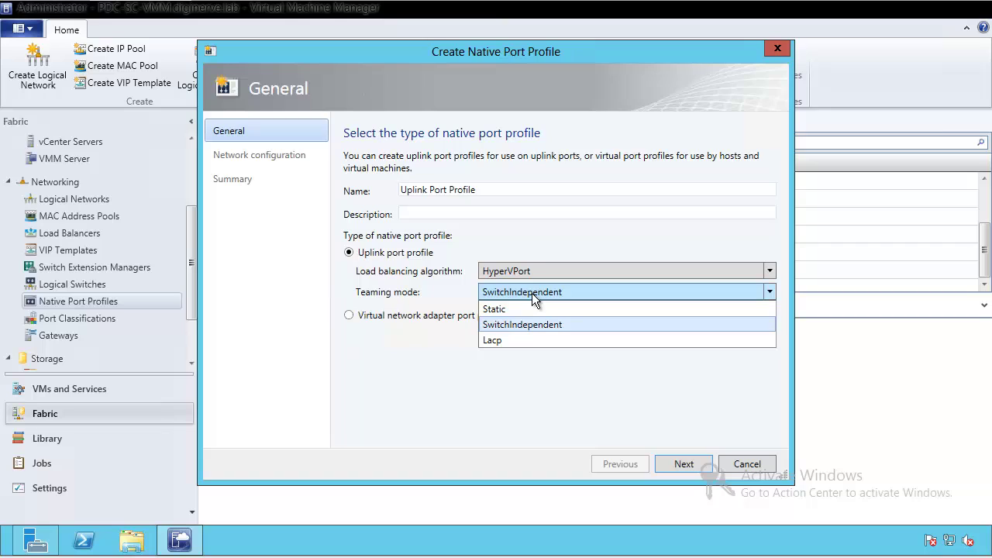
click(532, 325)
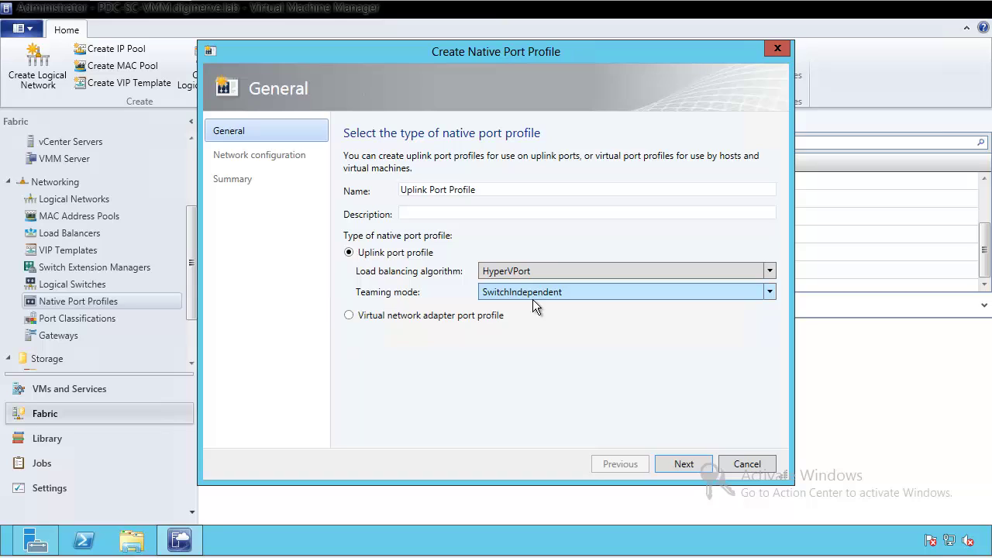
click(680, 463)
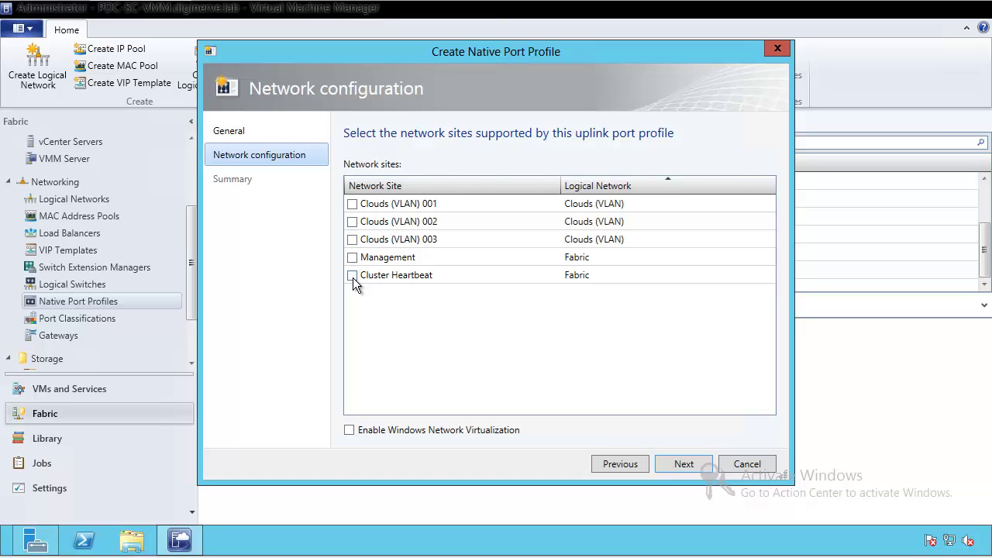
Step: Include all three Clouds (VLAN) sites, Management and Cluster Heartbeat, enable Windows Network Virtualization, and create the uplink port profile
click(353, 204)
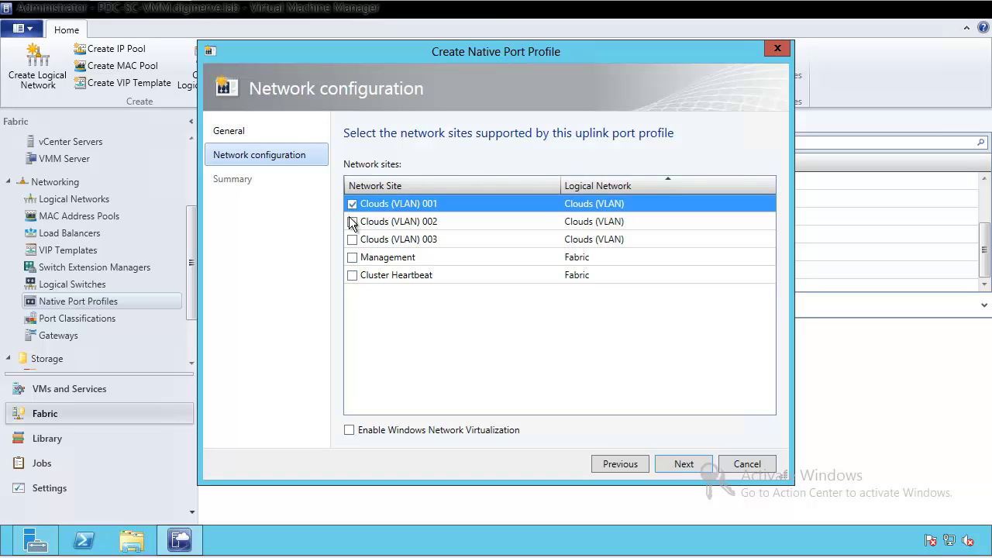
click(351, 221)
click(353, 235)
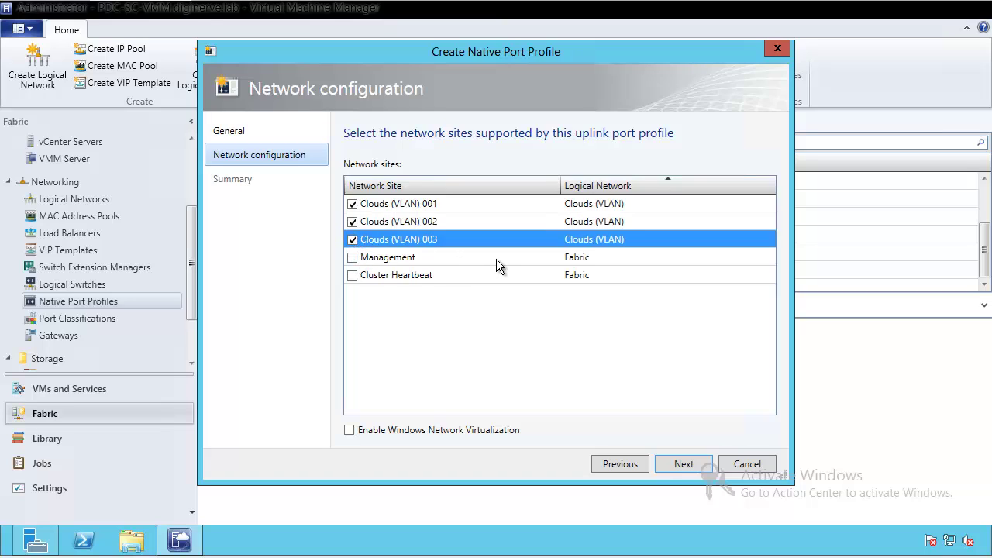
click(350, 258)
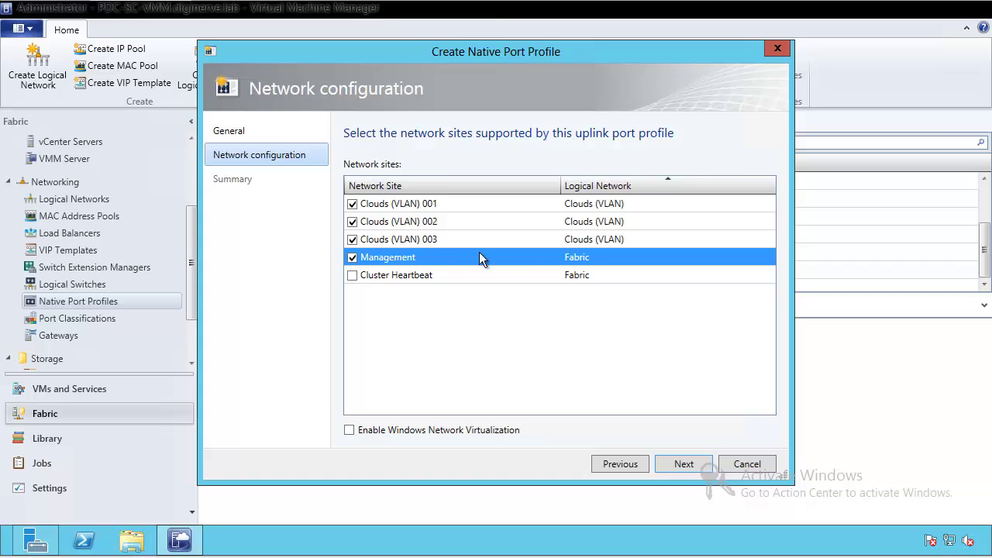
click(352, 275)
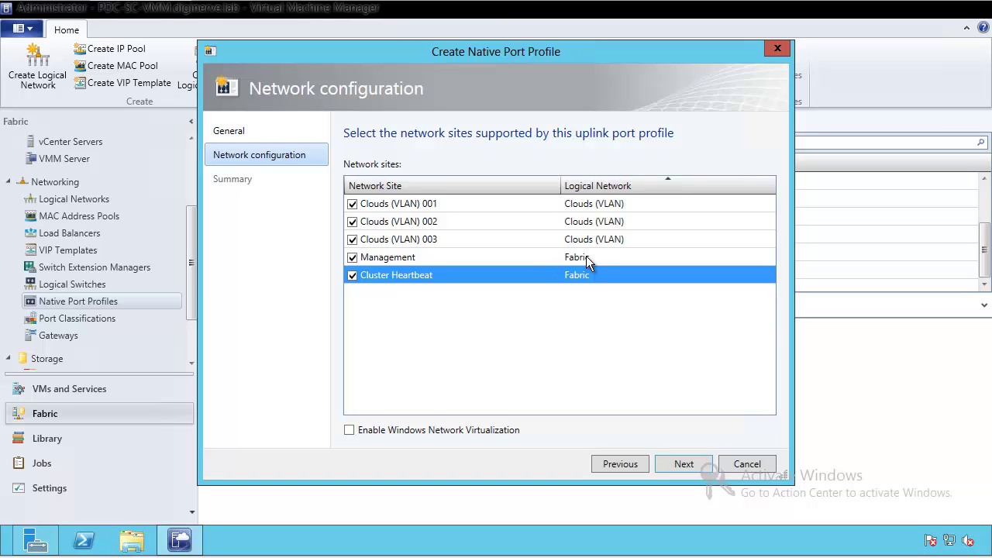
click(349, 431)
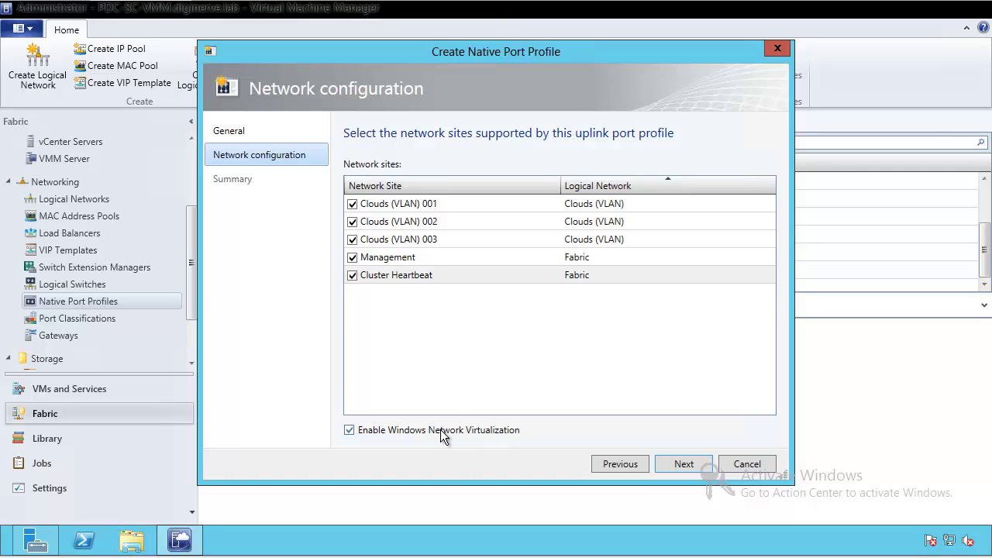
click(680, 461)
click(679, 463)
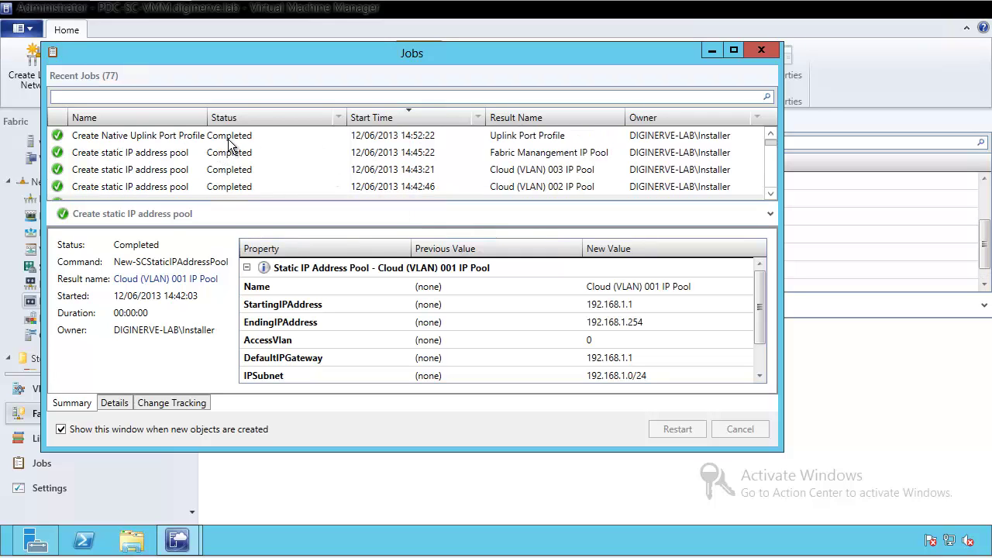
click(258, 137)
click(759, 50)
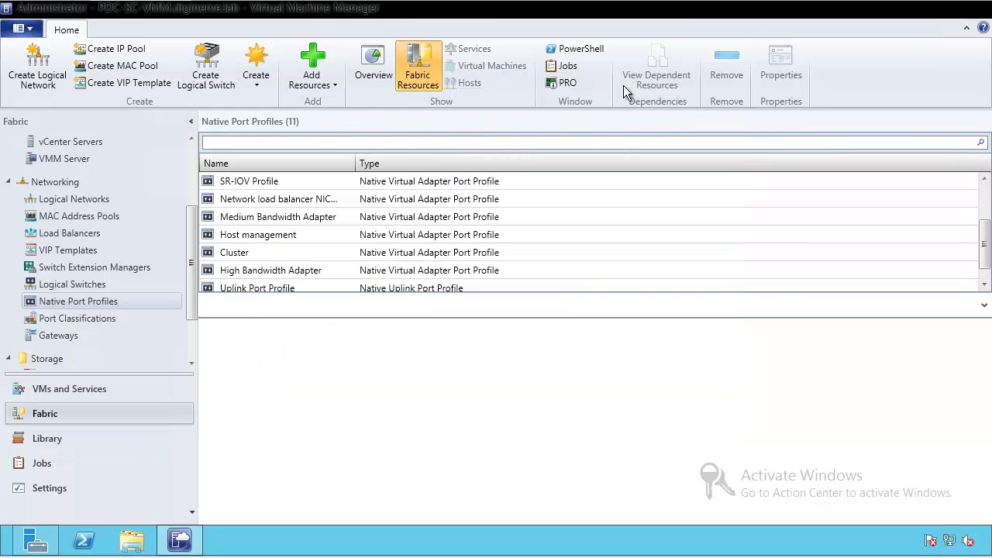
Step: Start a new logical switch named Extensible Switch in the fabric networking, leaving SR-IOV off
click(75, 282)
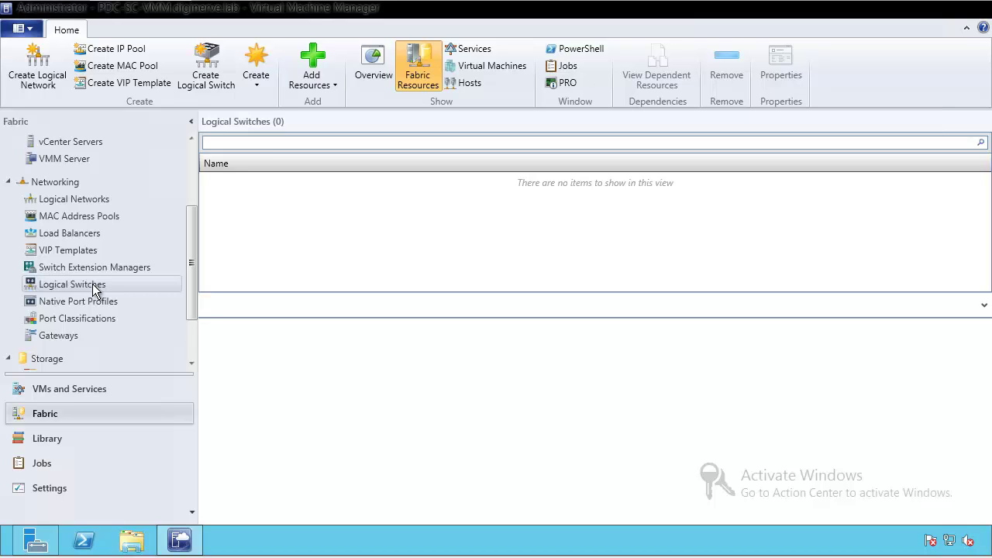
right_click(92, 284)
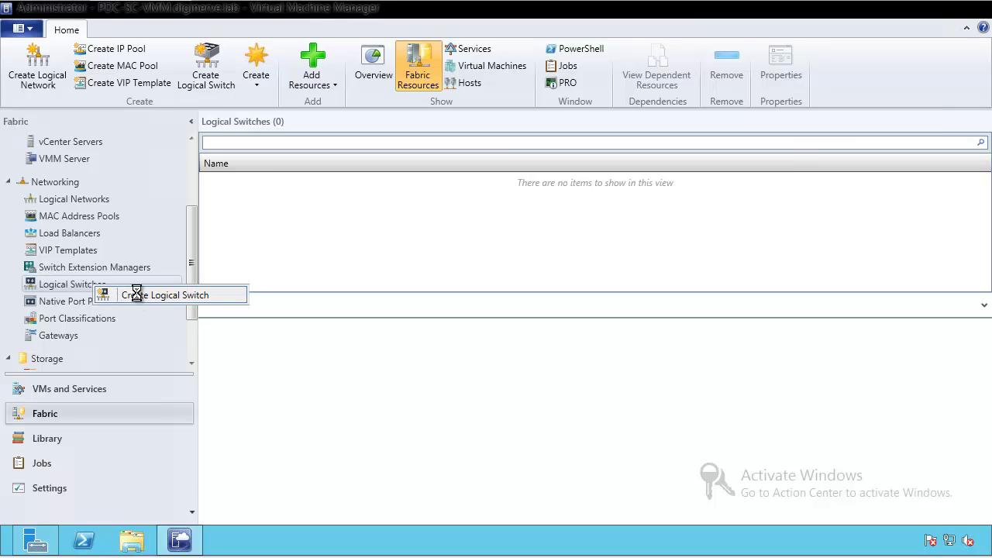
click(136, 293)
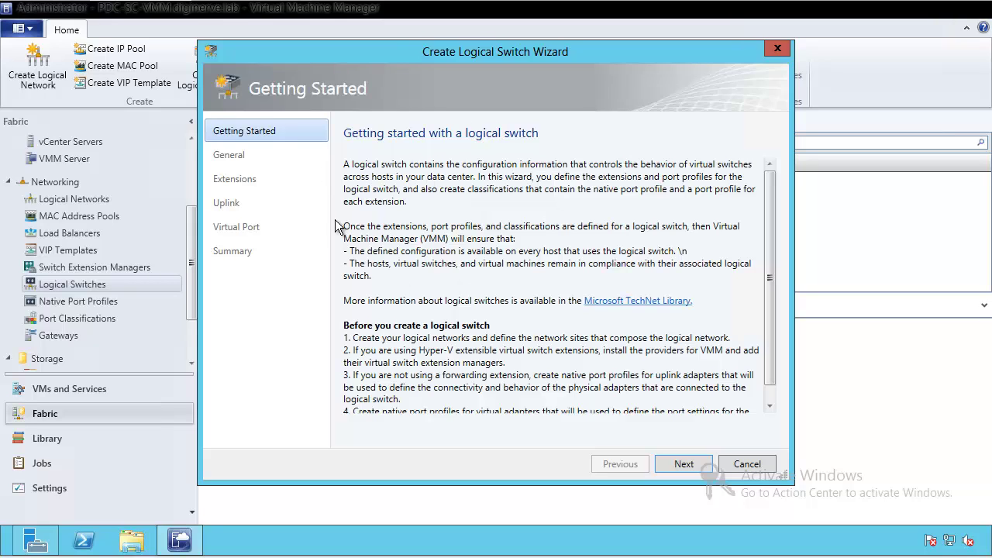
click(683, 463)
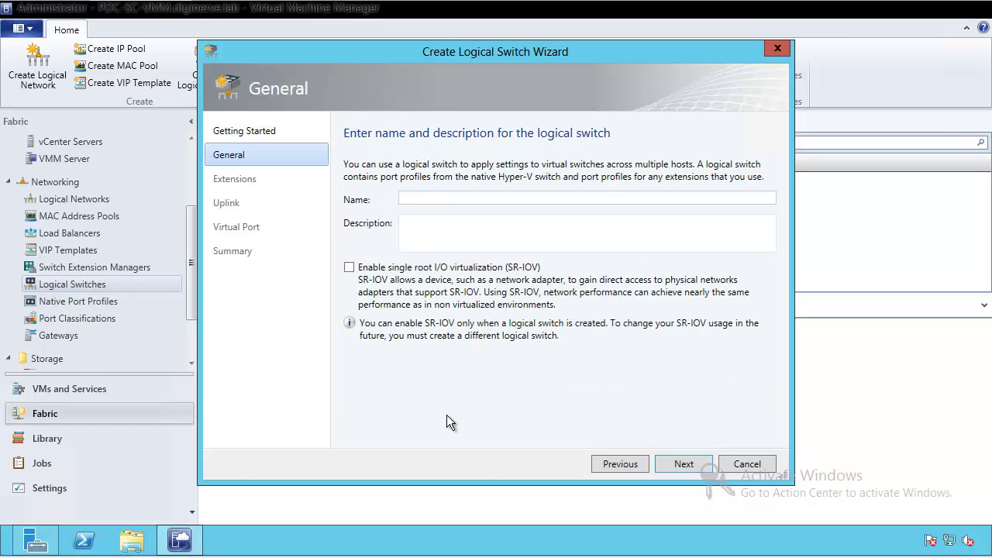
text(Extensible Switch)
click(478, 223)
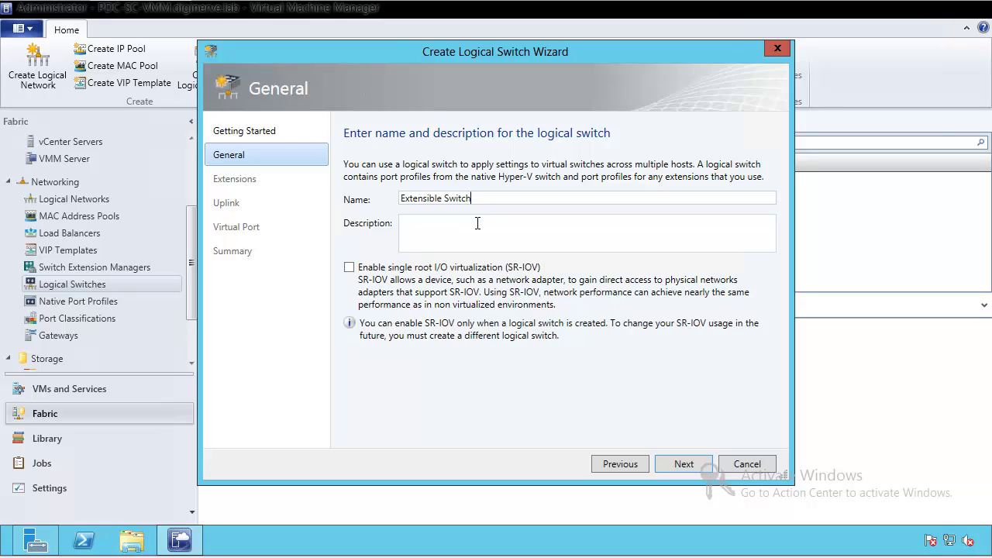
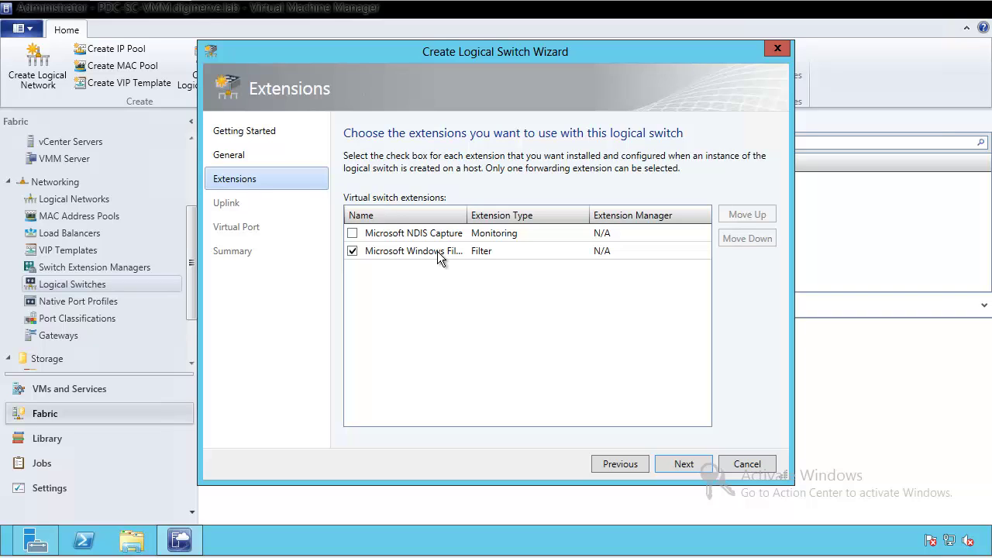
Step: Keep the default Microsoft Windows filter extension, use the No Uplink Team mode, and add Uplink Port Profile to the logical switch
click(687, 463)
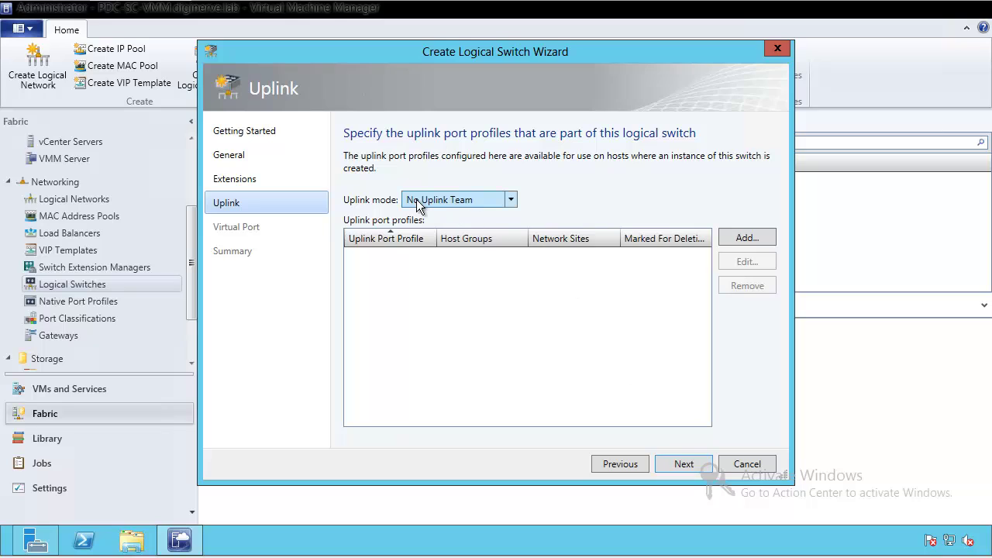
click(467, 203)
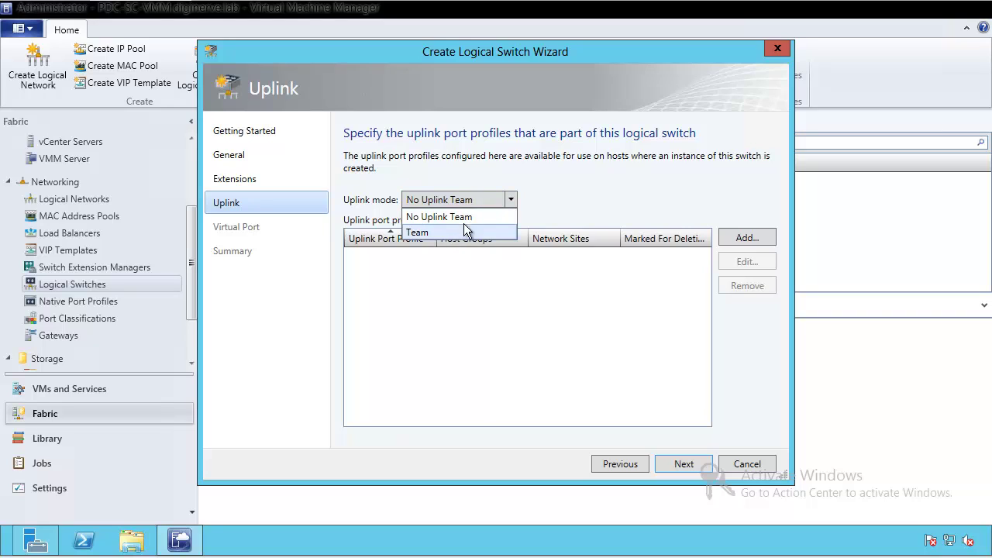
click(469, 217)
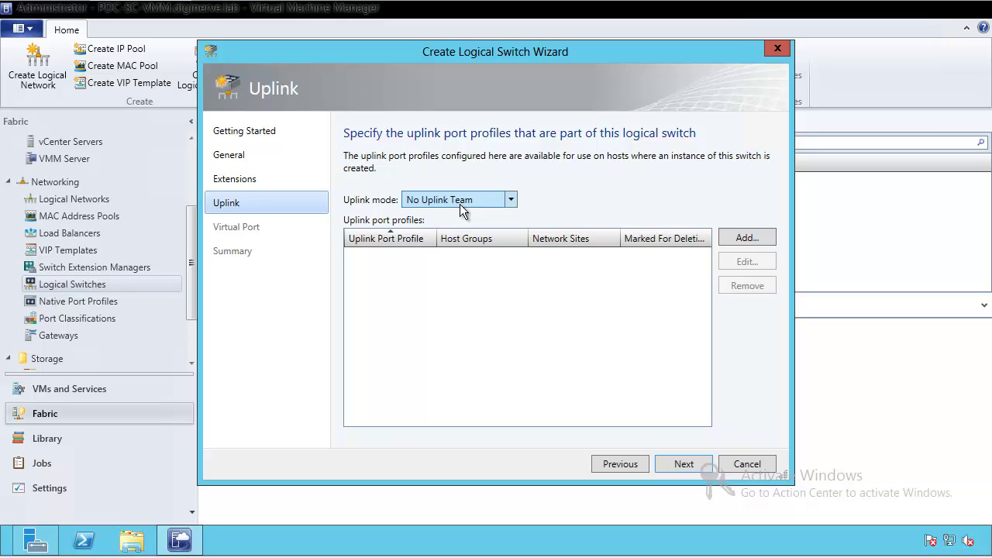
click(740, 238)
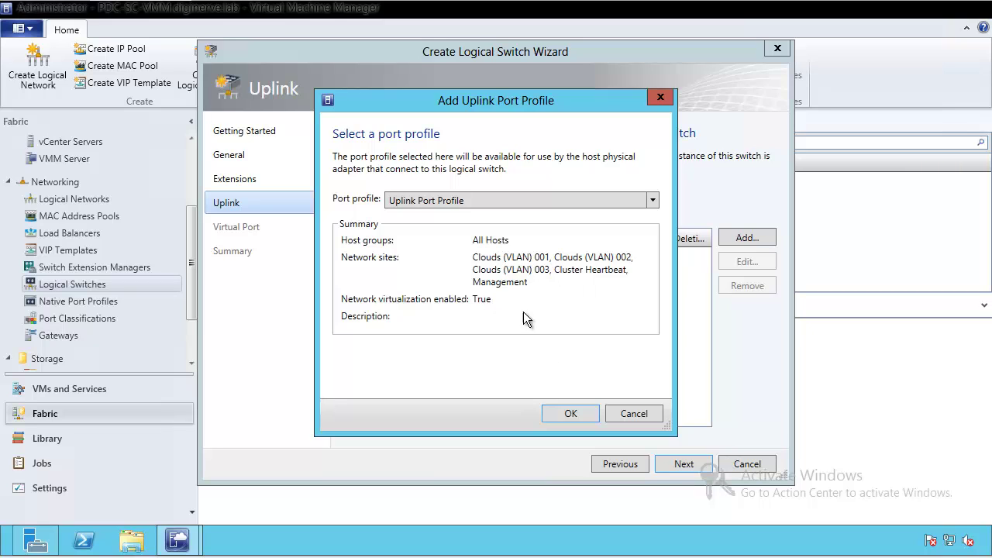
click(568, 411)
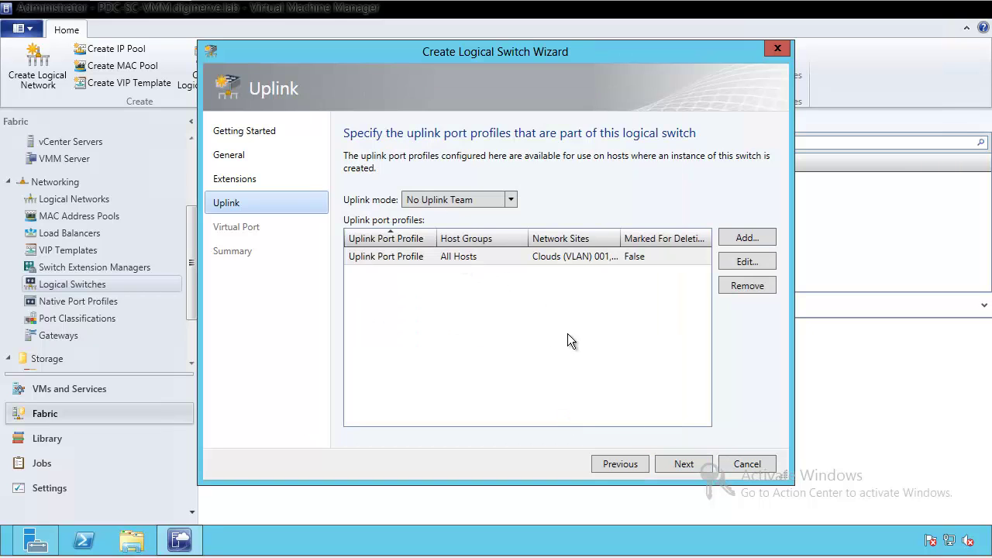
click(684, 464)
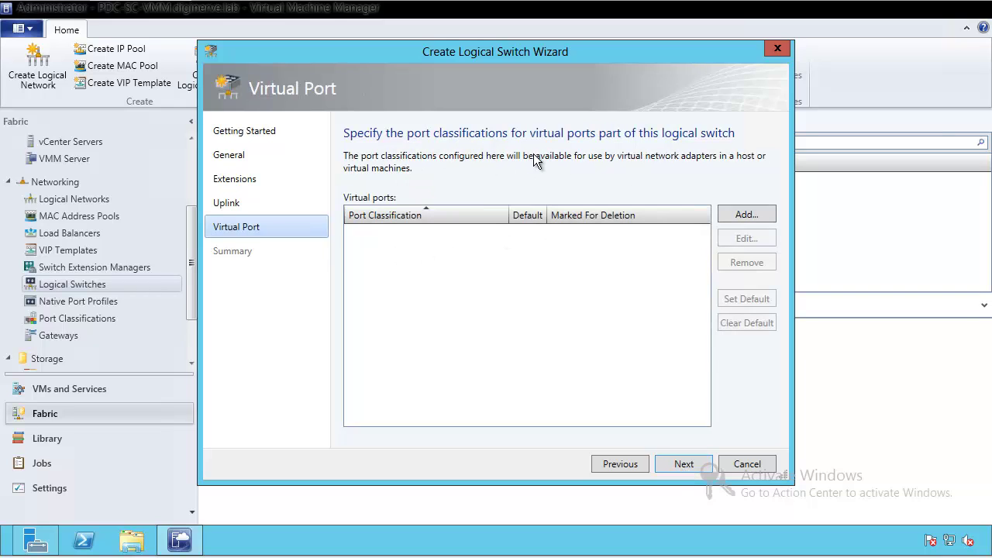
Step: Add a virtual port with the Host management classification and the Host management native virtual network adapter port profile
click(744, 216)
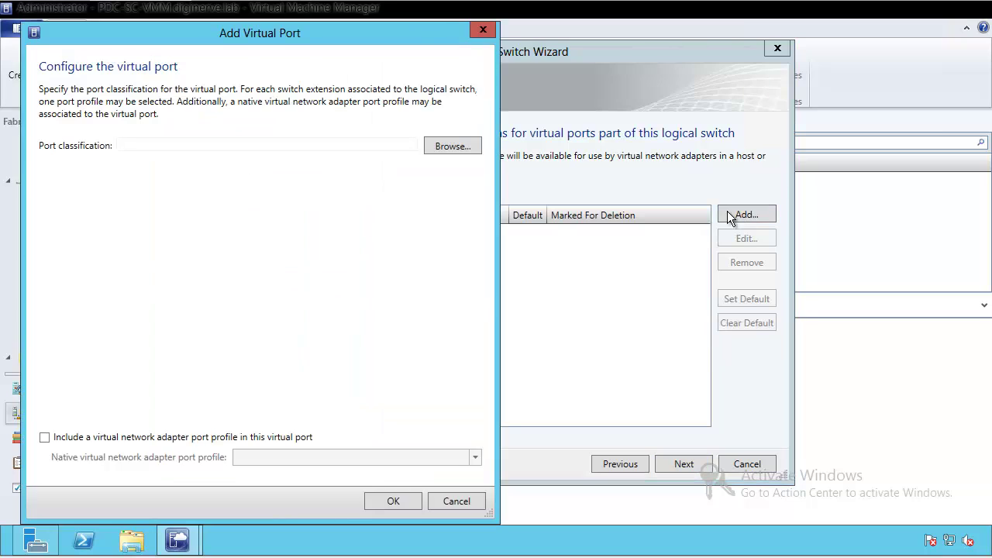
click(451, 147)
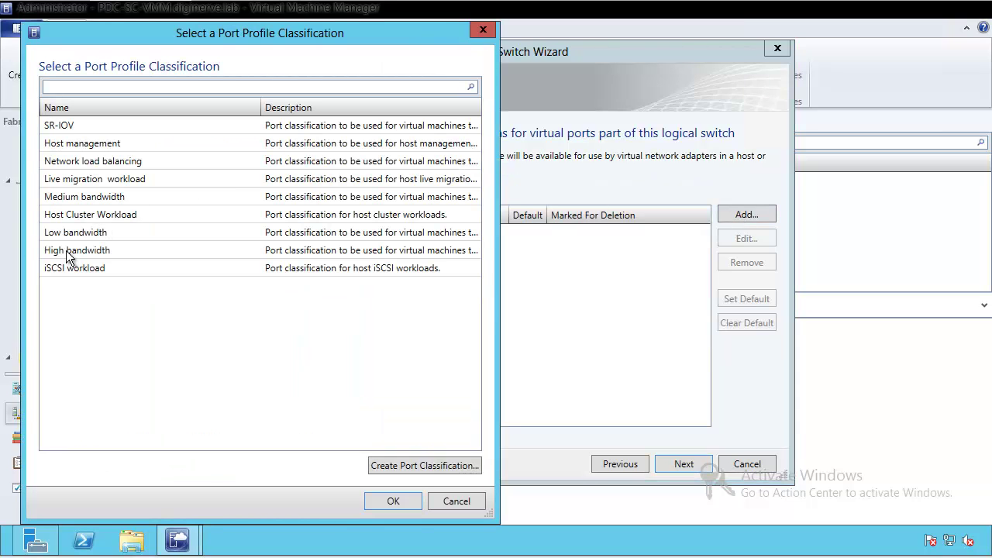
click(109, 147)
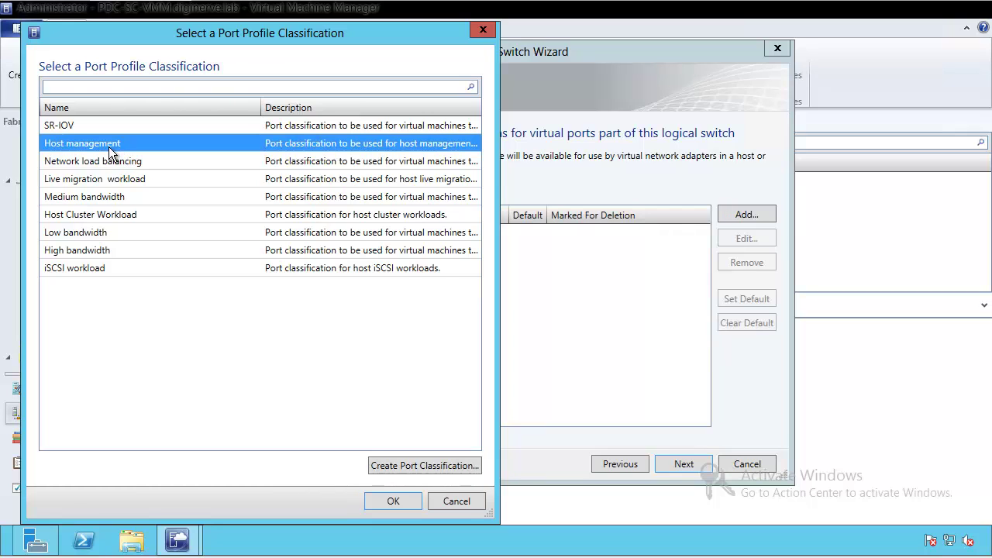
click(392, 503)
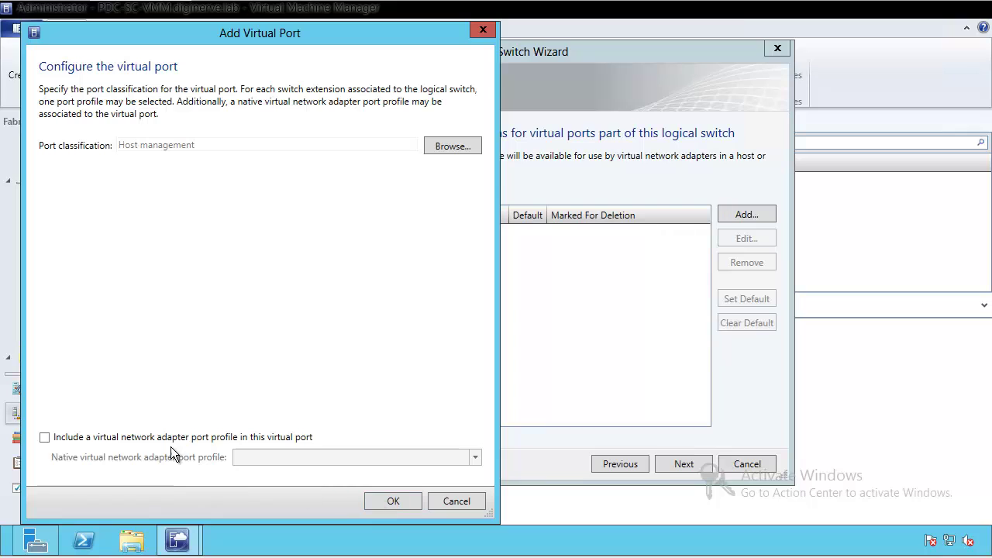
click(129, 439)
click(299, 458)
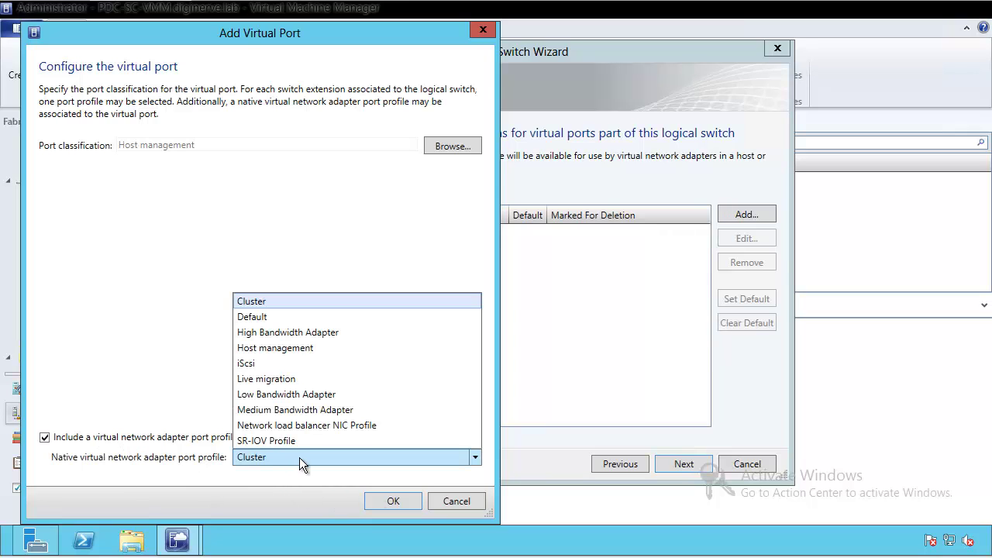
click(297, 347)
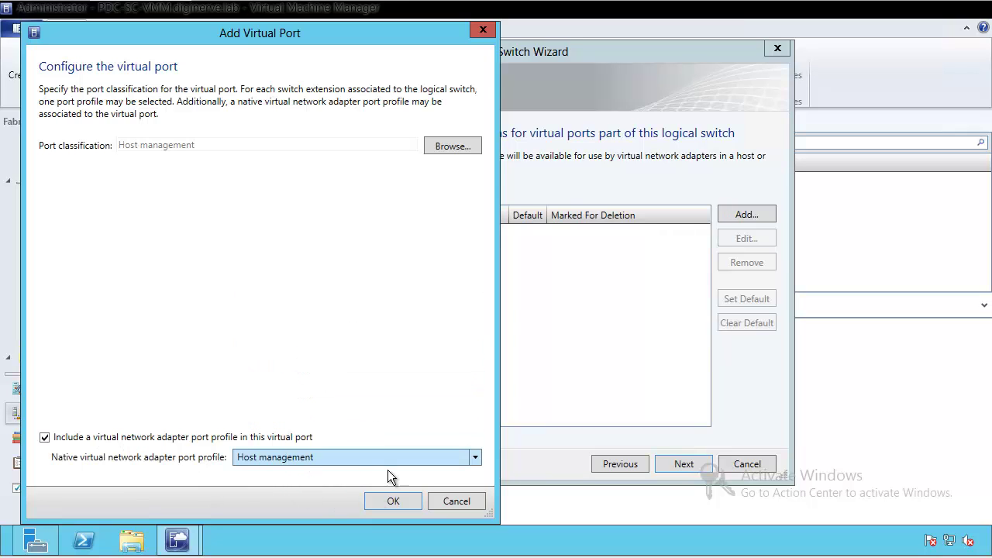
click(392, 502)
click(392, 502)
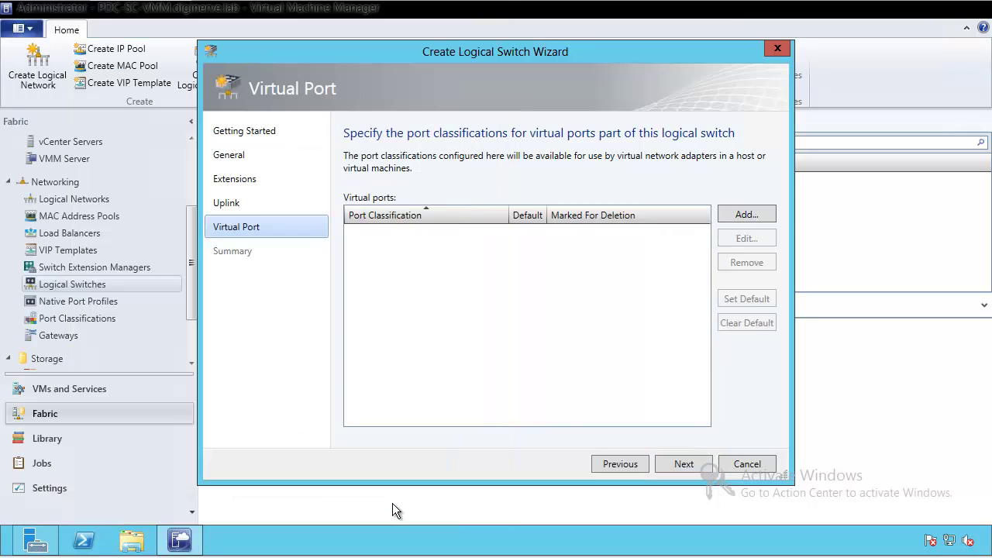
Step: Add a virtual port with the High bandwidth classification and the Low Bandwidth Adapter native virtual network adapter port profile
click(746, 216)
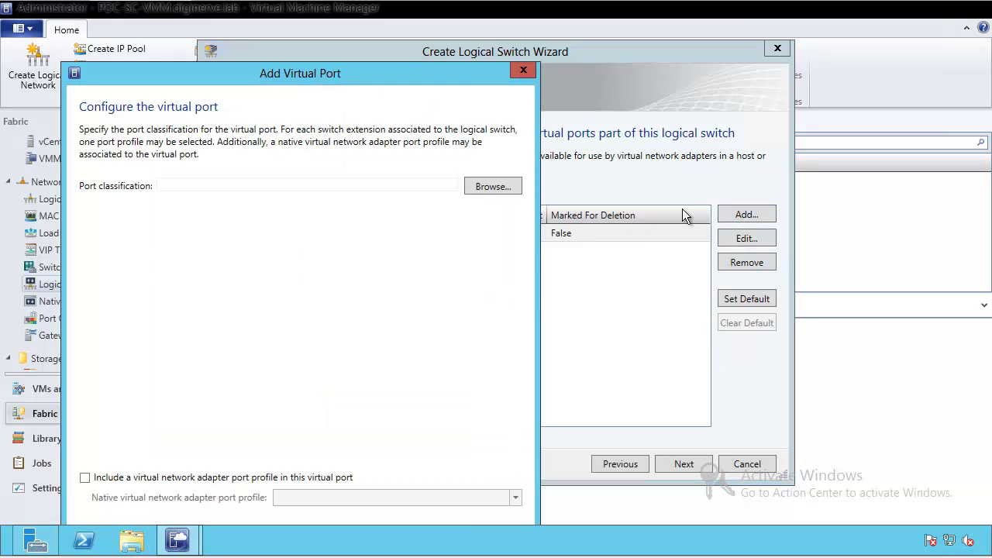
click(471, 189)
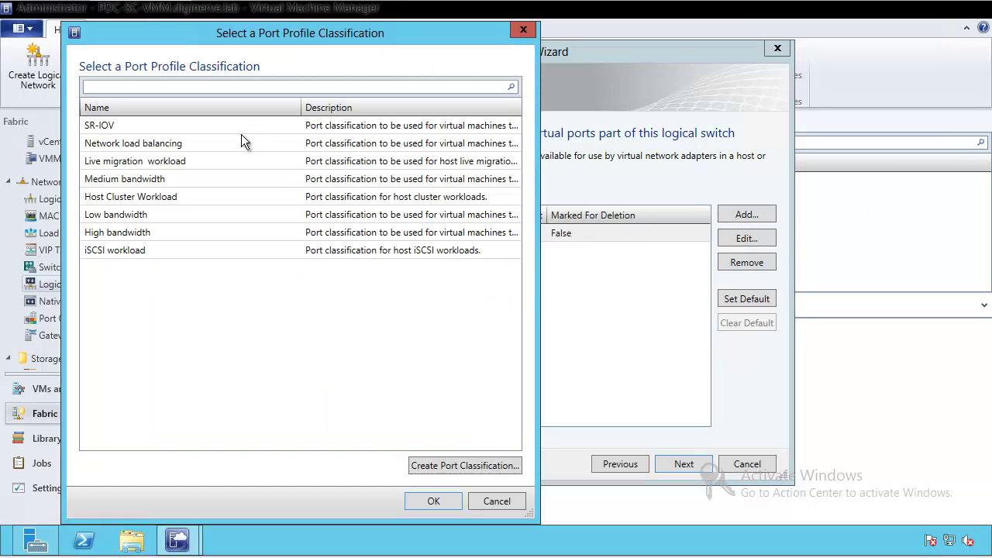
click(126, 234)
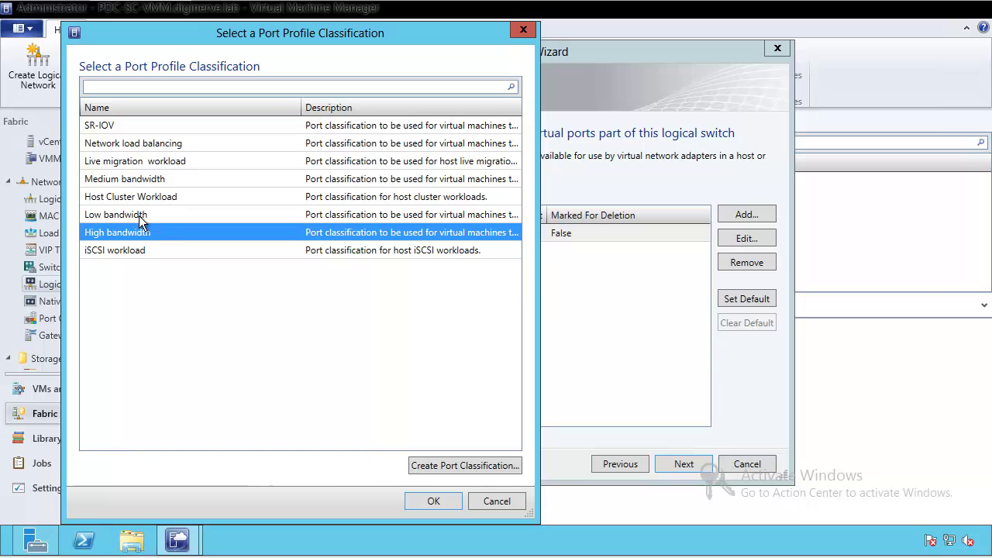
click(432, 500)
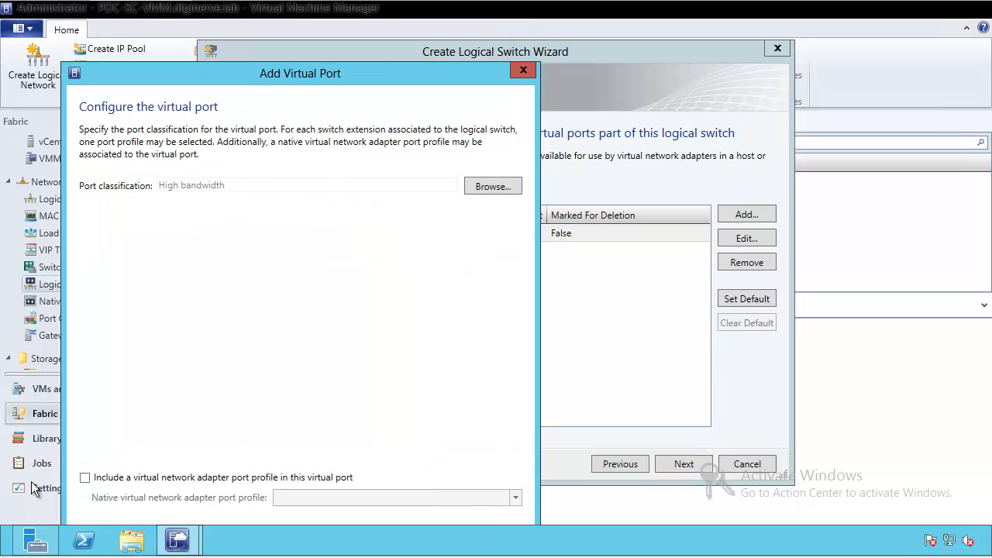
click(96, 478)
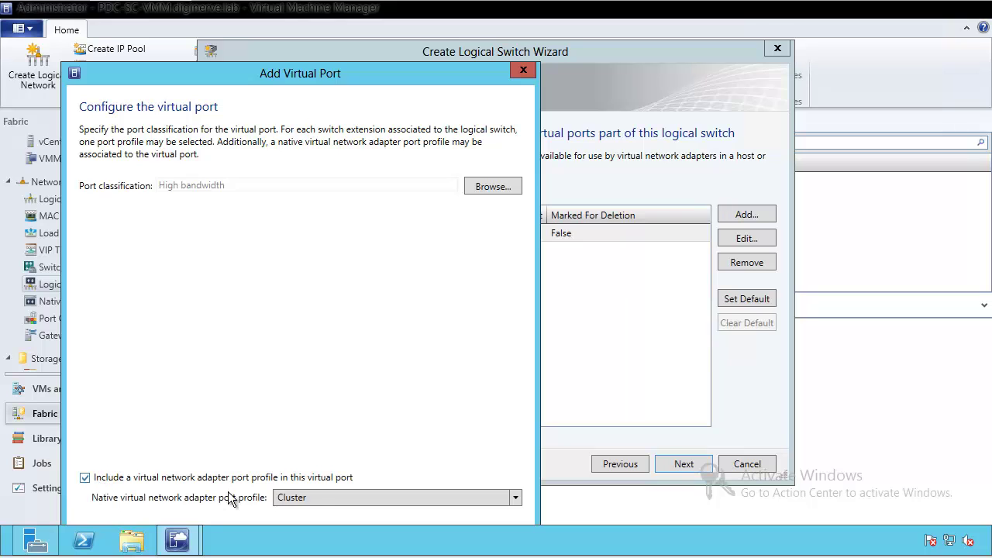
click(311, 496)
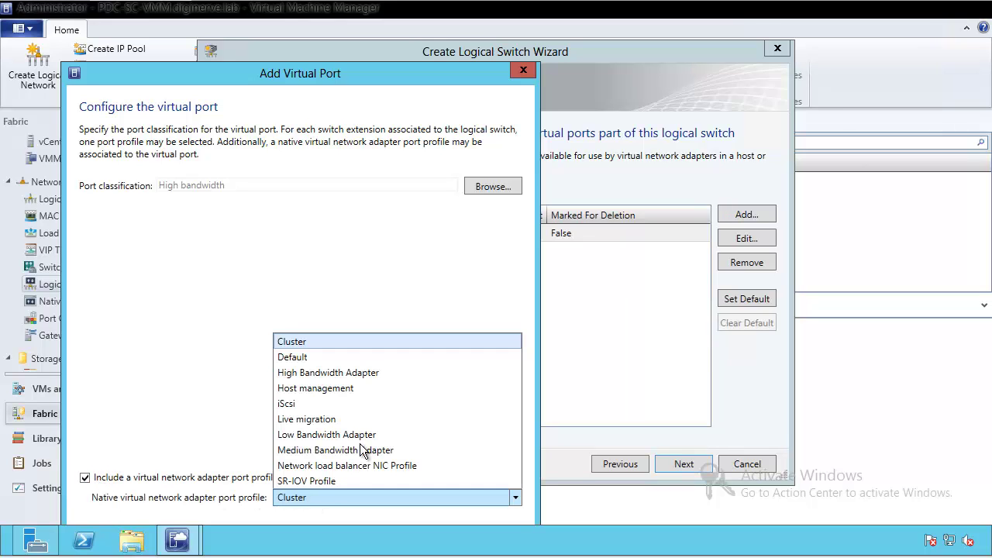
click(335, 373)
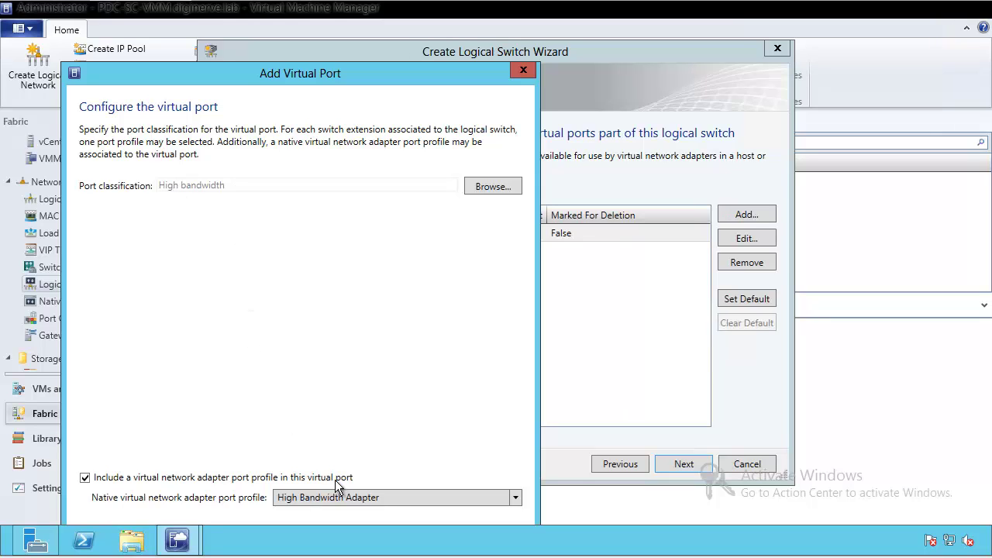
click(326, 499)
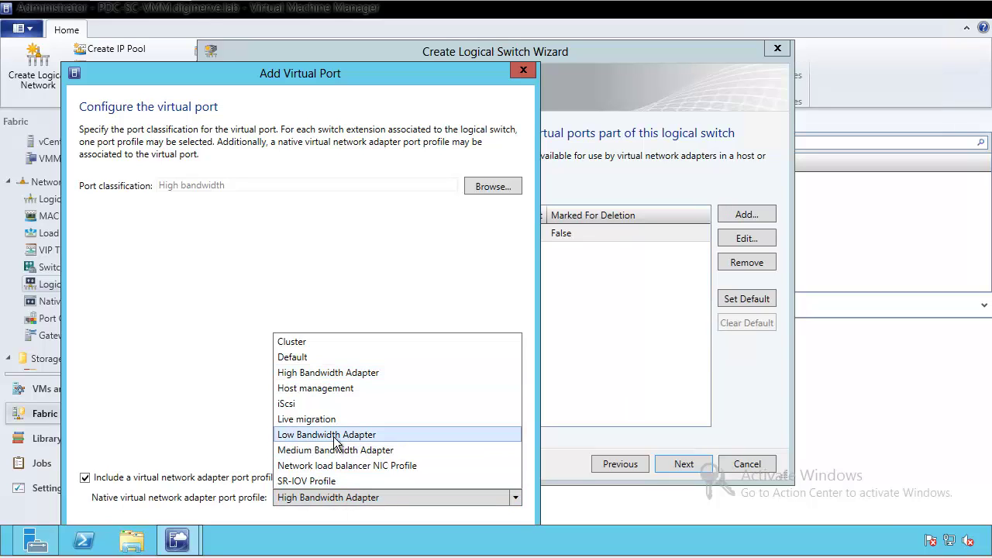
key(Escape)
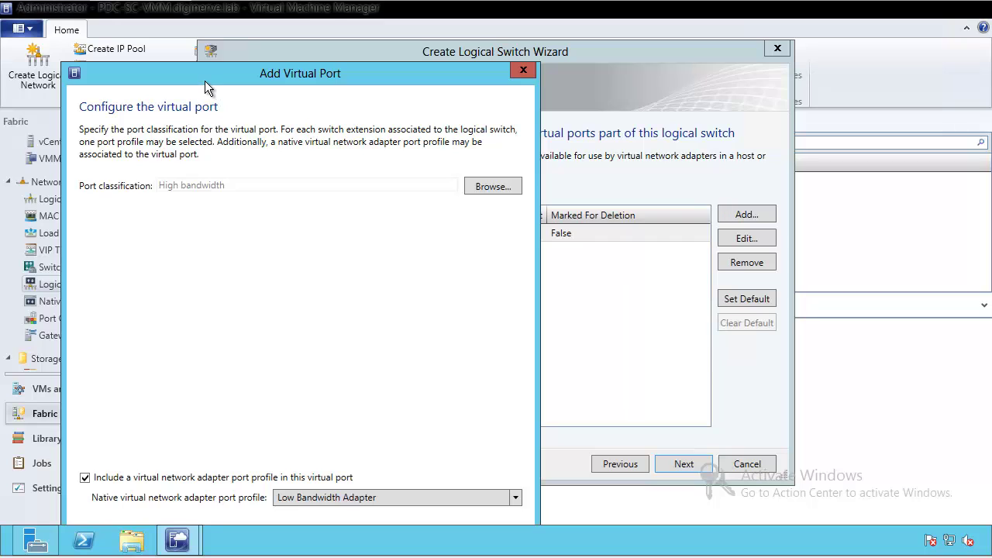
drag(221, 74, 324, 31)
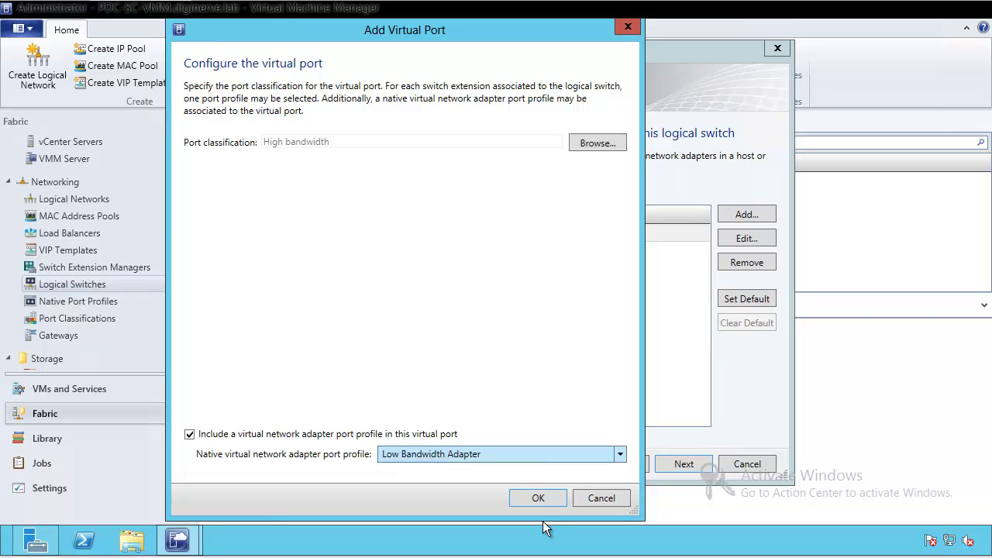
click(538, 497)
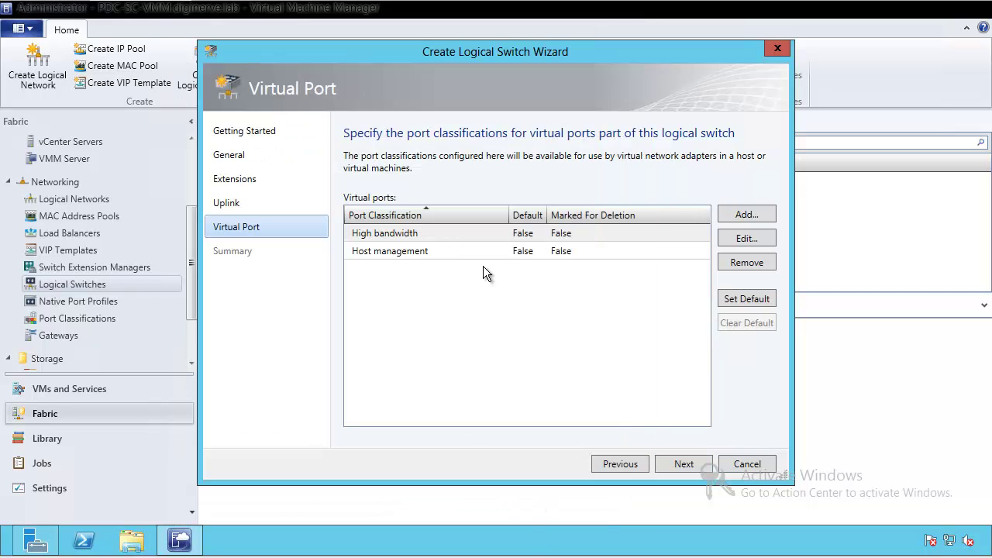
Step: Finish creating the logical switch with its two virtual ports and dismiss the Jobs window
click(677, 464)
click(677, 463)
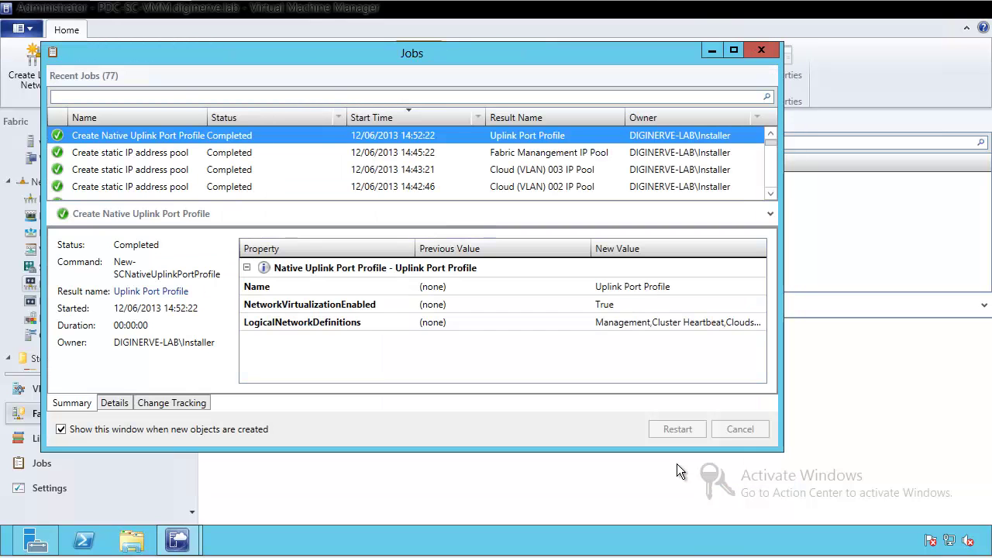
click(763, 51)
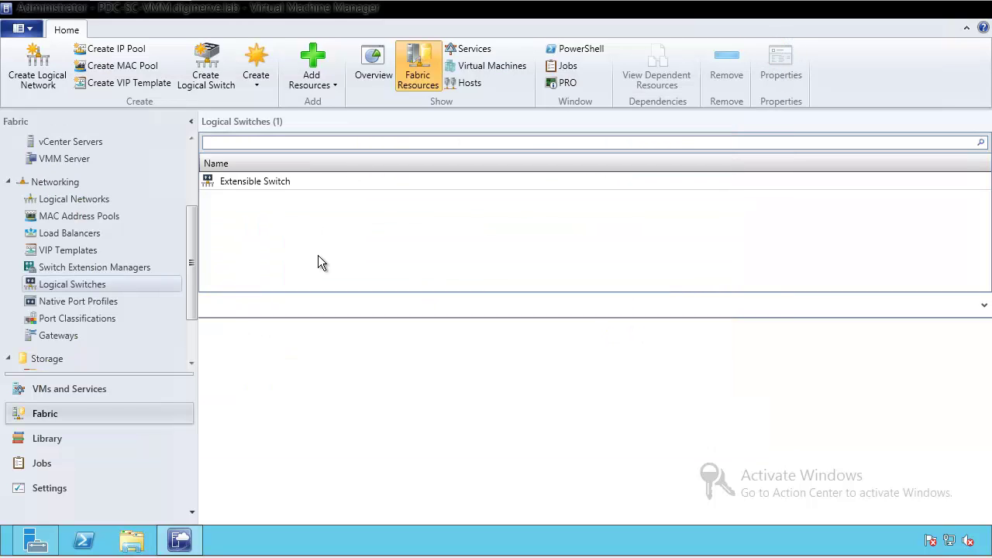
Step: Review the native port profiles and examine the Low Bandwidth Adapter profile's bandwidth and offload settings
click(80, 303)
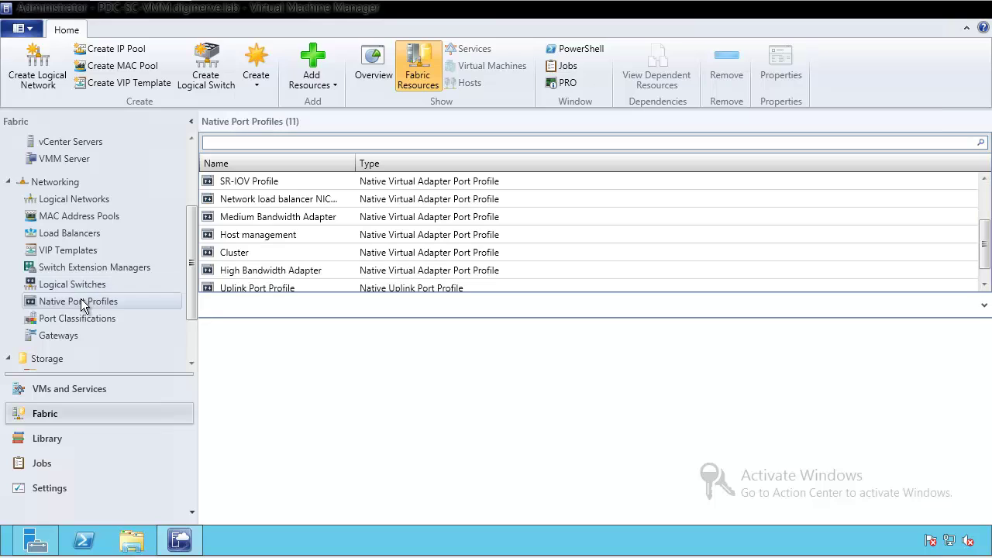
click(267, 271)
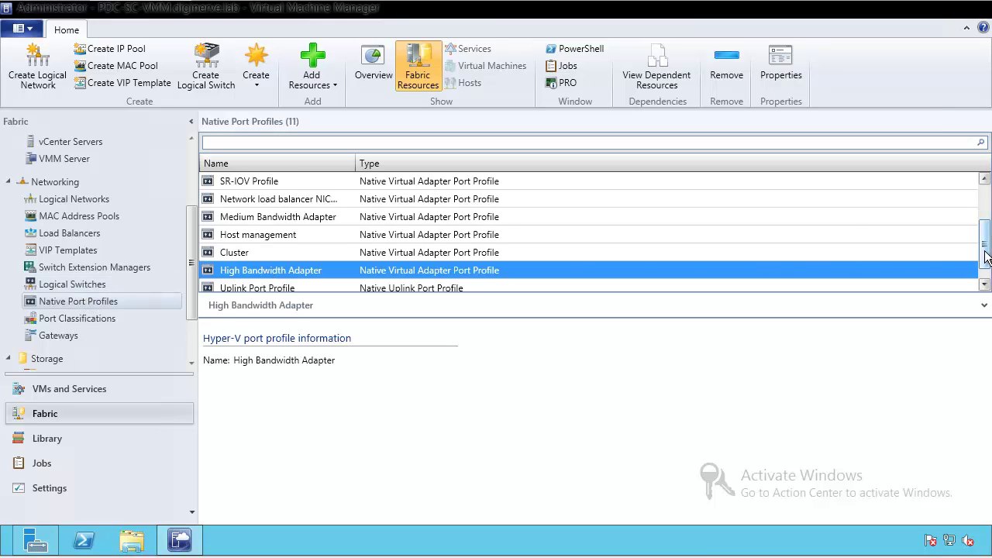
click(985, 284)
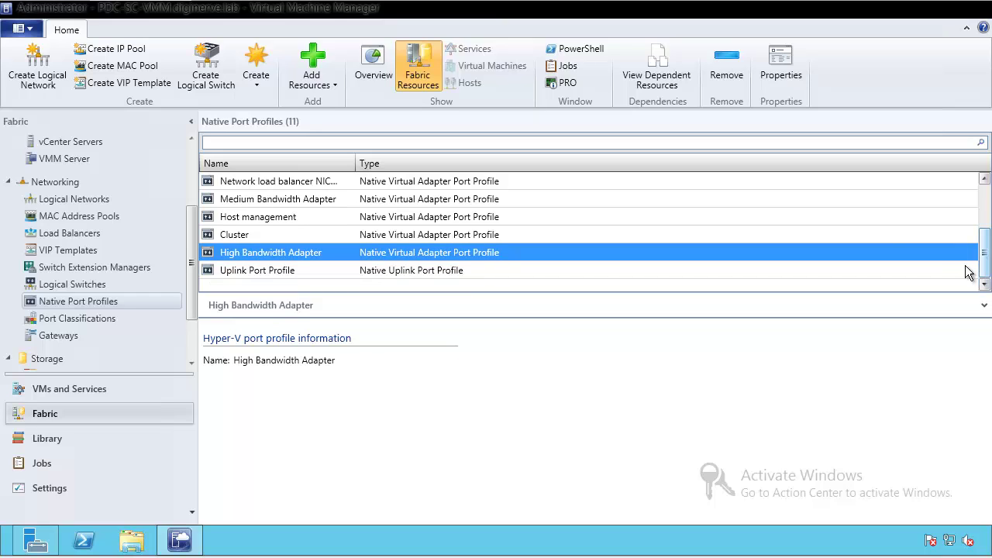
click(985, 179)
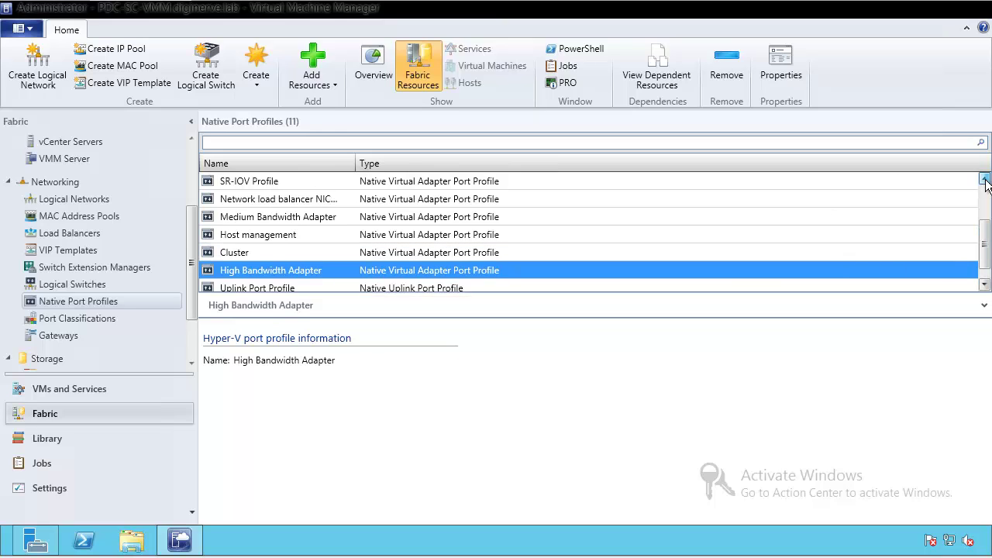
click(985, 180)
click(985, 180)
click(985, 180)
click(986, 180)
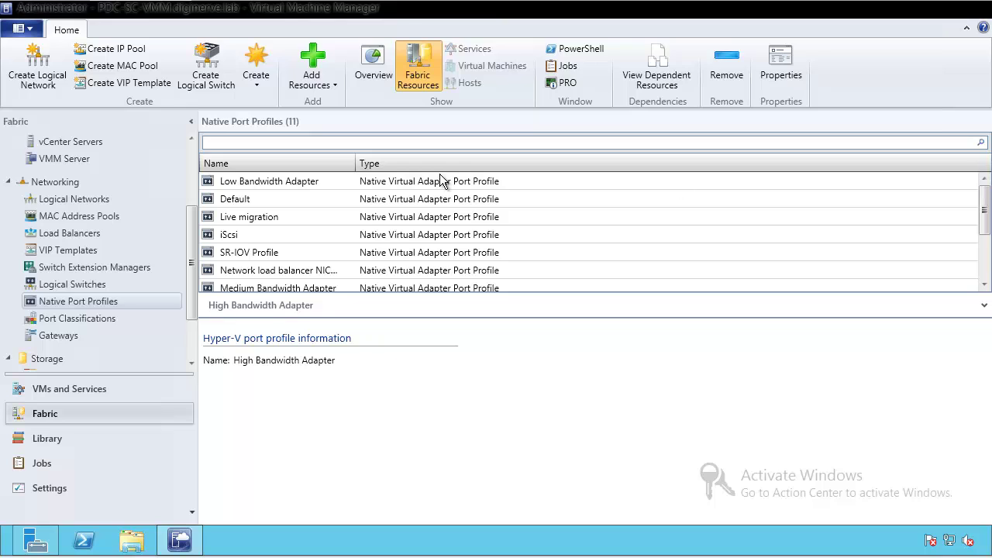
double_click(295, 181)
click(295, 181)
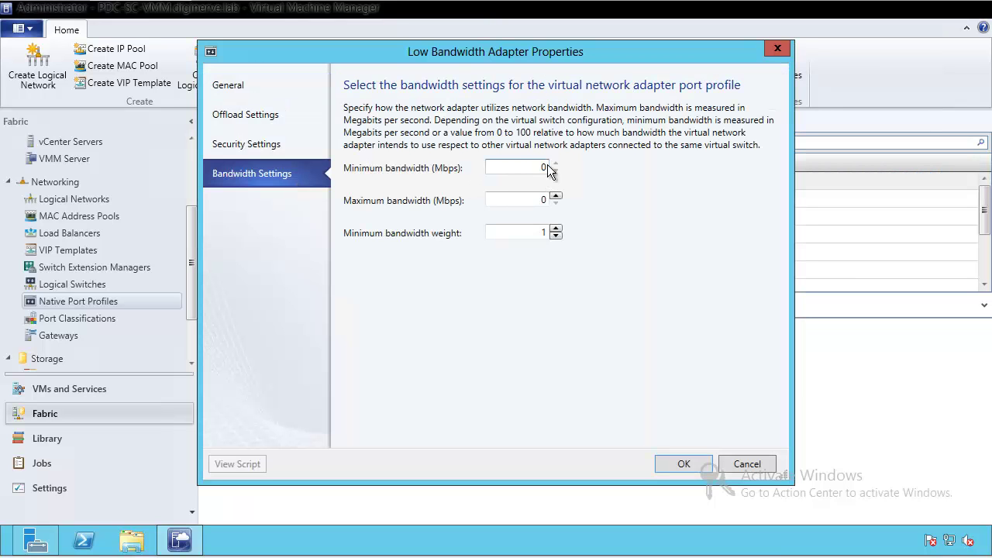
double_click(543, 167)
click(245, 113)
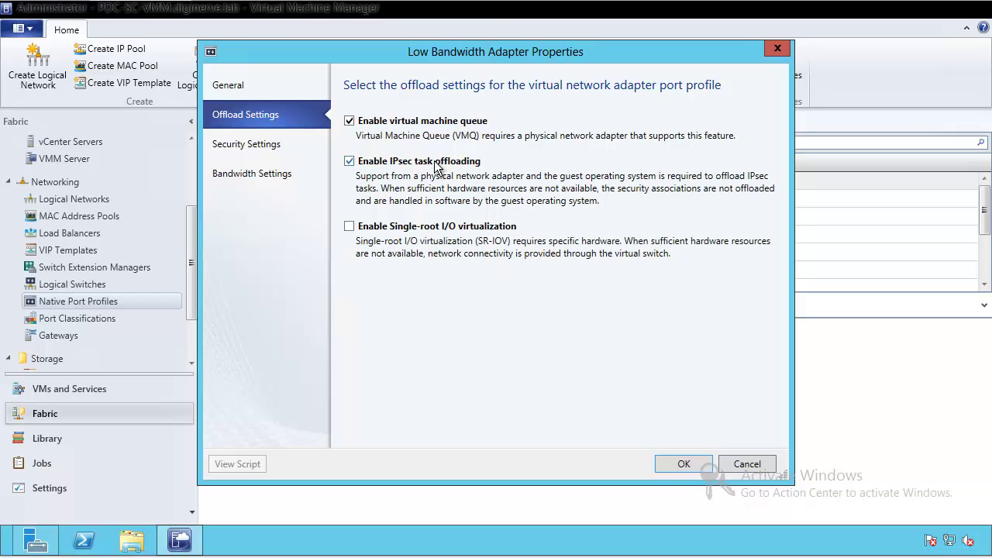
Step: Enable DHCP guard and router guard in the Low Bandwidth Adapter profile's security settings and save the profile
click(243, 148)
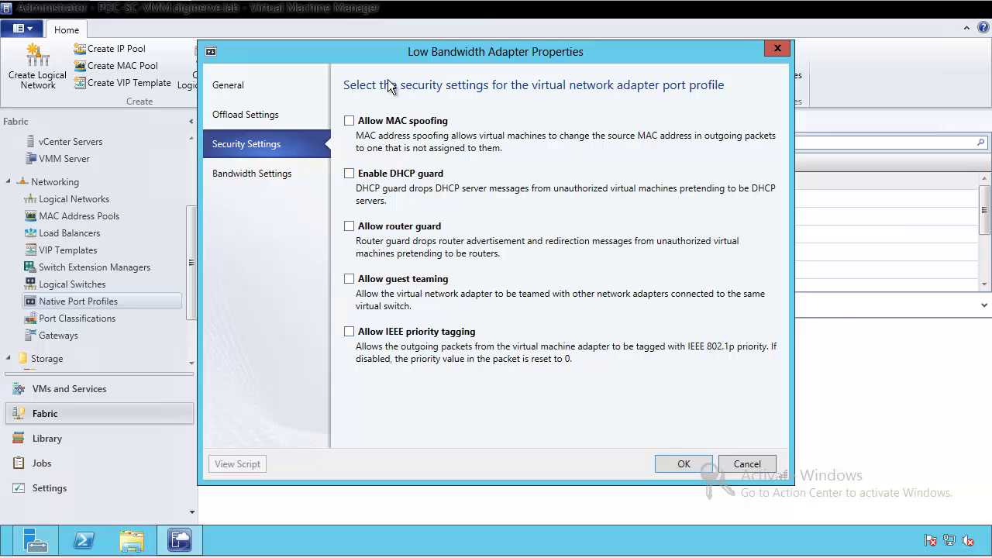
click(348, 174)
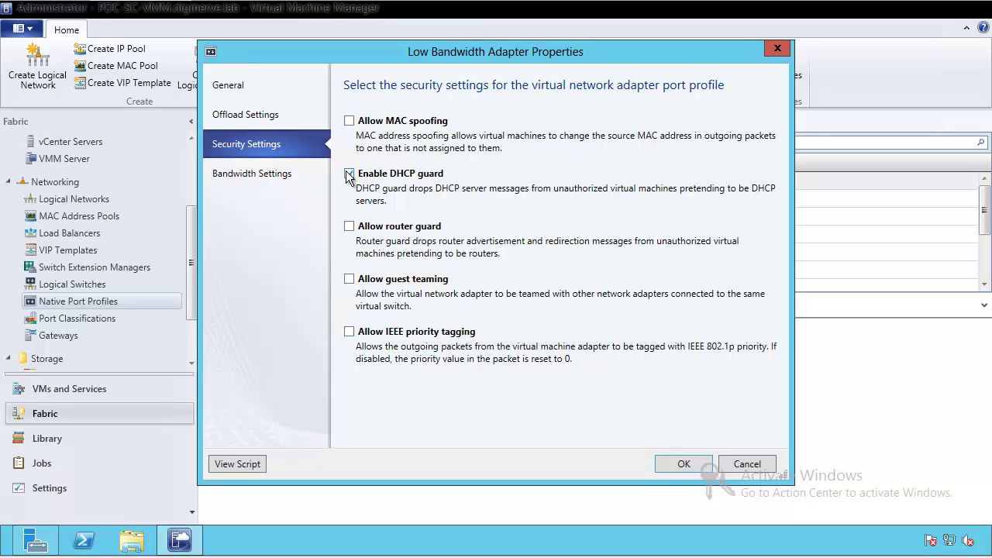
click(351, 226)
click(684, 464)
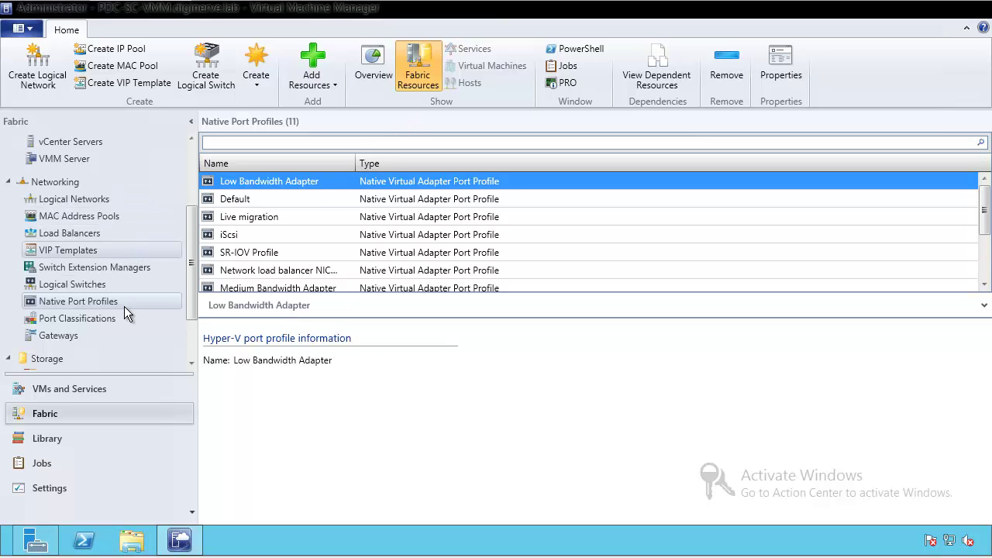
Step: Examine the Host management port classification's properties and the logical switch information for both hosts' Broadcom network adapters
click(88, 283)
click(83, 299)
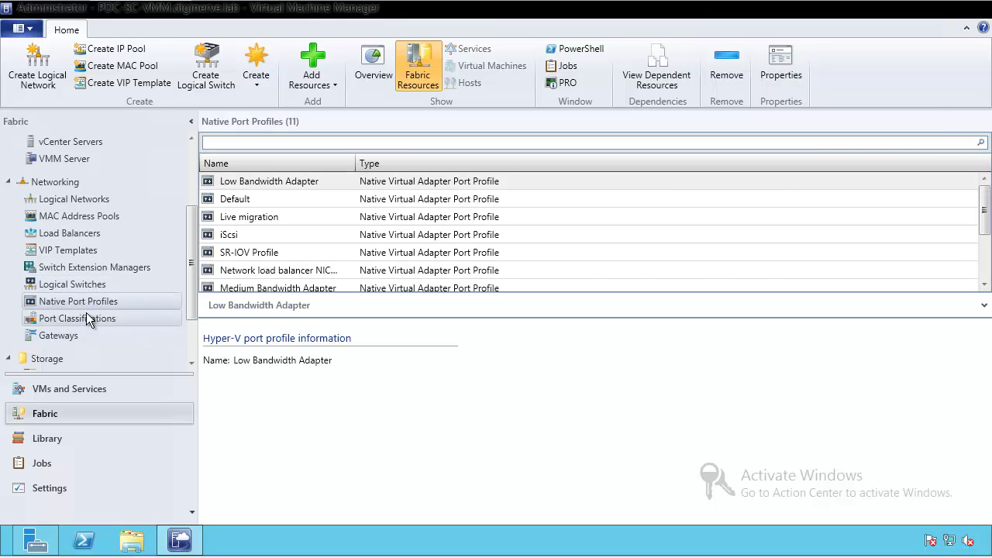
click(86, 315)
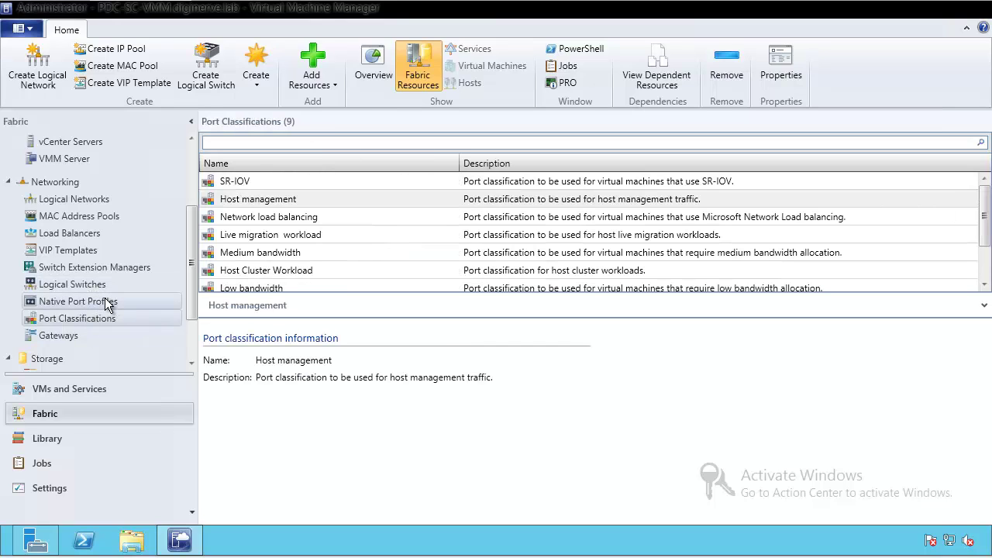
double_click(258, 200)
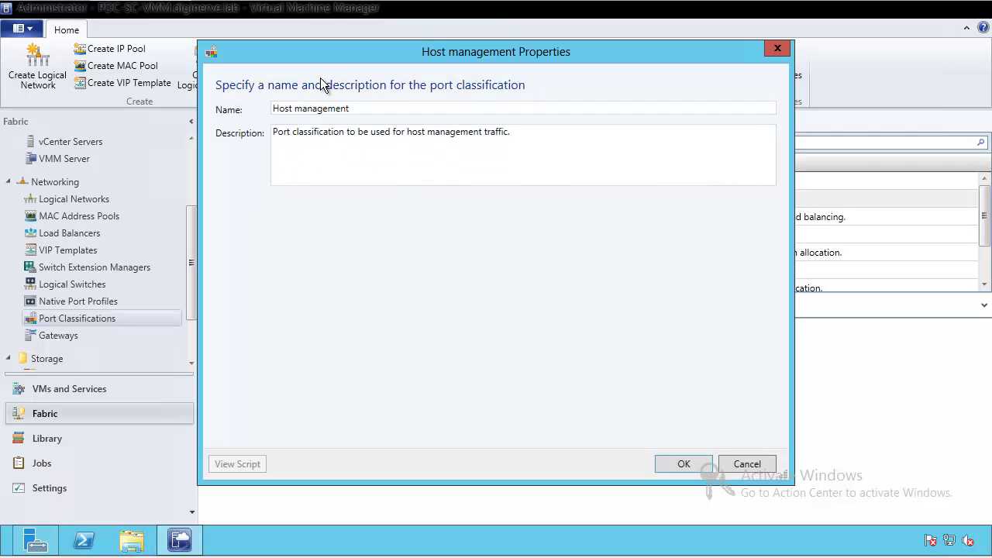
click(750, 464)
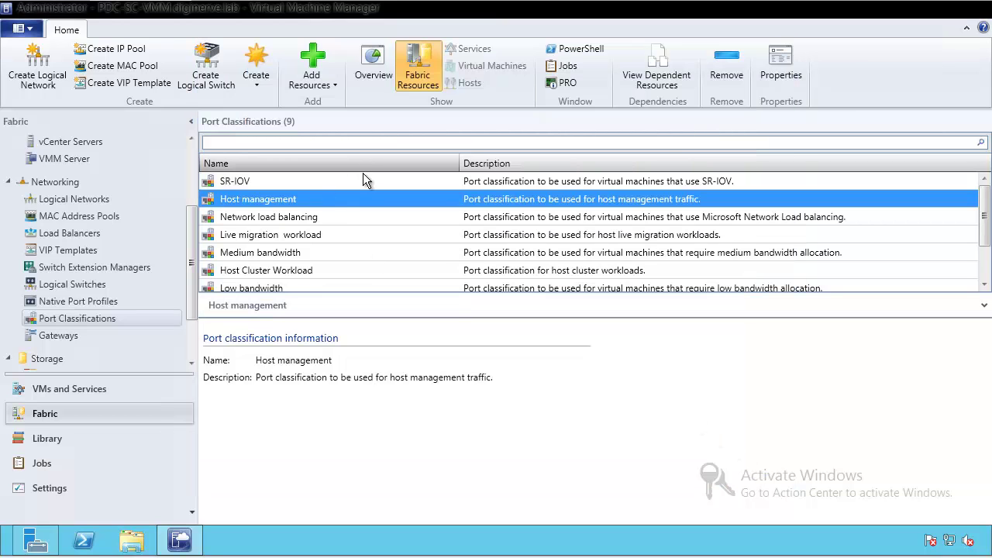
click(68, 285)
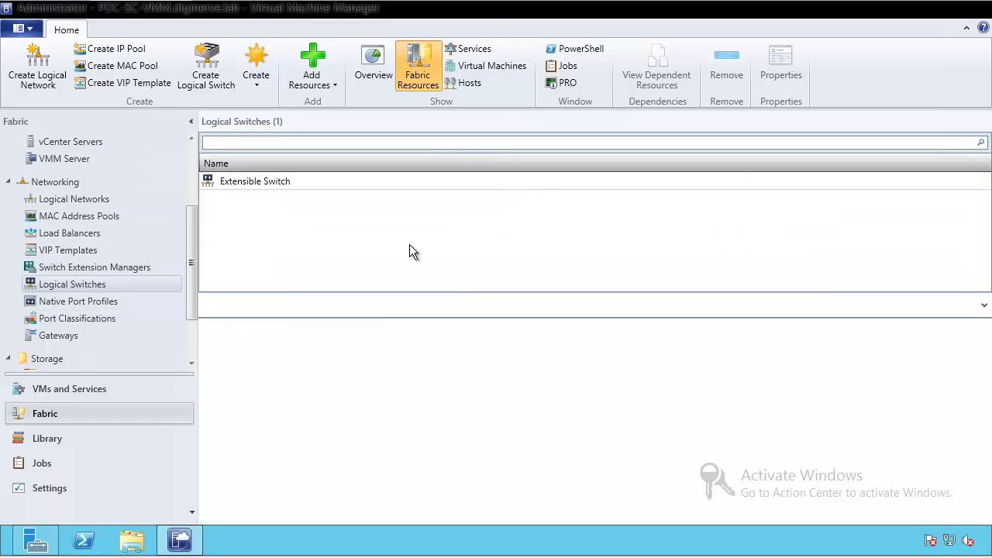
click(476, 85)
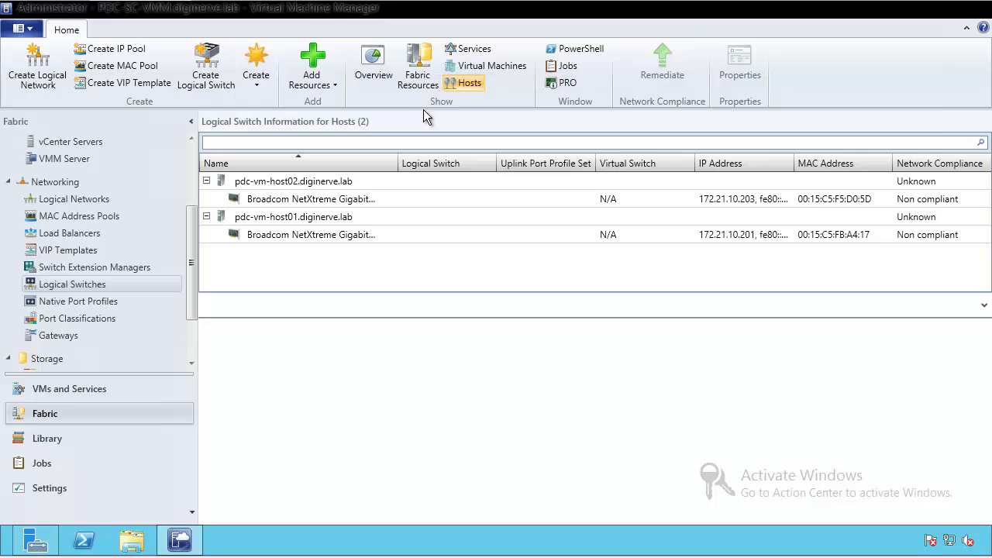
click(283, 184)
click(285, 217)
click(302, 199)
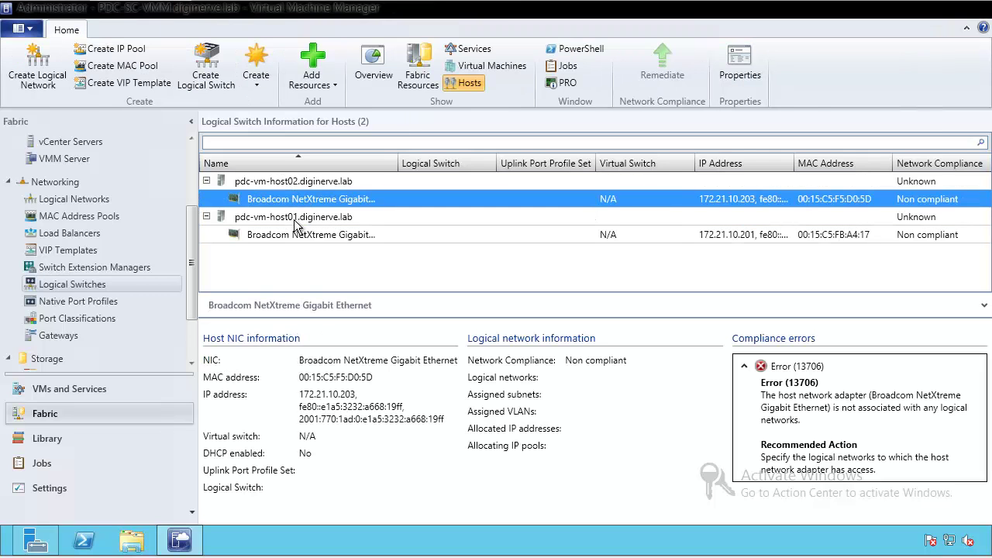
click(288, 235)
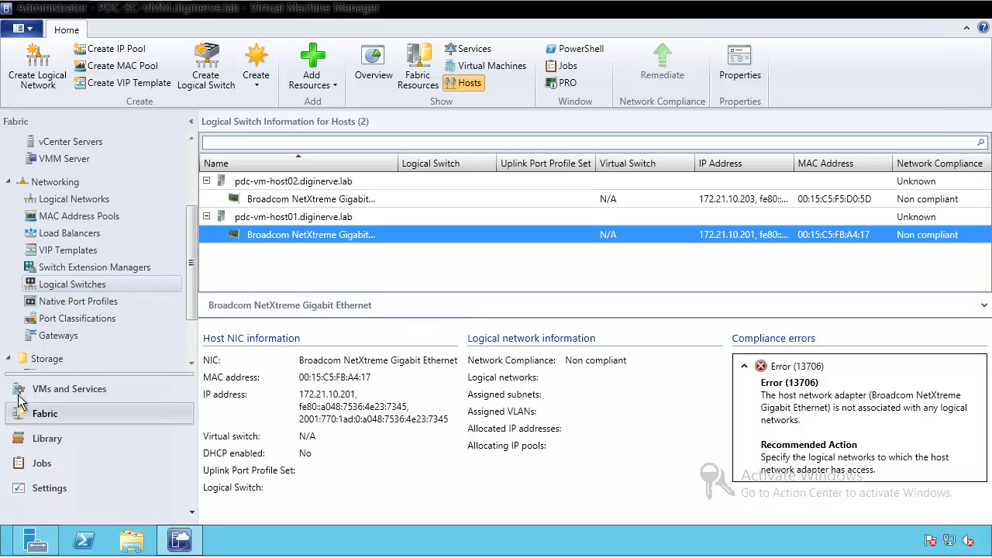
Step: Start a new VM network named Management Network on the Fabric logical network and continue to its isolation settings
click(55, 387)
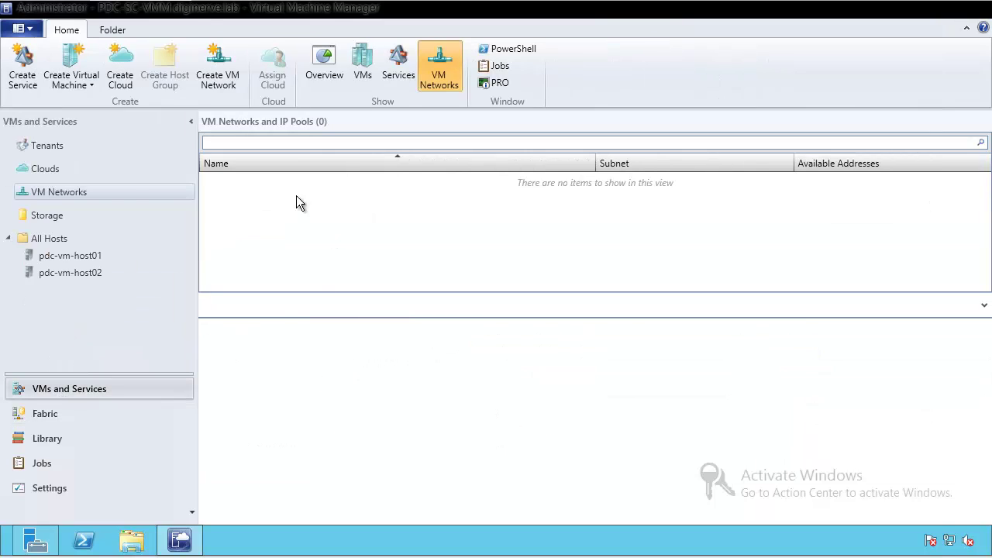
right_click(69, 191)
click(128, 200)
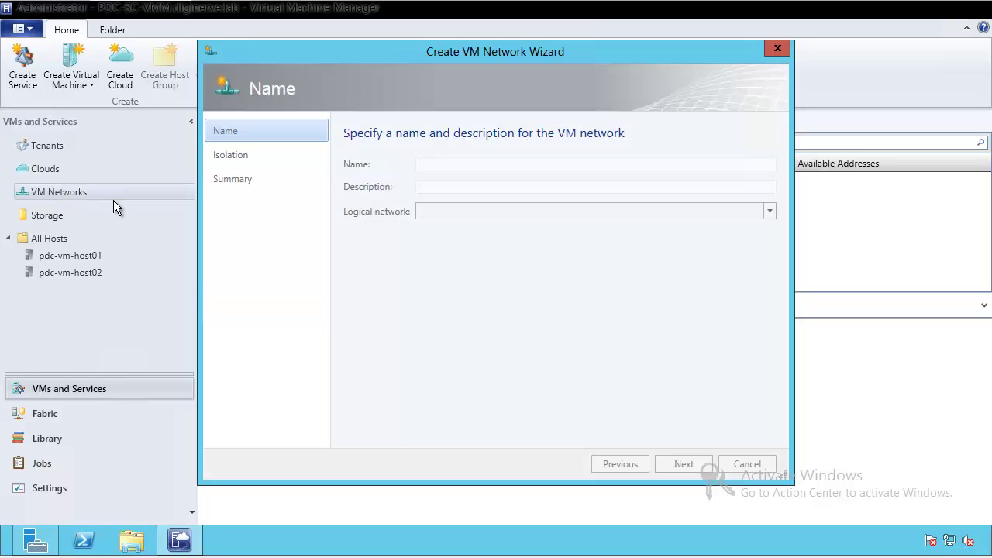
click(466, 210)
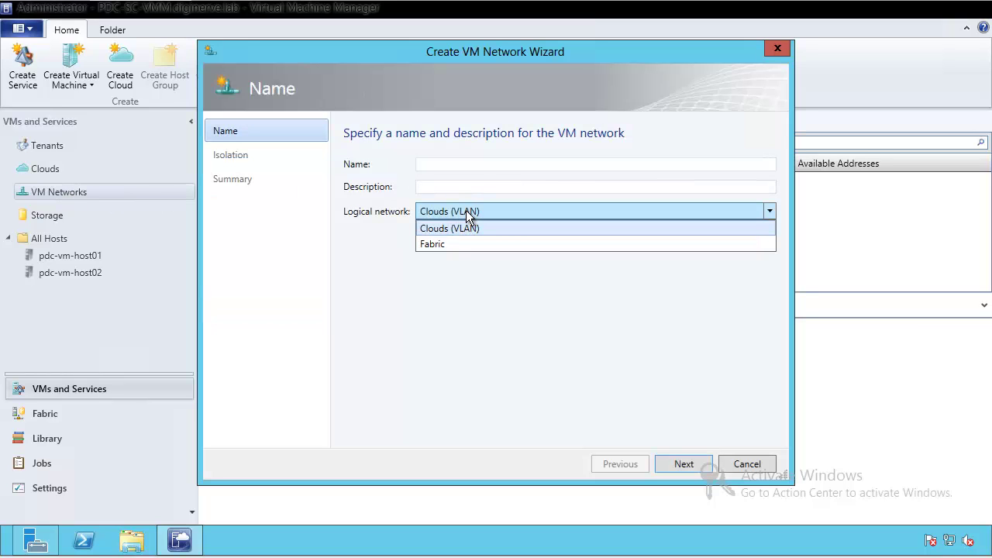
click(440, 243)
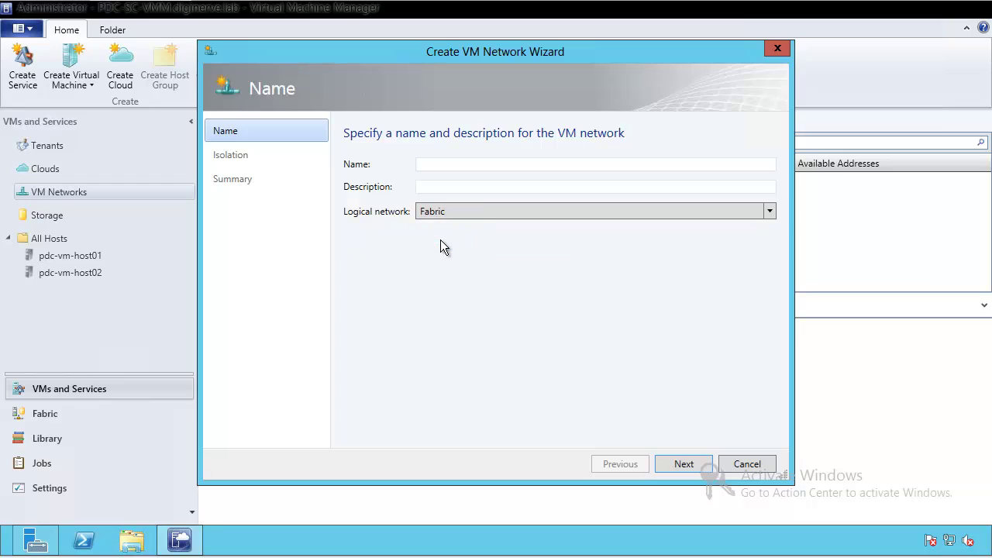
click(430, 164)
text(Mana)
text(ementNe)
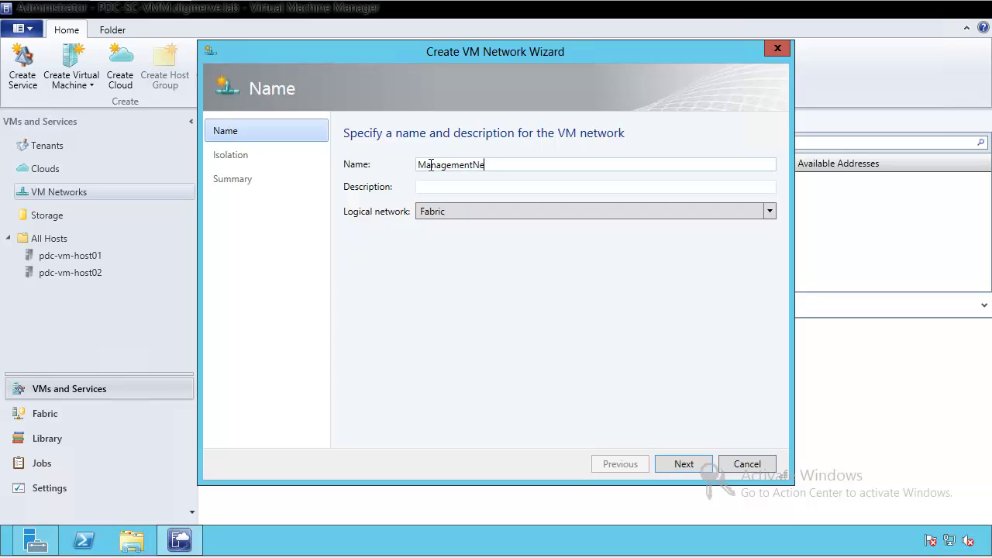
key(BackSpace)
key(BackSpace)
text(Network)
click(686, 464)
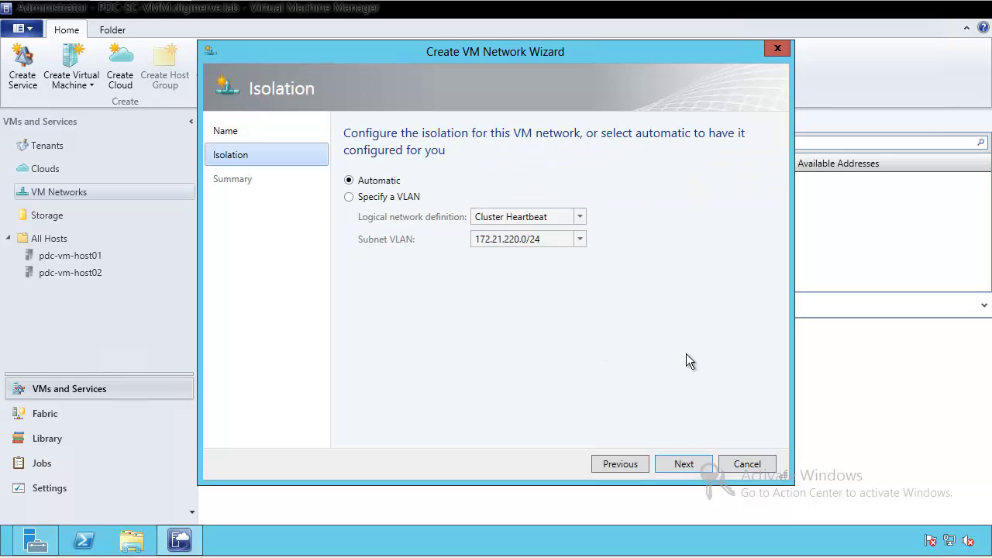
Step: Specify a VLAN through a logical network definition for Management Network, finish creating it, and dismiss the Jobs window
click(392, 199)
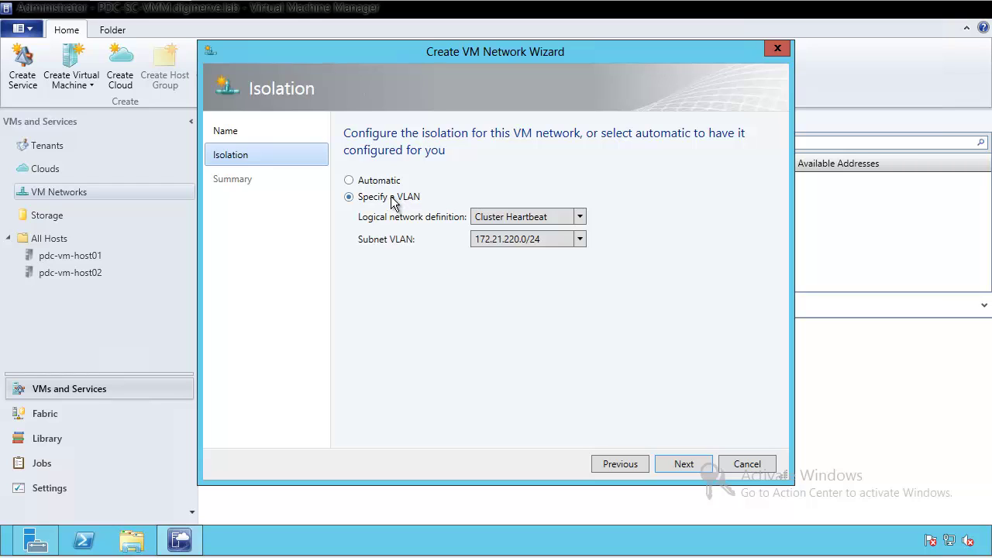
click(527, 219)
click(516, 248)
click(675, 463)
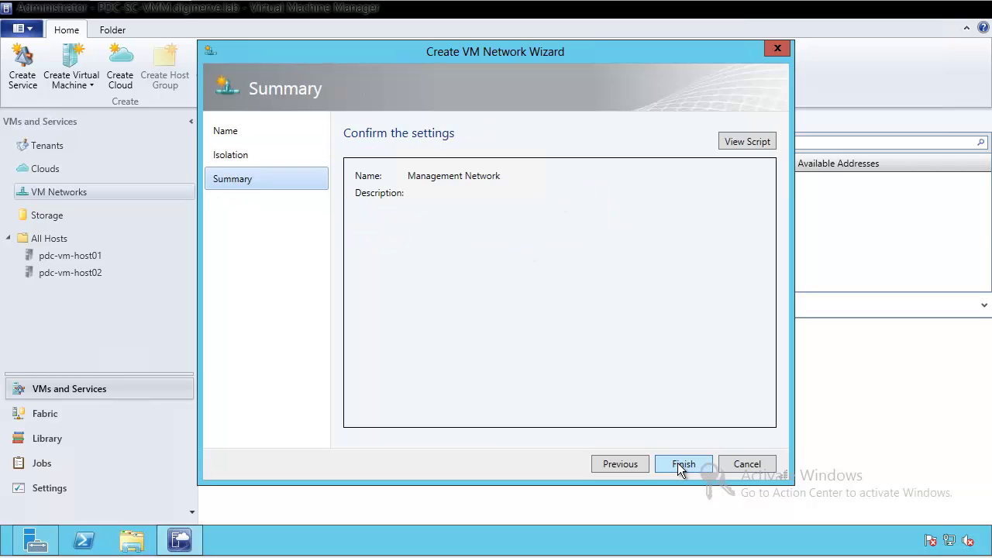
click(678, 463)
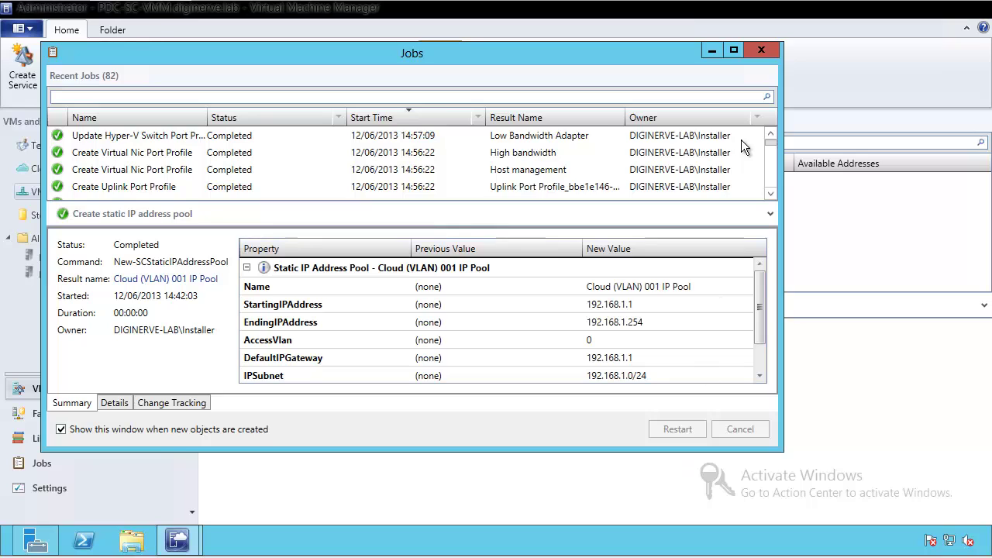
click(756, 51)
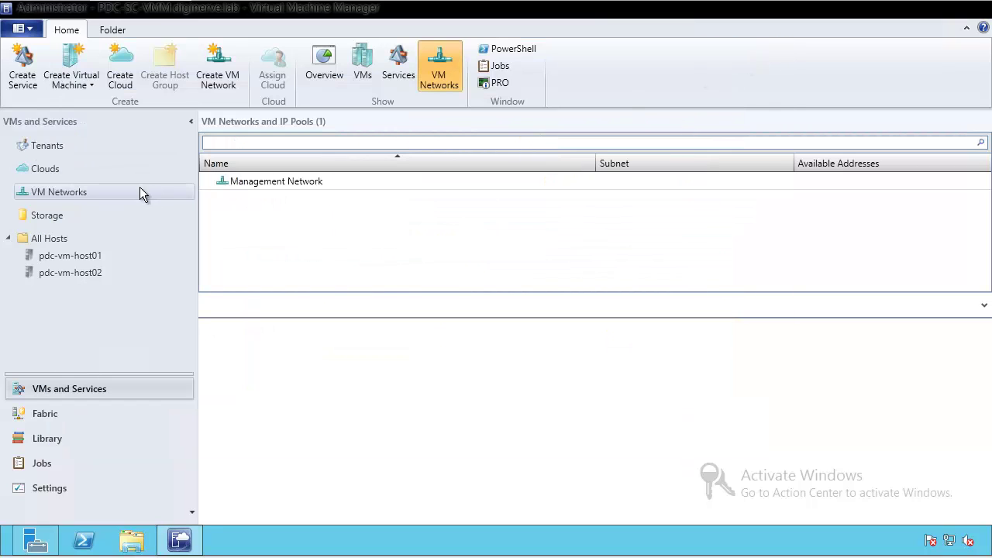
Step: Start a new VM network named Cloud (VLAN) 001 on the Clouds (VLAN) logical network and continue to its isolation settings
right_click(64, 192)
click(103, 196)
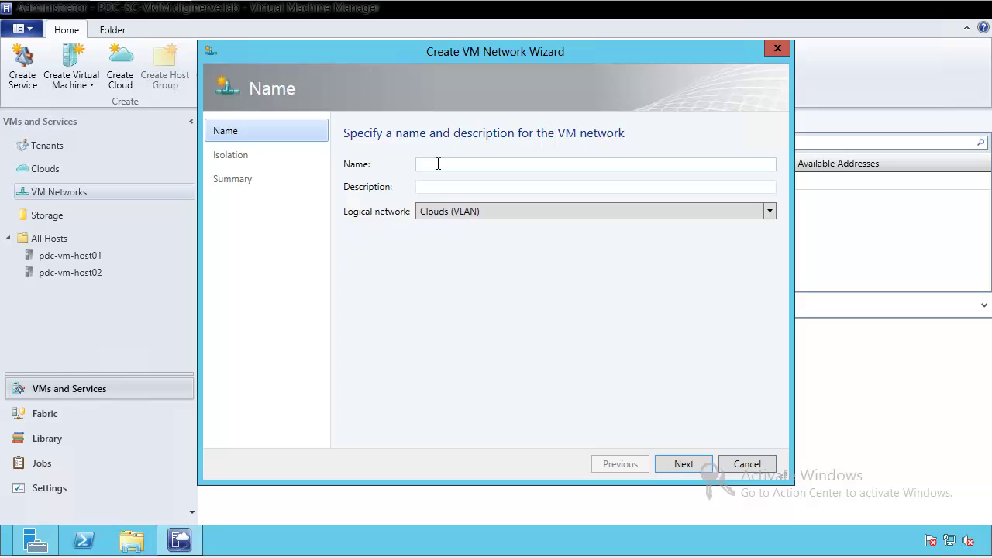
text(Cloud (VLAN) 001)
click(676, 465)
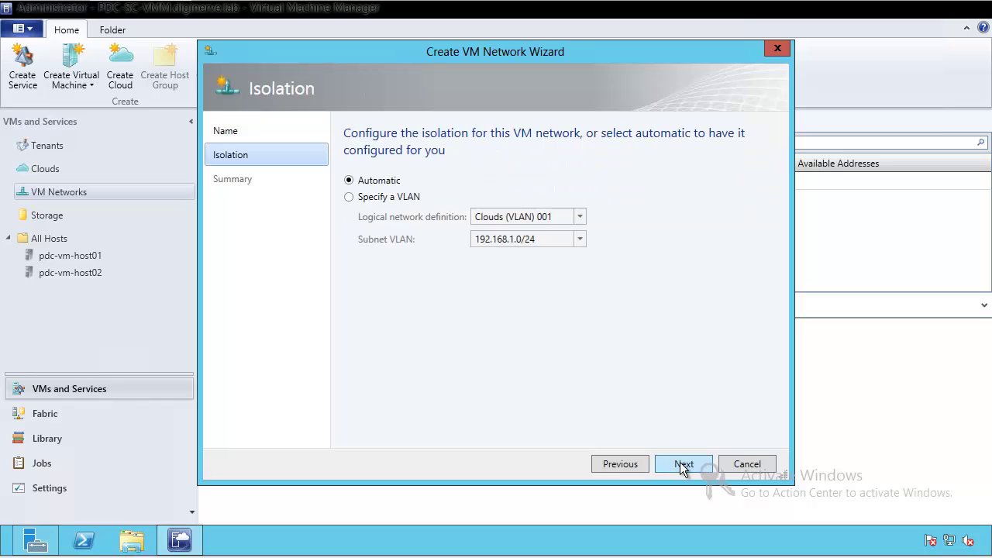
Step: Specify the Clouds (VLAN) 001 definition with subnet 192.168.1.0/24 as the VLAN, finish creating the VM network, and dismiss the Jobs window
click(399, 199)
click(539, 220)
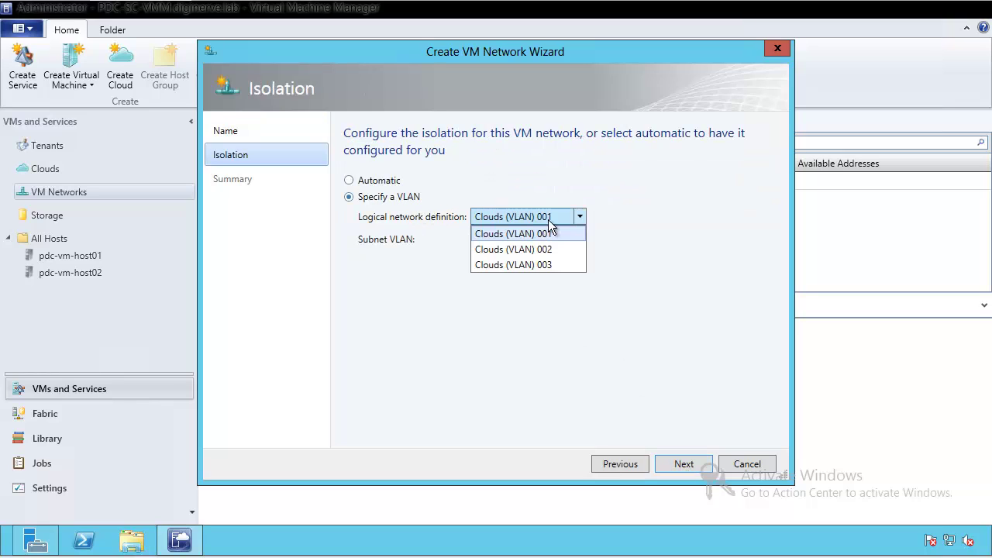
click(639, 260)
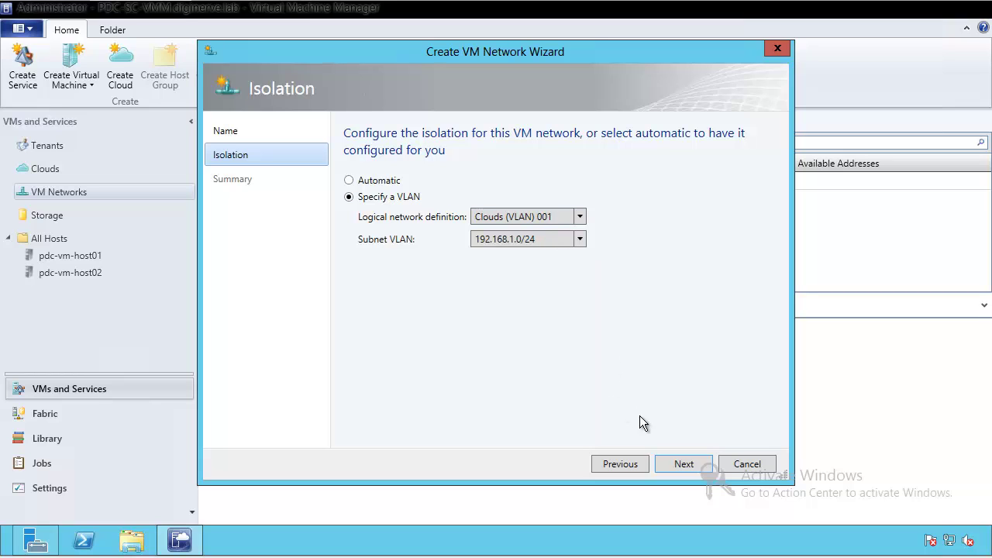
click(674, 464)
click(681, 463)
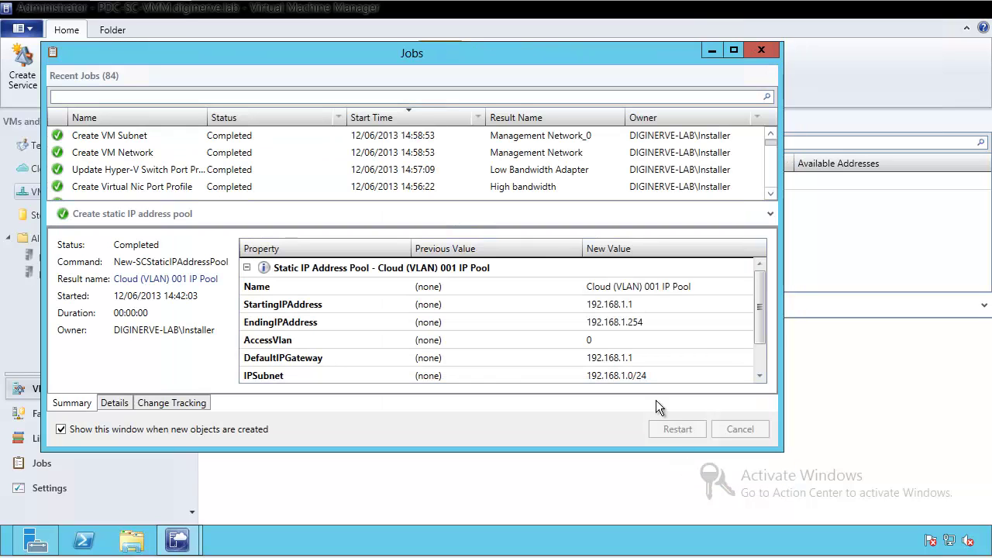
click(763, 52)
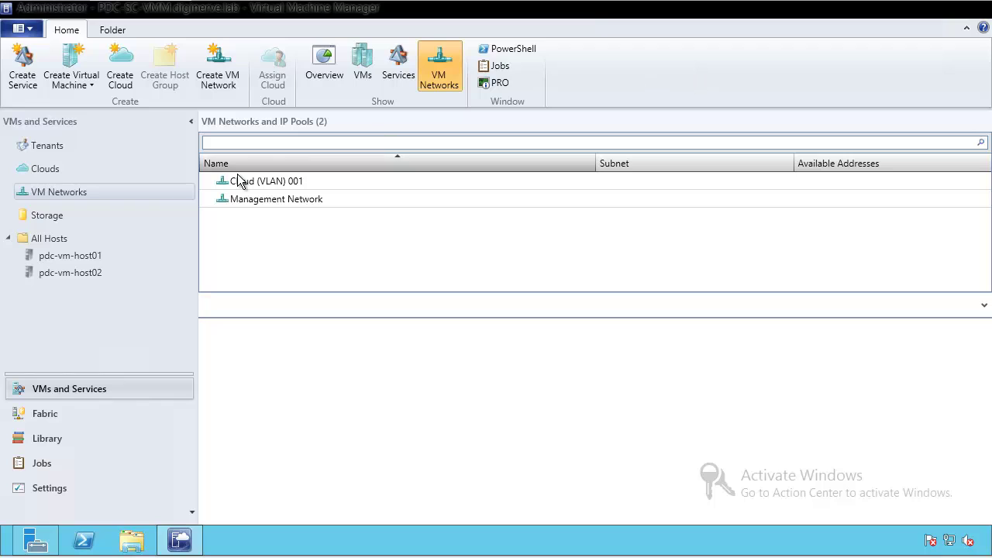
Step: Start a new VM network named Cloud (VLAN) 002 on the Clouds (VLAN) logical network and continue to its isolation settings
right_click(62, 190)
click(124, 200)
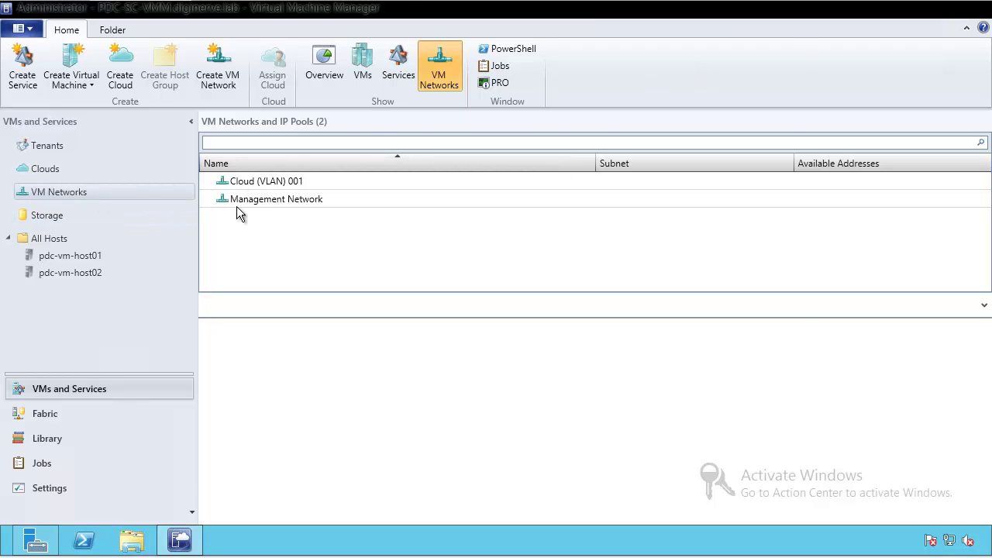
text(Clo)
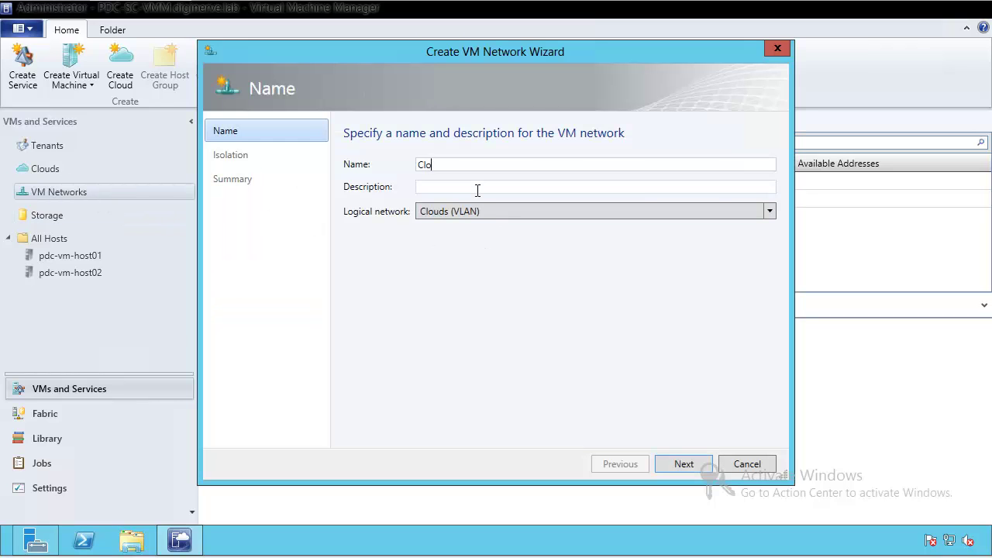
text(uld)
key(BackSpace)
key(BackSpace)
text(d (VLAN) 002)
click(682, 461)
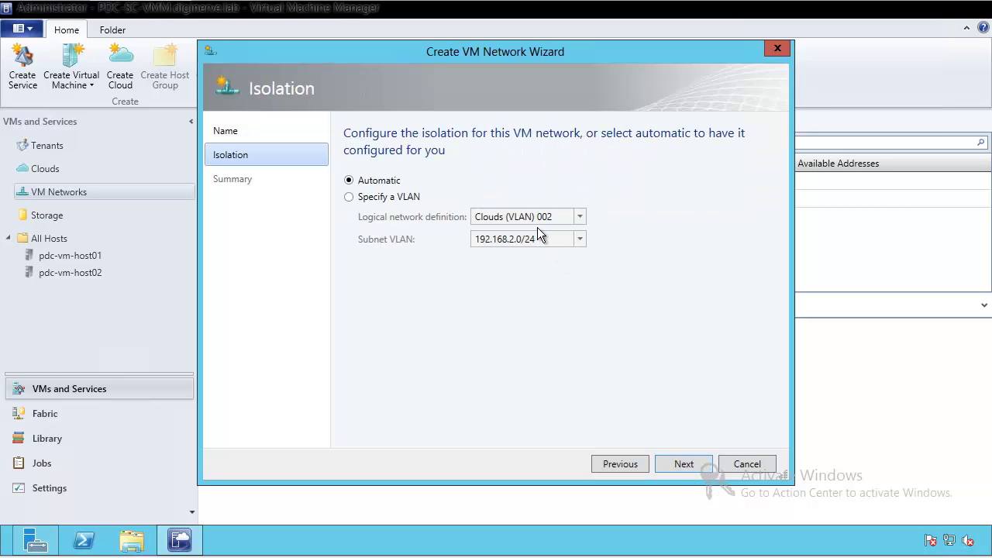
Step: Specify the Clouds (VLAN) 002 definition with subnet 192.168.2.0/24 as the VLAN, finish creating the VM network, and dismiss the Jobs window
click(397, 197)
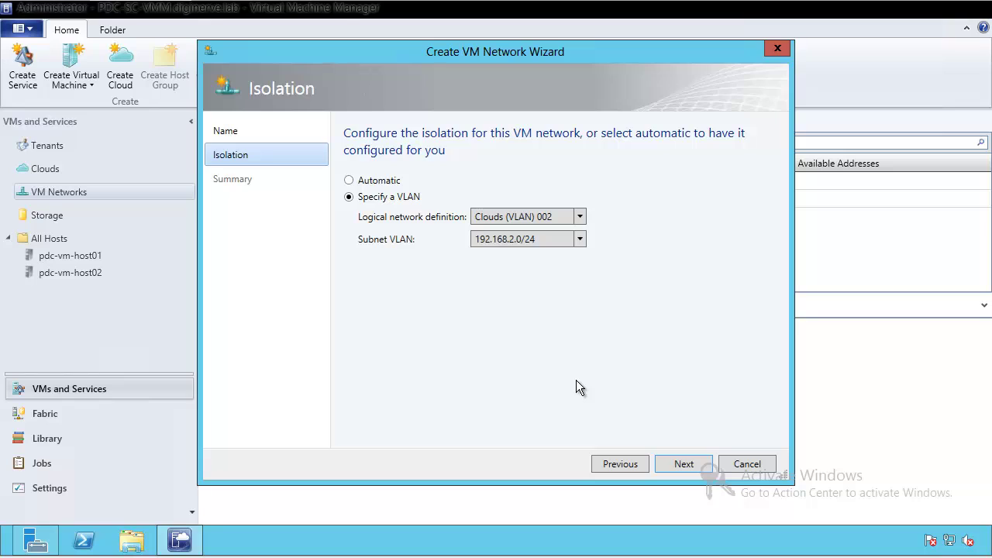
click(681, 466)
click(681, 465)
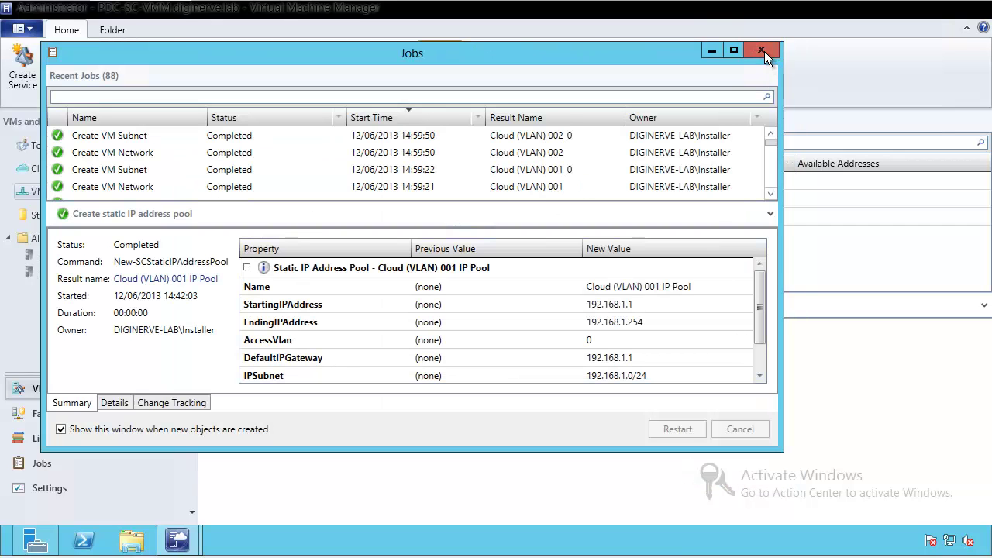
click(764, 51)
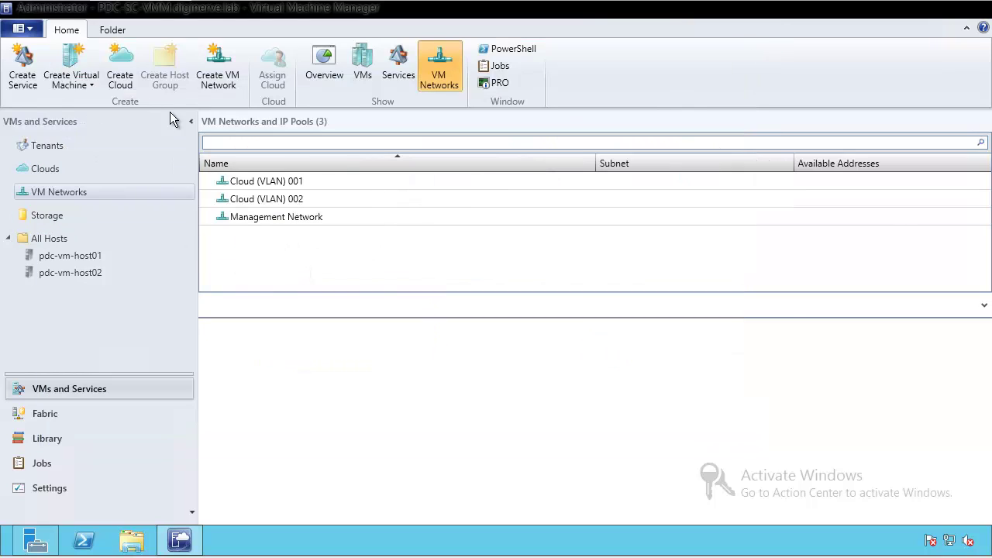
Step: Open the properties of host pdc-vm-host01 from the Fabric logical switch view and add a new logical switch to its virtual switches
click(55, 415)
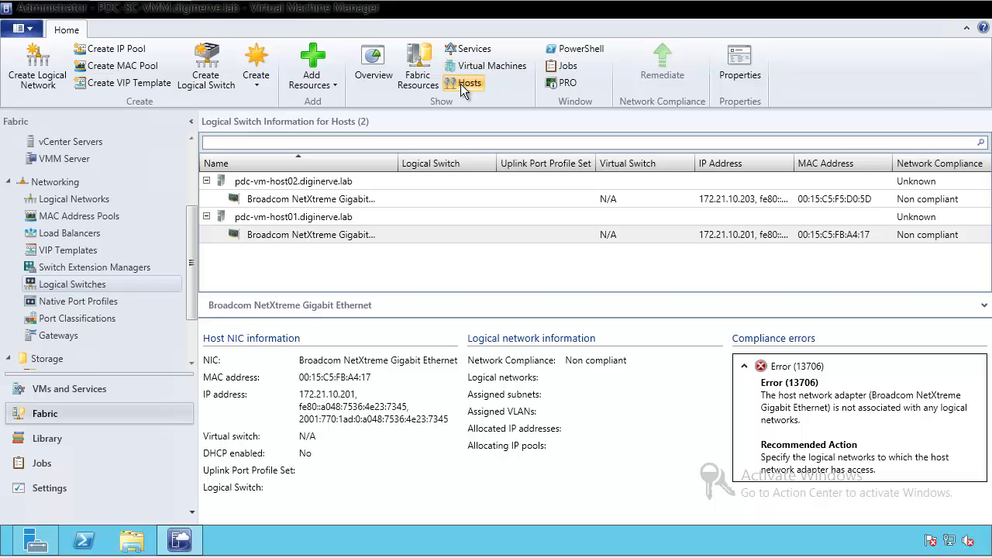
right_click(301, 233)
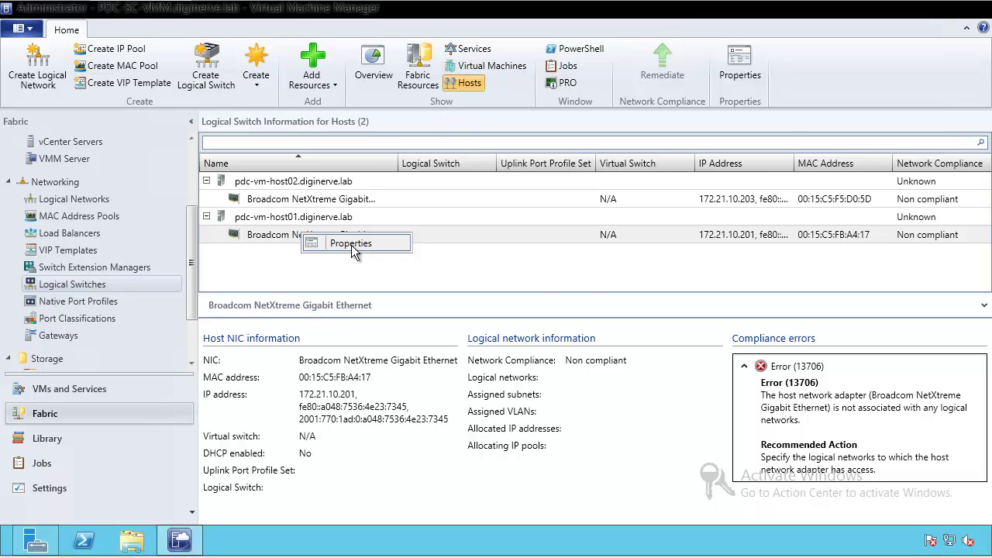
click(351, 243)
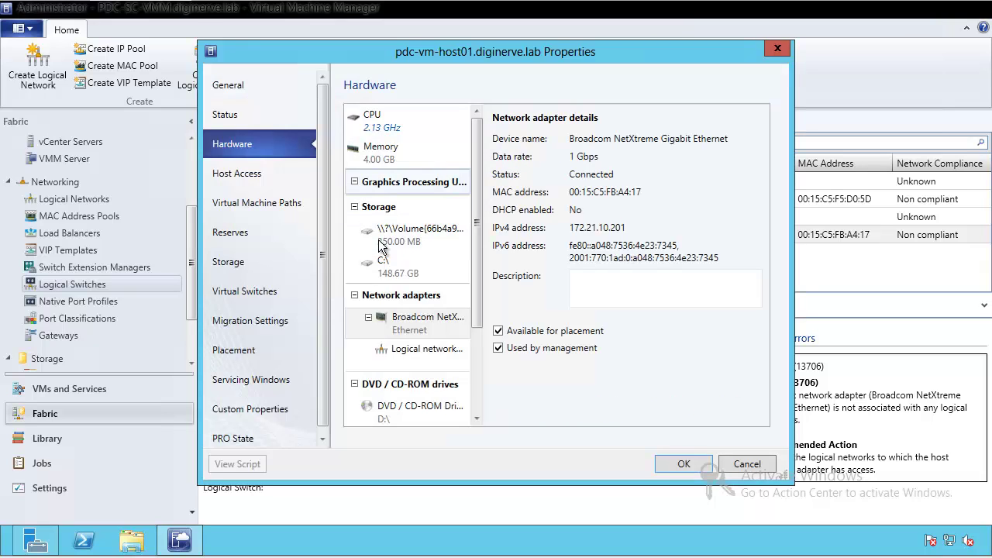
click(246, 293)
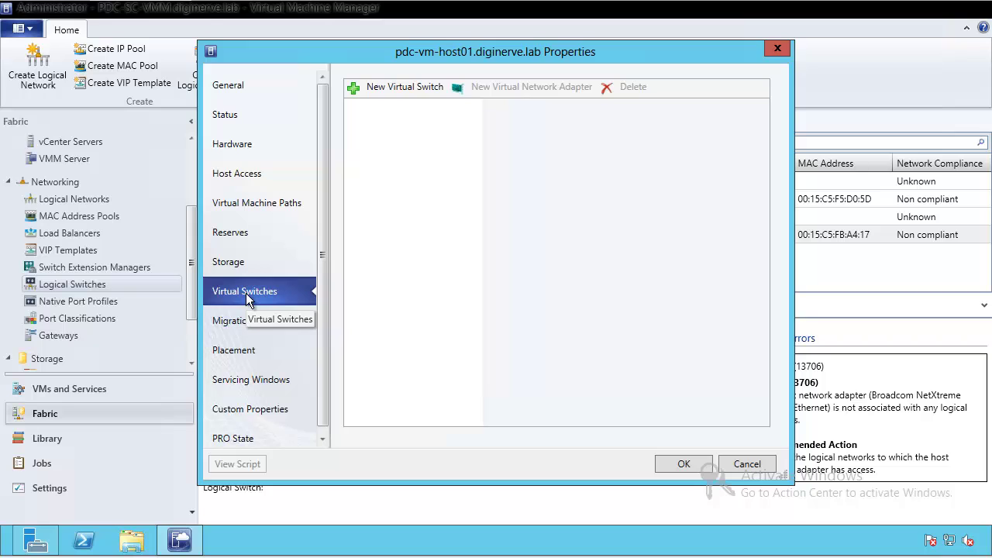
click(388, 87)
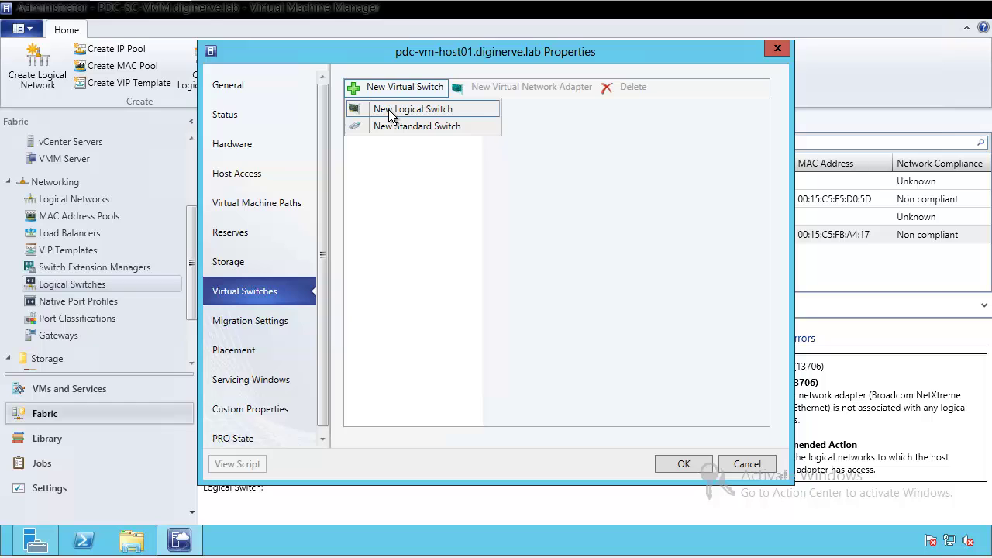
click(392, 112)
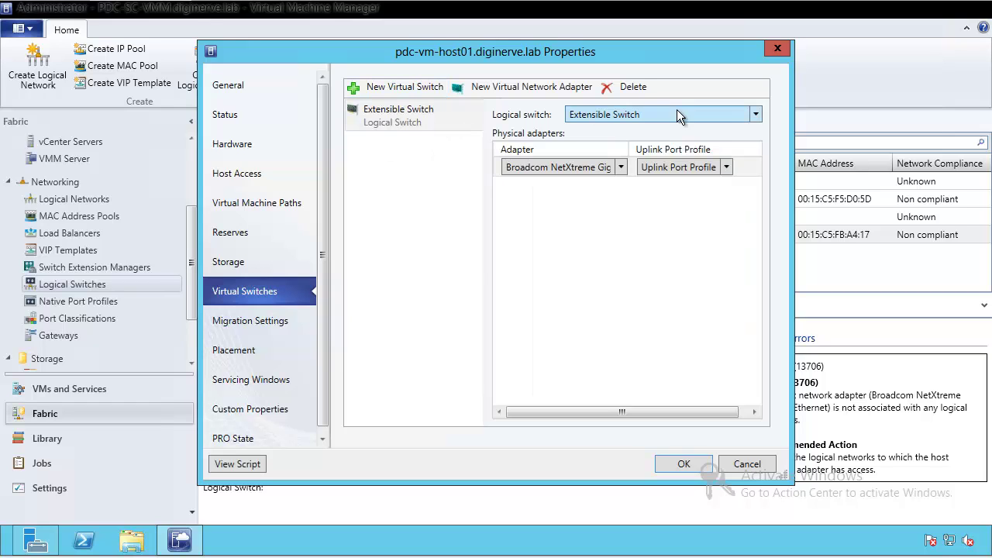
Step: Review the logical switch, physical adapter and uplink port profile choices for the host's new Extensible Switch
click(621, 116)
click(533, 119)
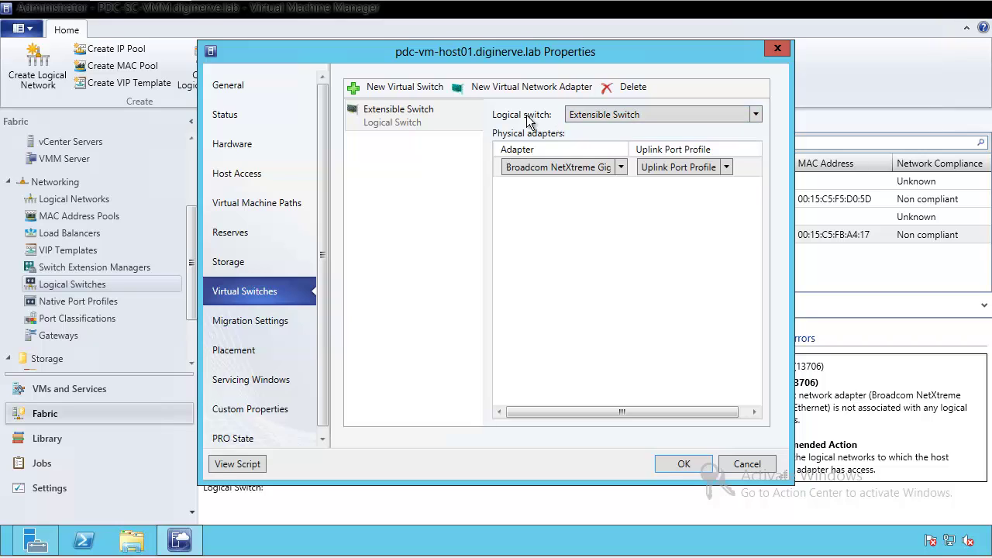
click(568, 166)
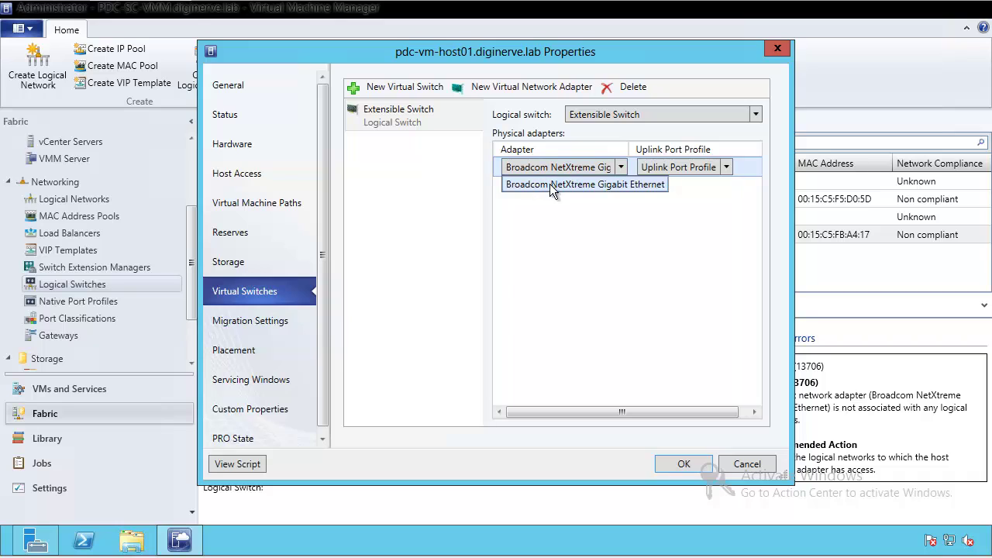
click(695, 200)
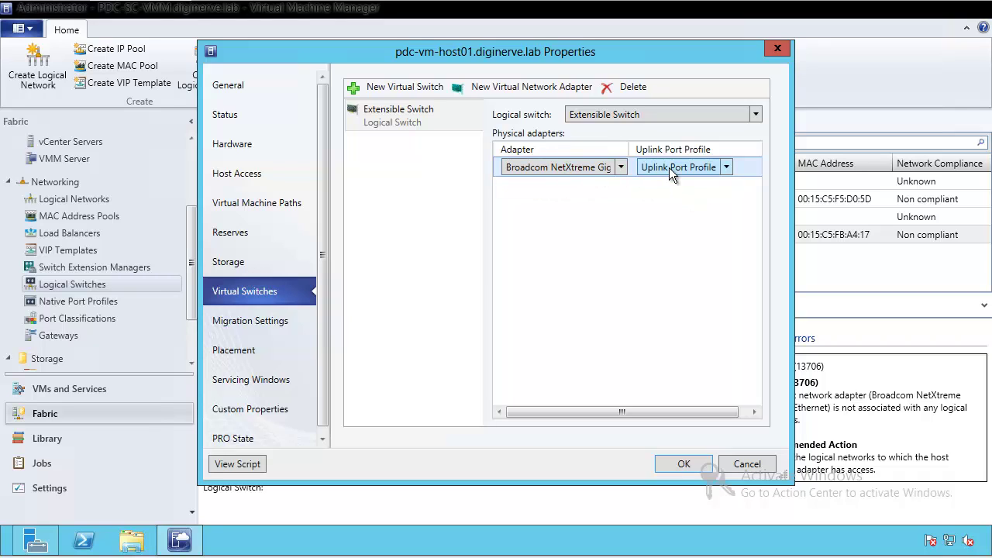
click(620, 168)
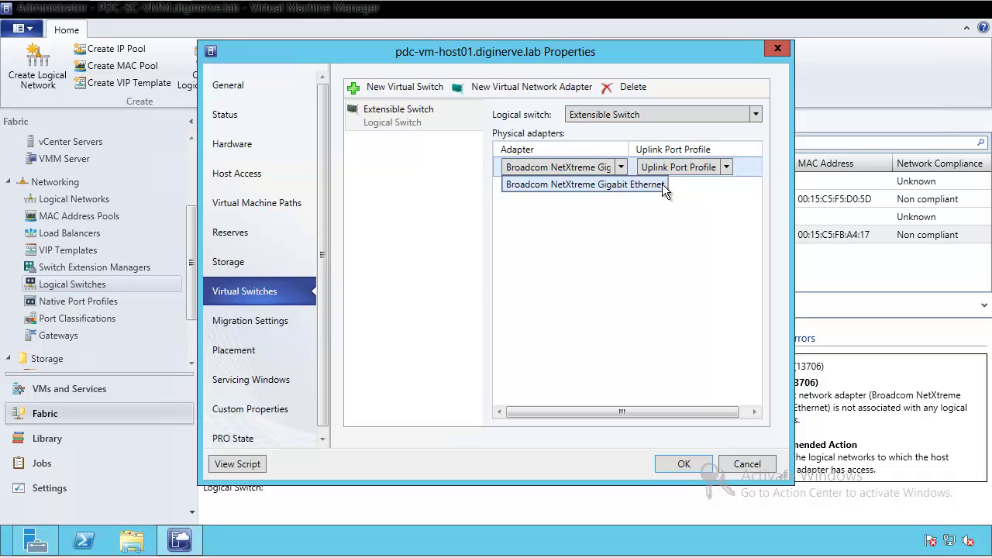
click(689, 171)
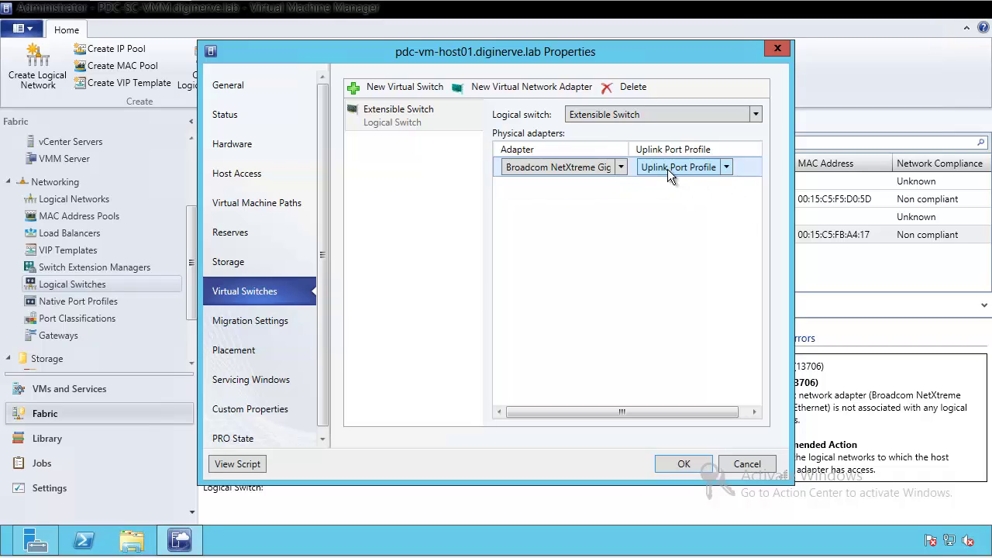
click(668, 169)
click(692, 166)
Step: Add a virtual network adapter named Management vNIC to the Extensible Switch and connect it to the Management Network VM network
click(512, 89)
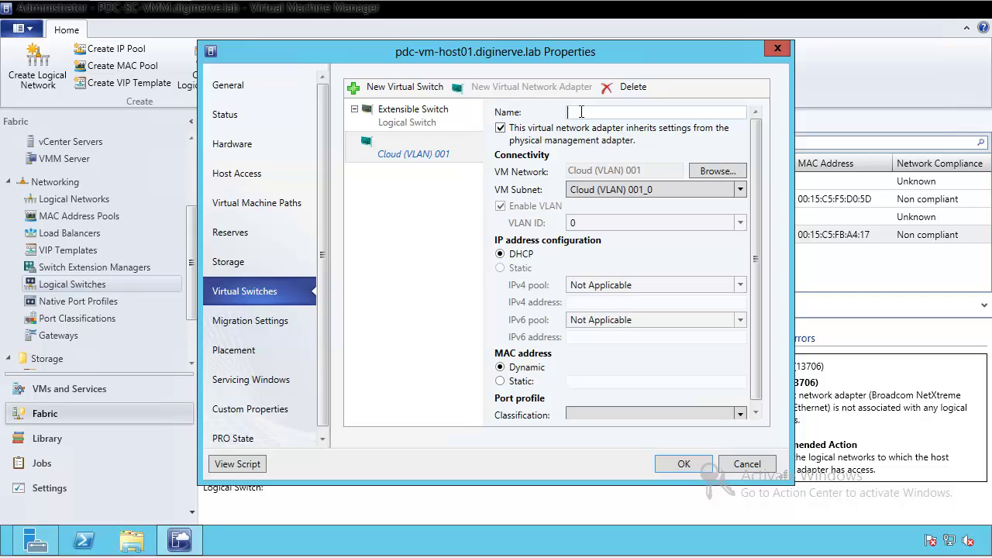
text(Management vNIC)
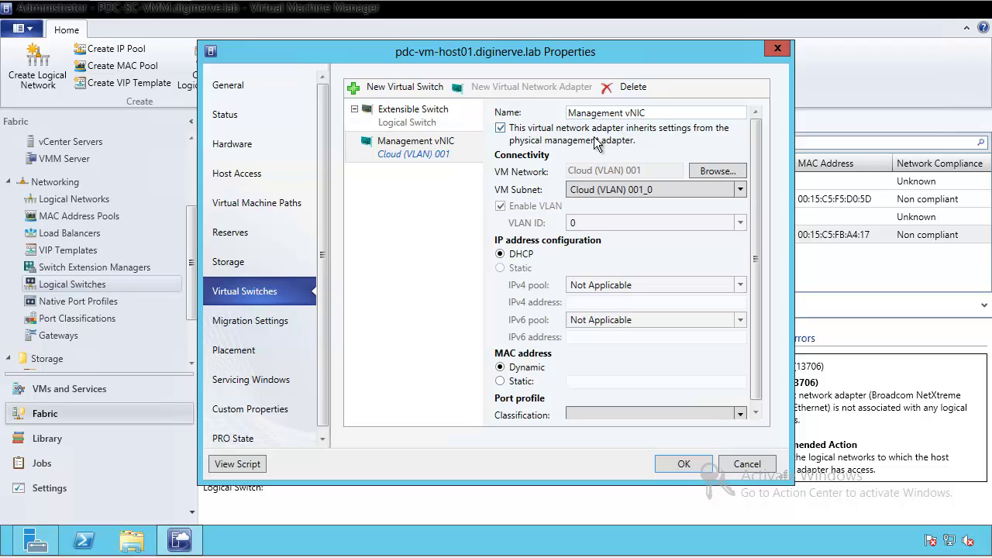
click(715, 172)
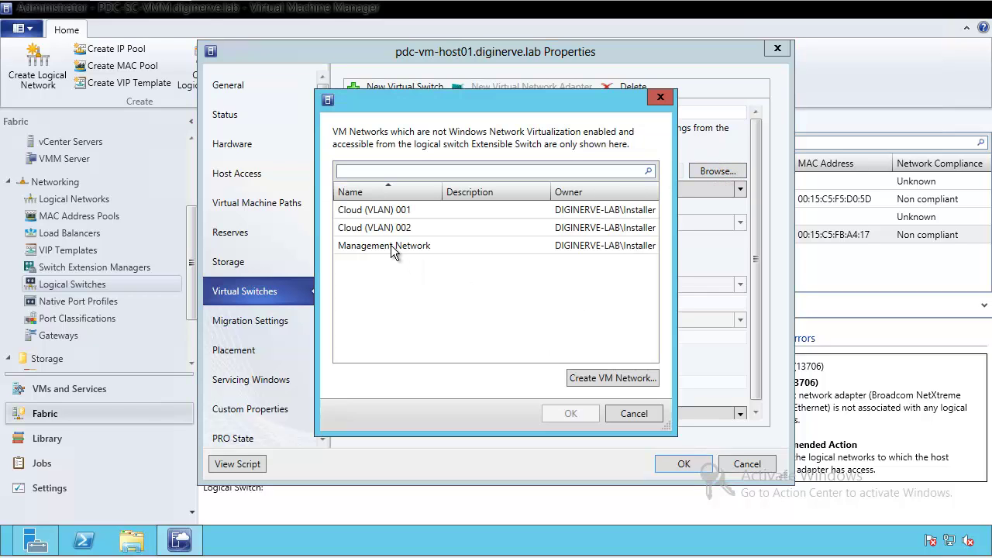
click(391, 245)
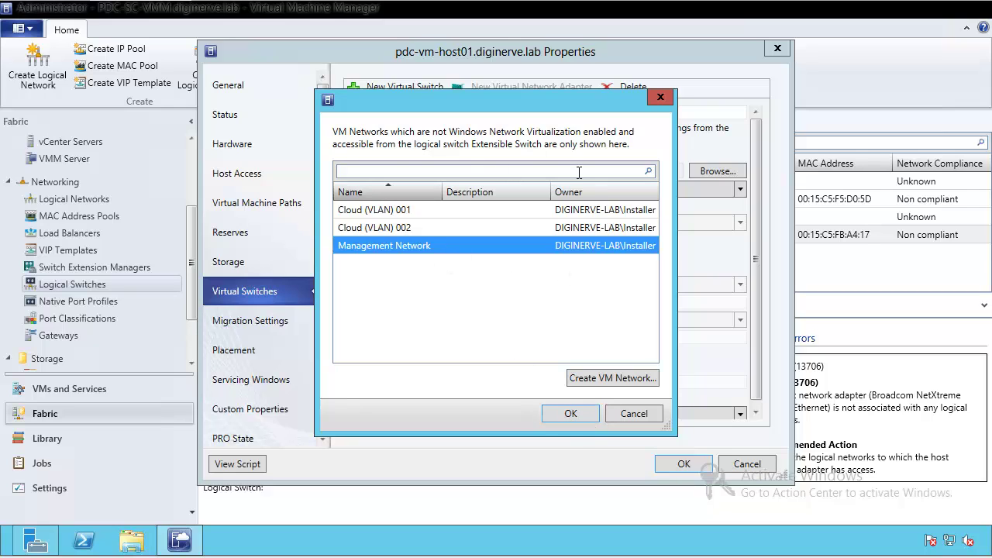
click(571, 417)
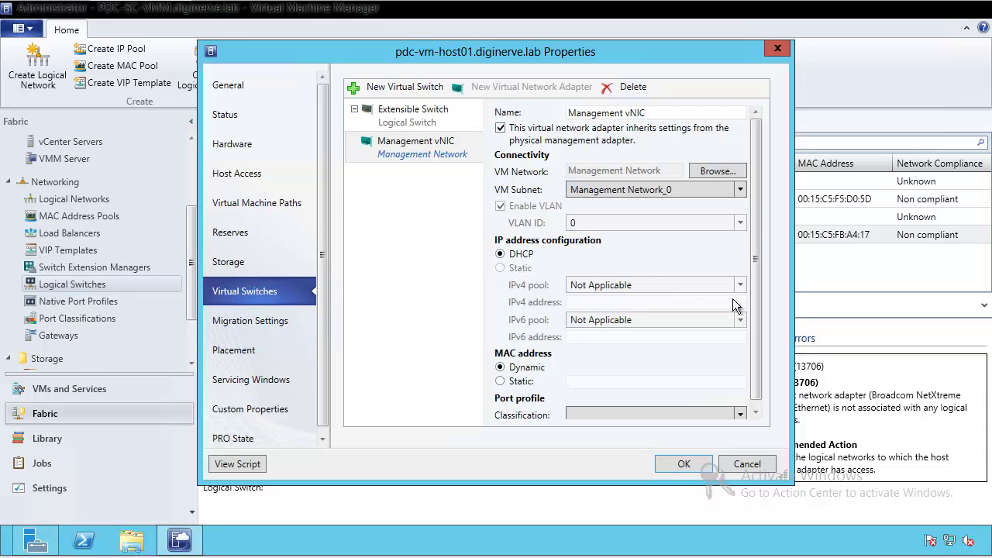
Step: Set Management vNIC's port profile classification to Host management, check its VM subnet choices, and apply the host changes despite possible connectivity loss
scroll(752, 282, down, 1)
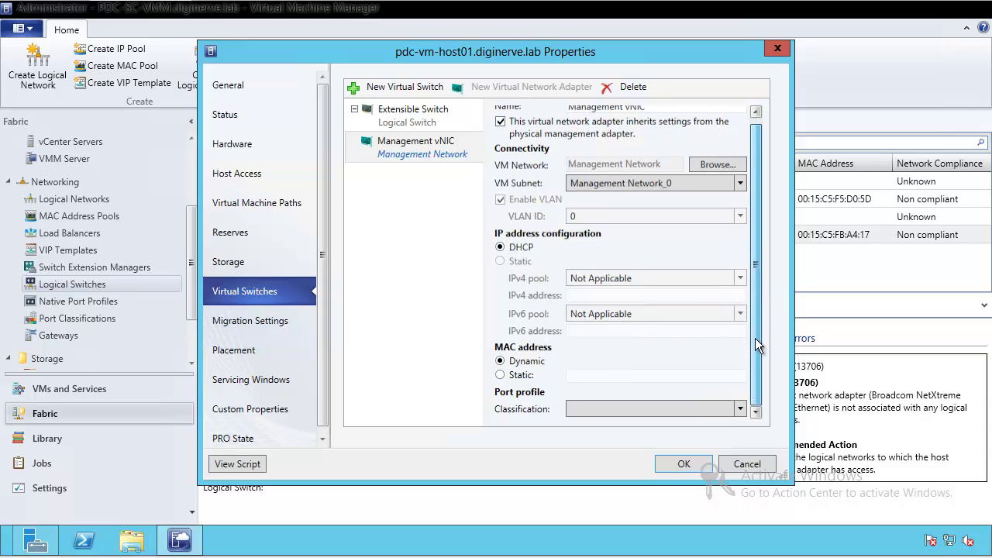
click(617, 408)
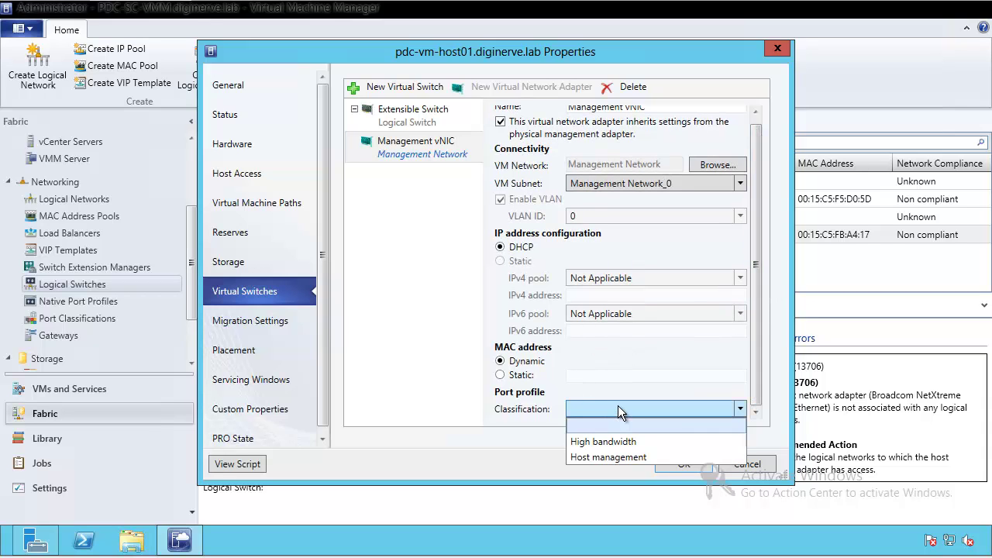
click(612, 457)
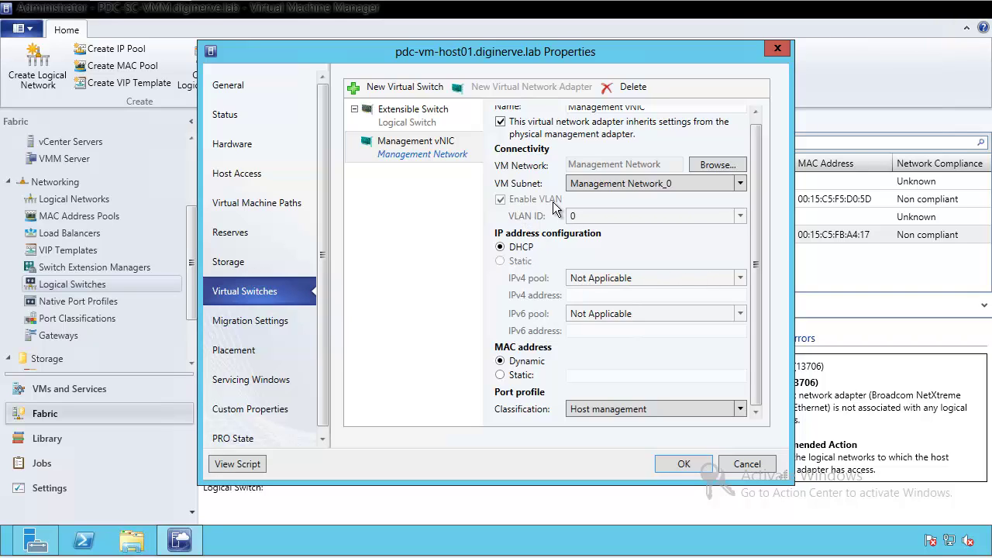
click(647, 183)
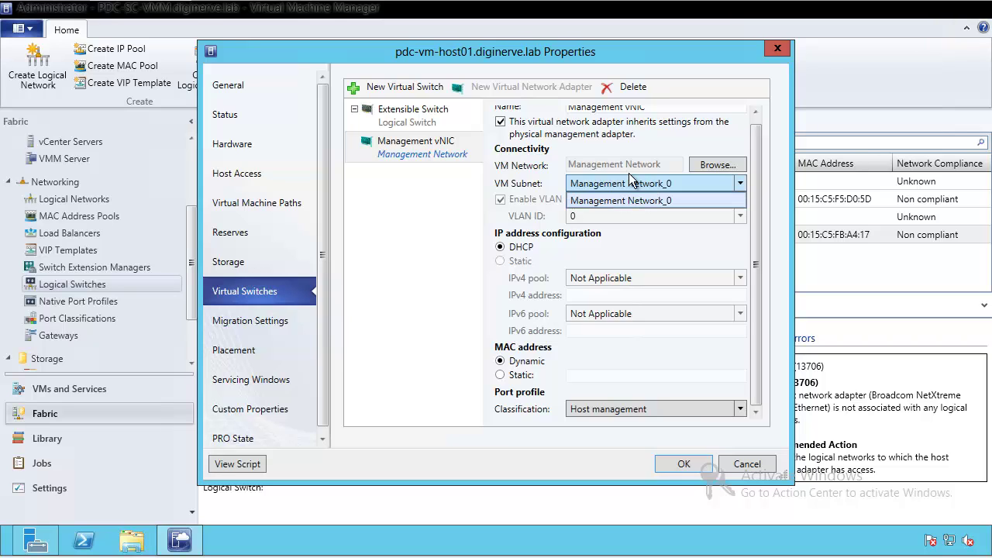
click(540, 175)
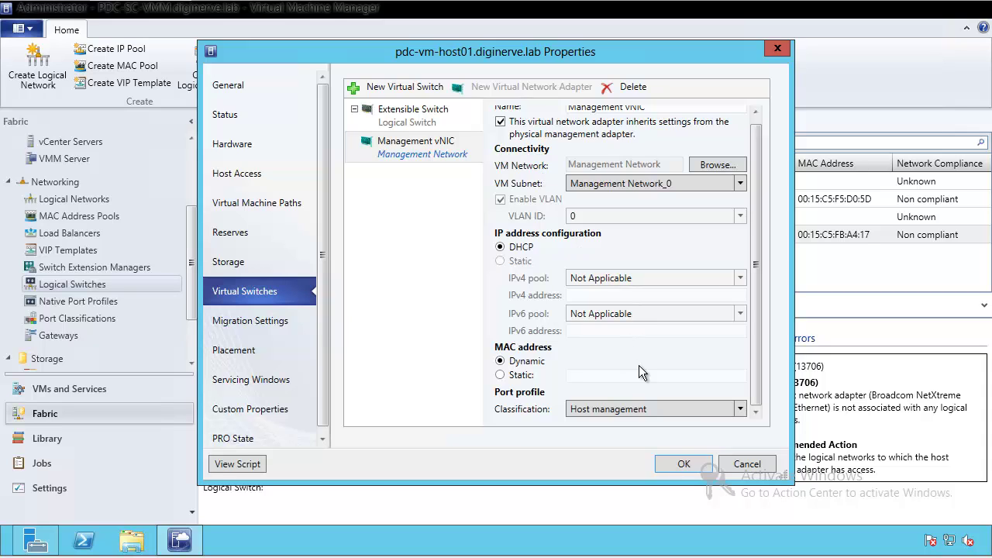
click(680, 463)
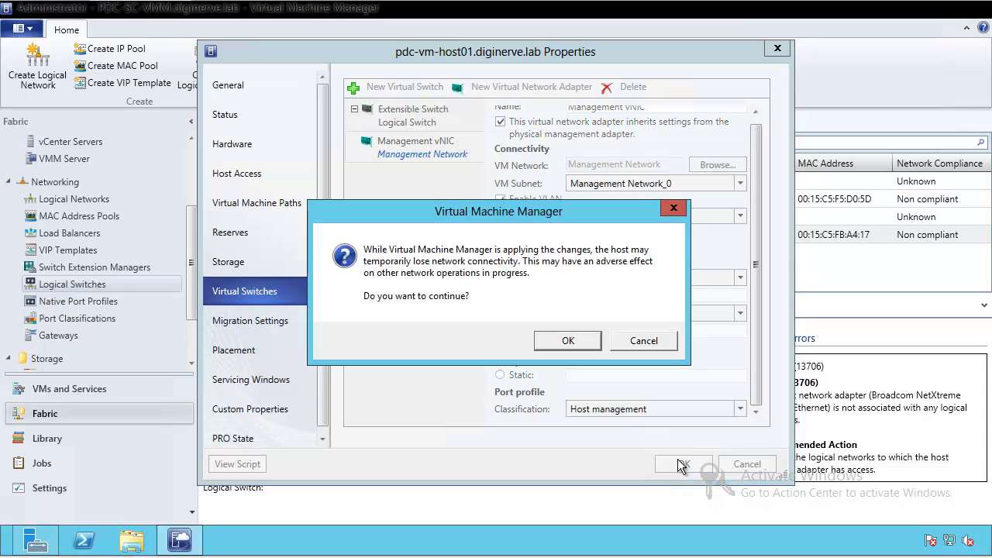
click(568, 342)
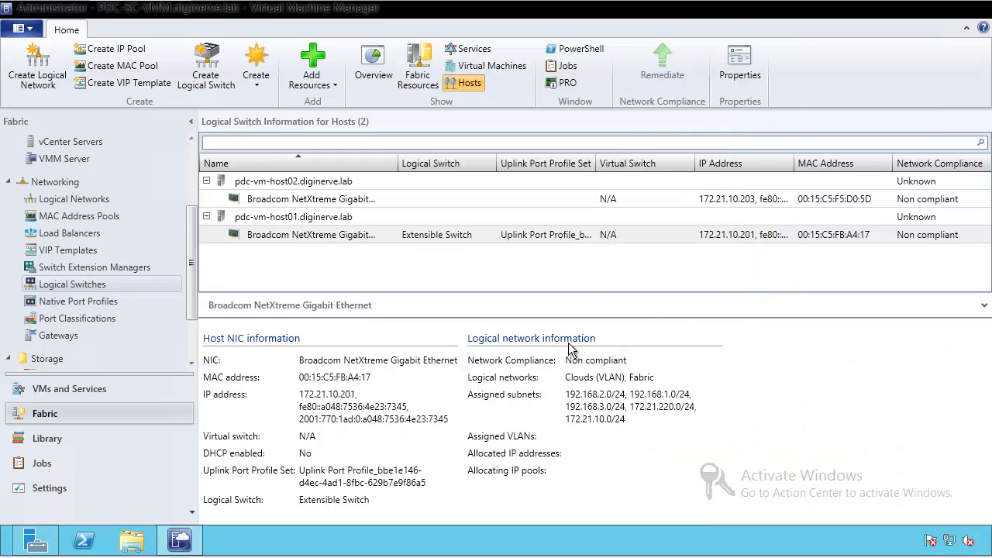
Step: Examine the step details of the pdc-vm-host01 property change job in the job history, including the virtual switch extension installation
click(39, 463)
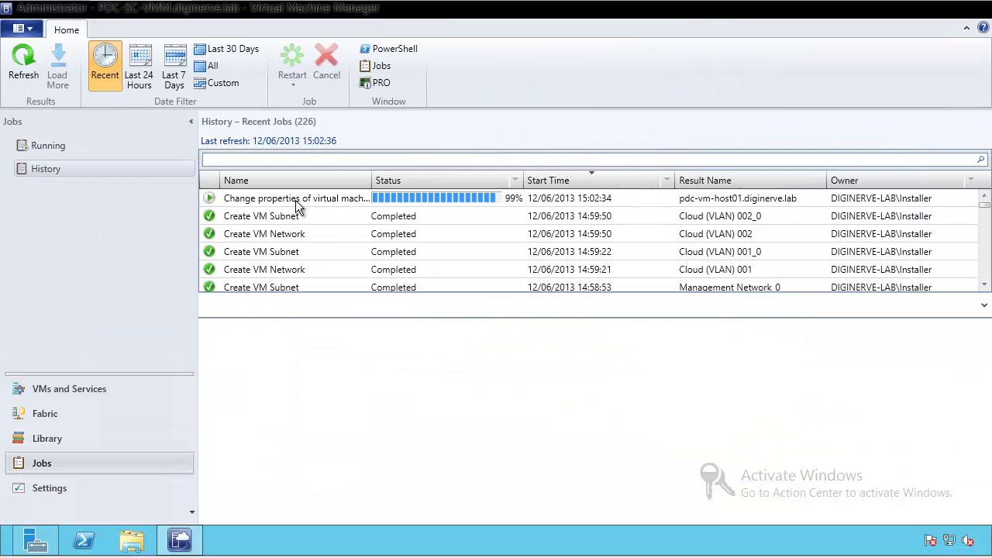
click(295, 203)
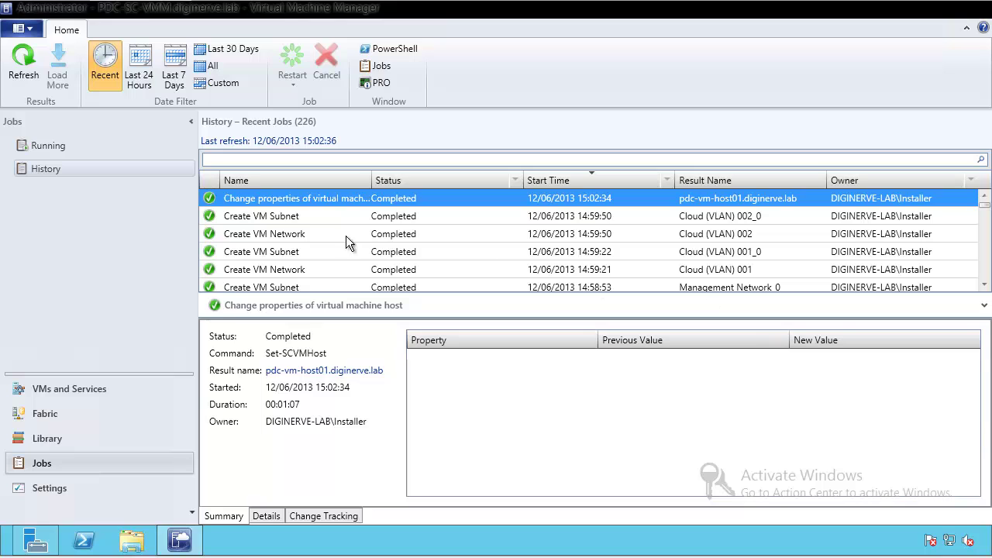
click(283, 268)
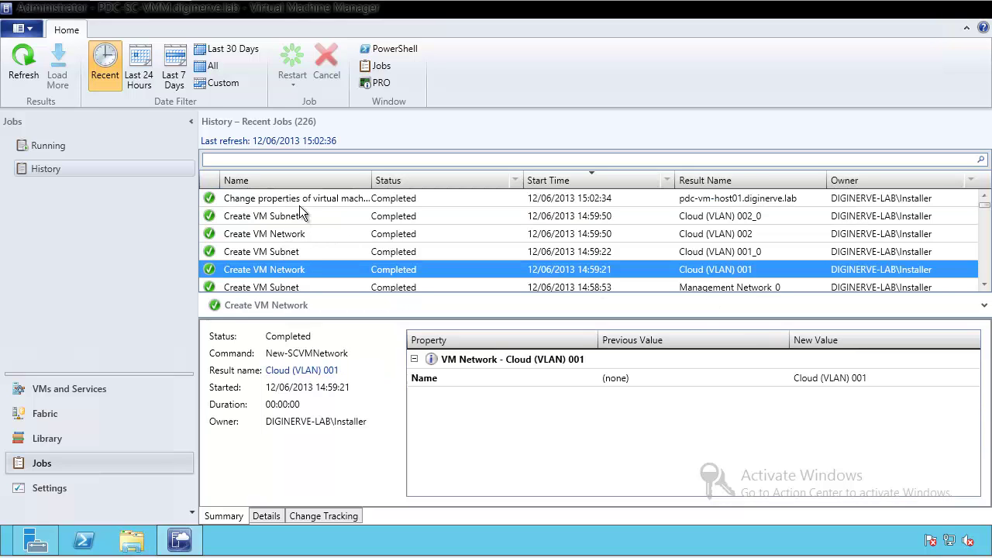
click(300, 201)
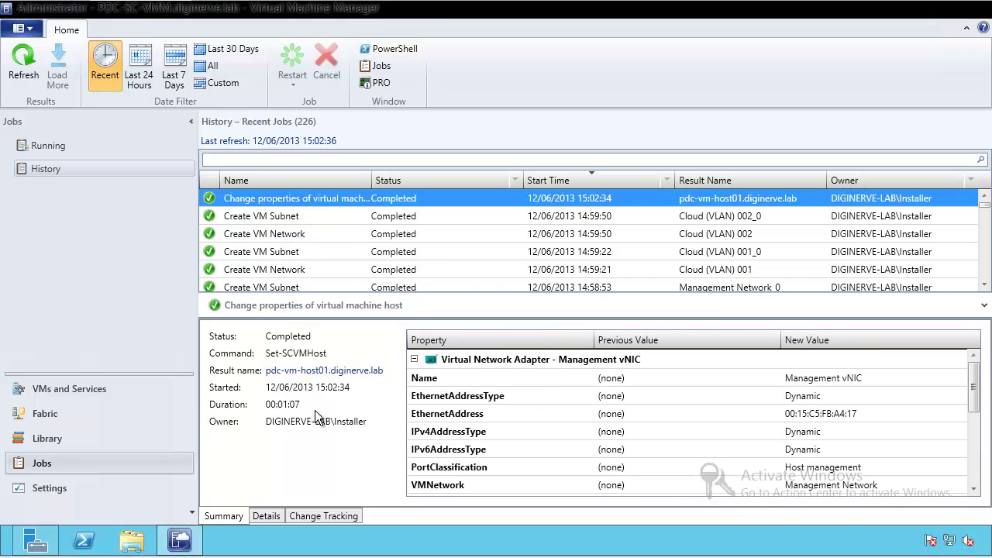
click(267, 516)
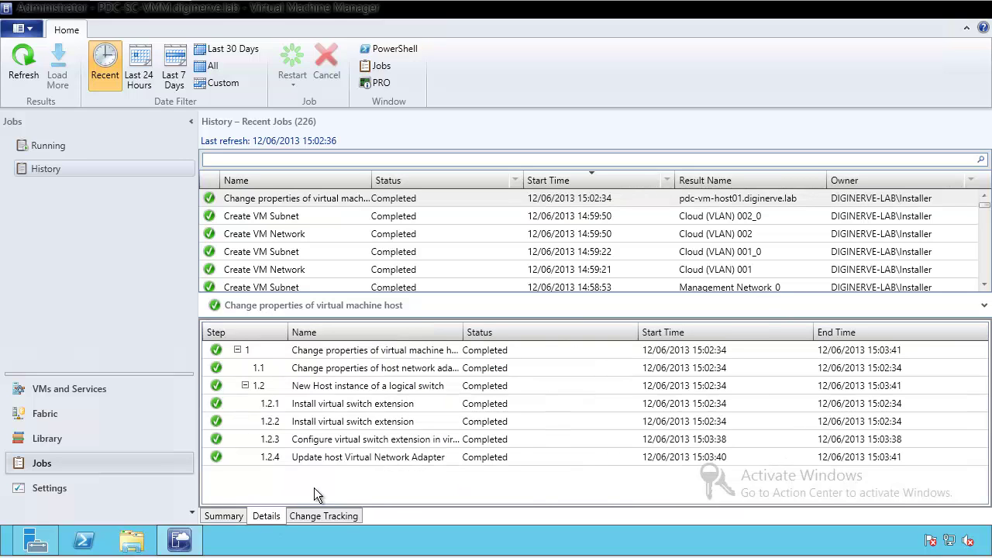
click(357, 405)
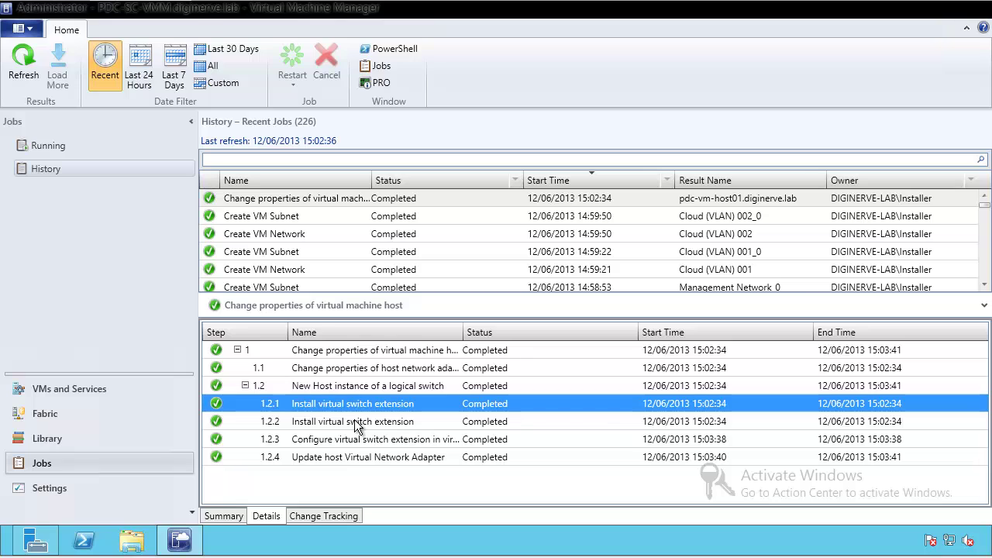
Step: Compare the two Install virtual switch extension steps, 1.2.1 and 1.2.2, in the pdc-vm-host01 job details
click(355, 420)
click(364, 405)
click(364, 423)
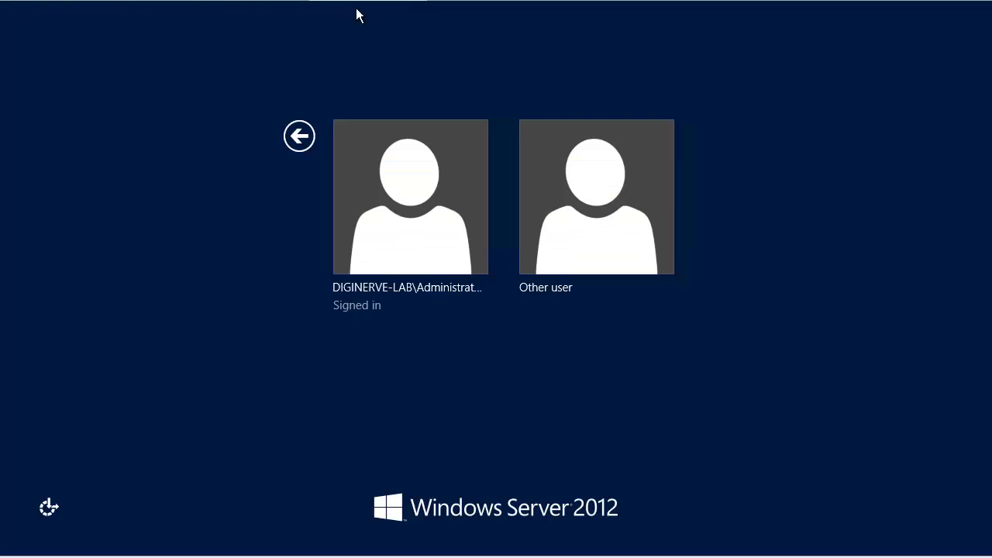
Step: Switch to the pdc-vm-host01 session and sign in as the domain administrator by entering the account password
click(419, 237)
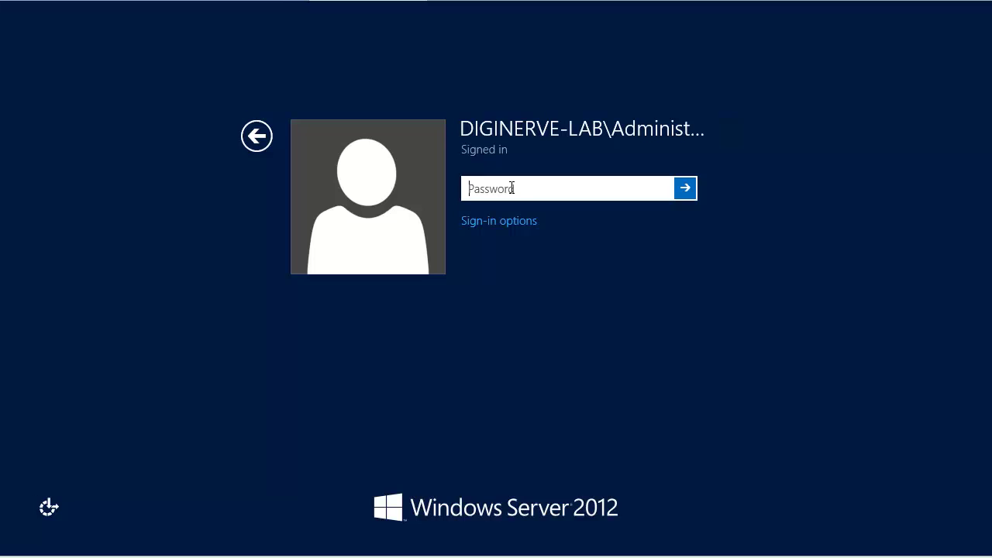
text(•••••••••)
key(Return)
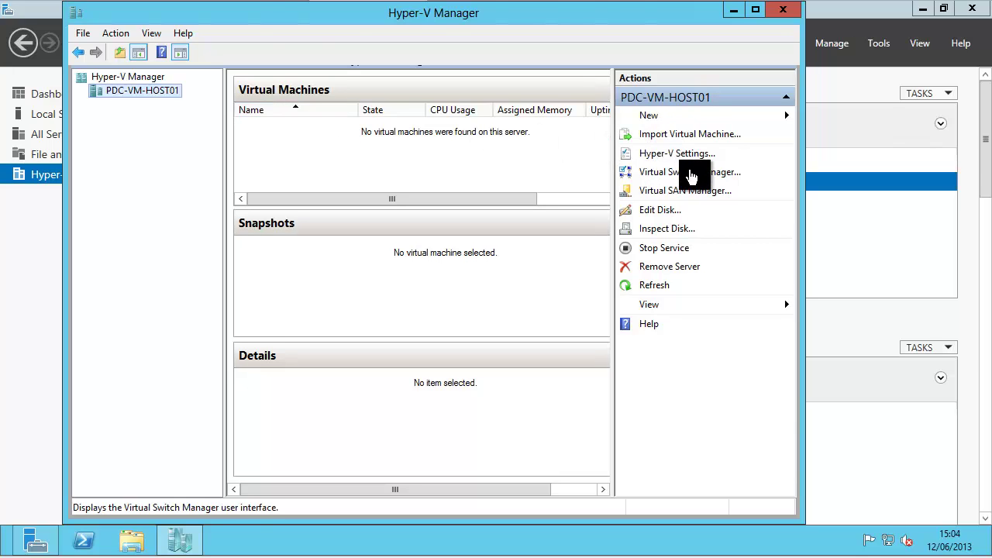
Step: Inspect the Extensible Switch's properties and extensions in Hyper-V Manager's Virtual Switch Manager on PDC-VM-HOST01, leaving without changes
click(689, 171)
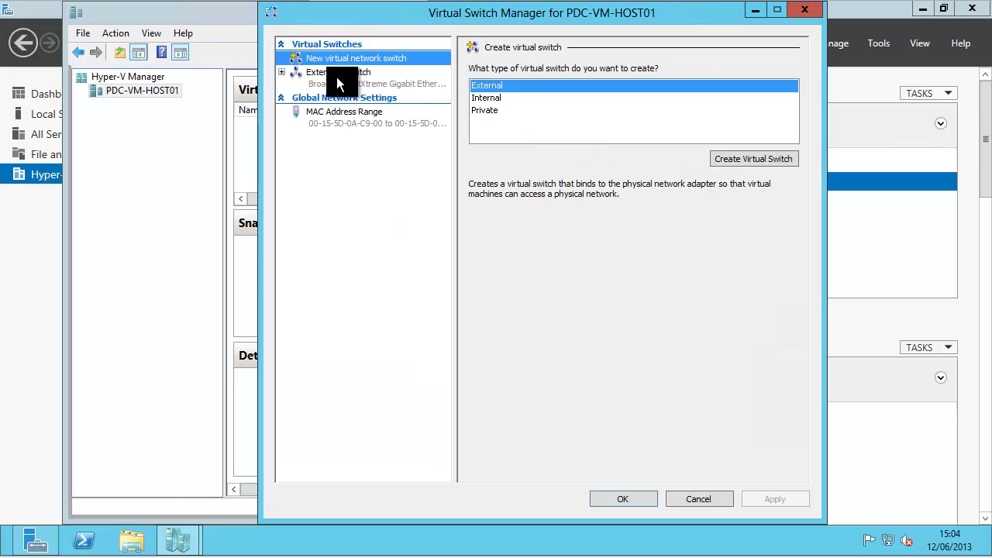
click(331, 77)
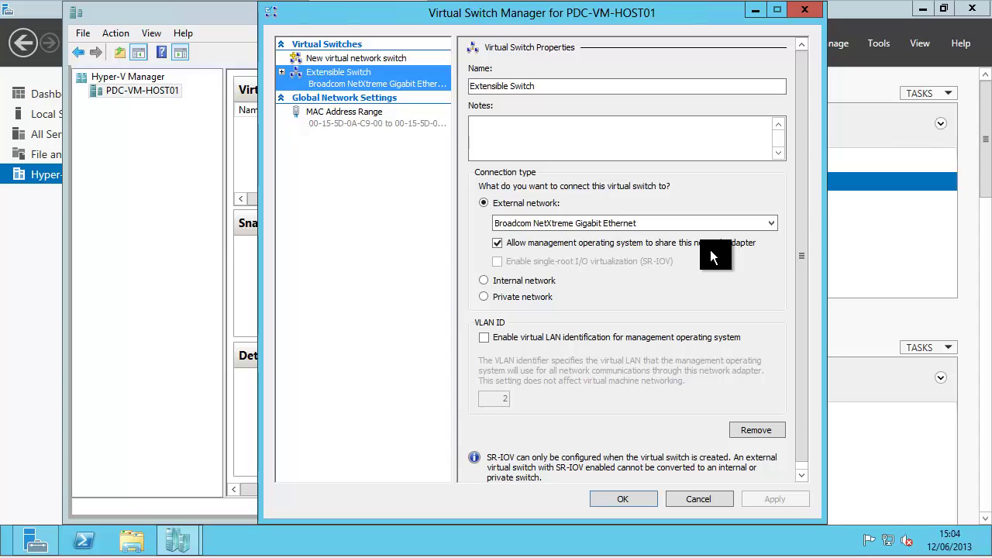
click(281, 72)
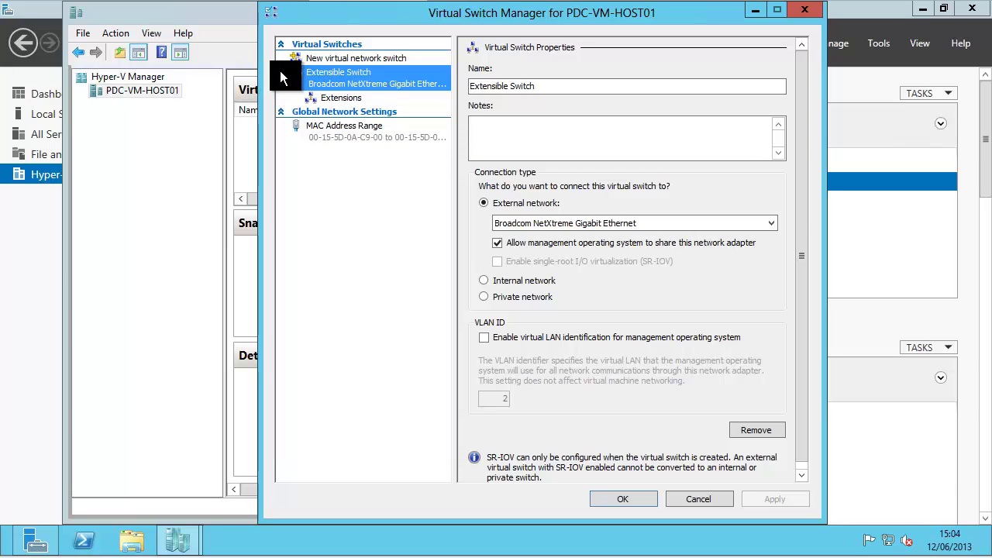
click(324, 101)
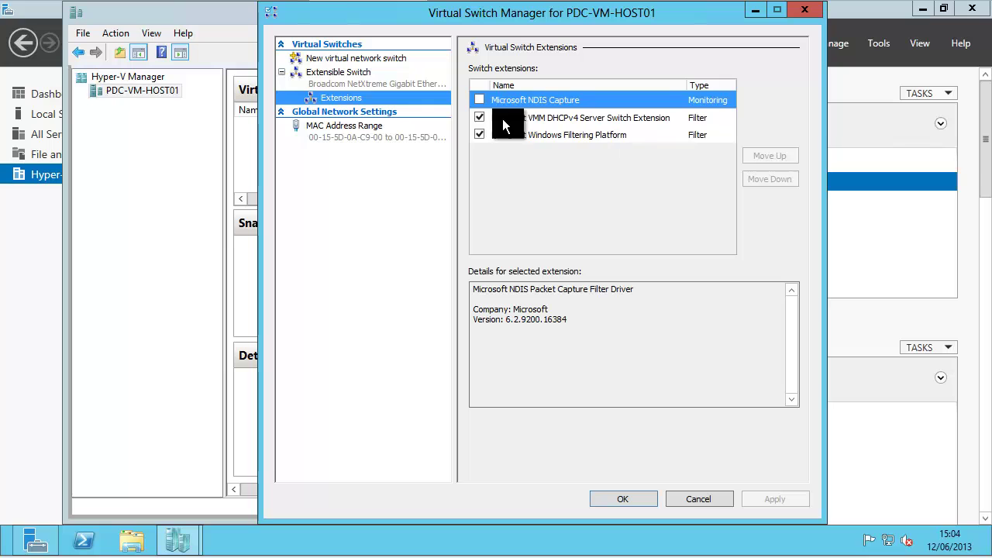
click(695, 499)
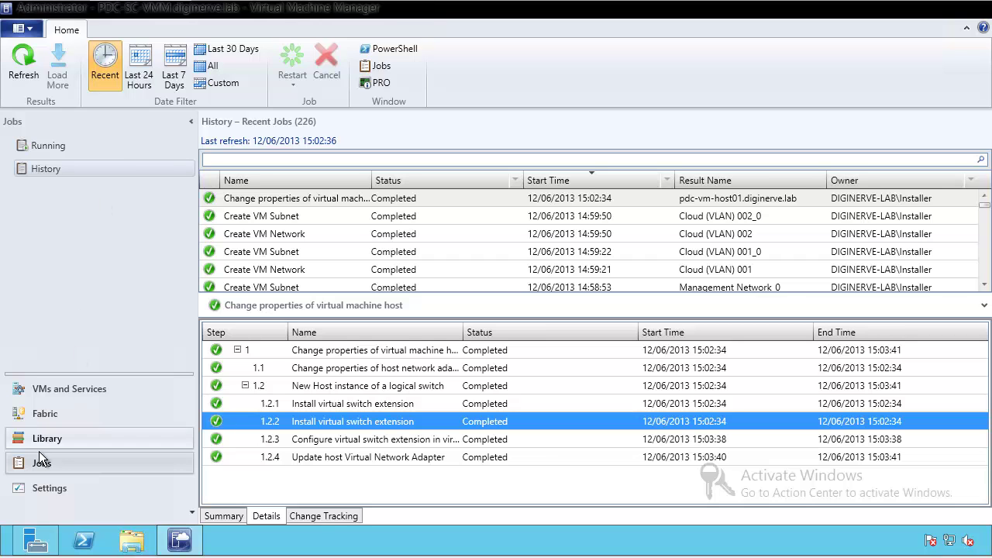
Step: Back in Virtual Machine Manager, review the host logical switch details of Management vNIC and pdc-vm-host02's Broadcom adapter
click(45, 414)
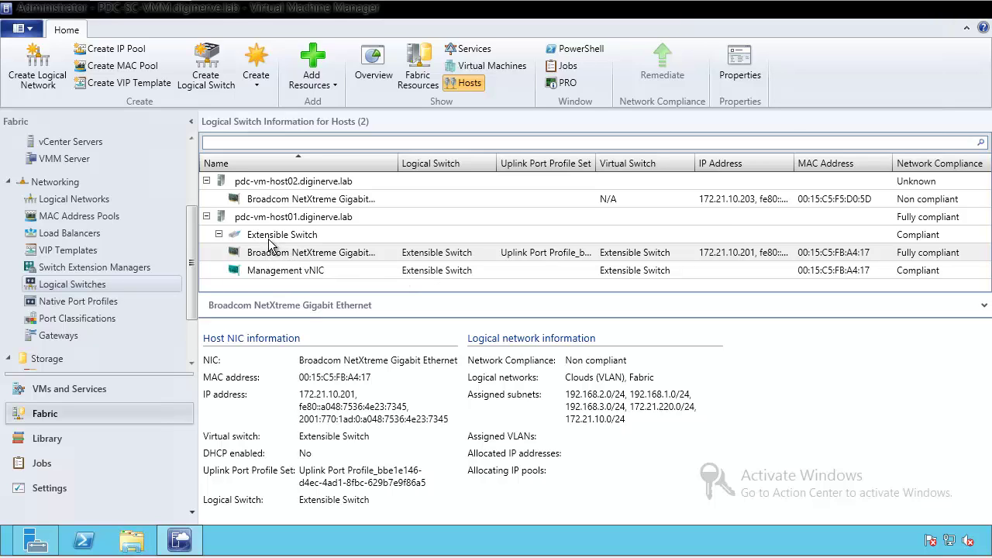
click(293, 273)
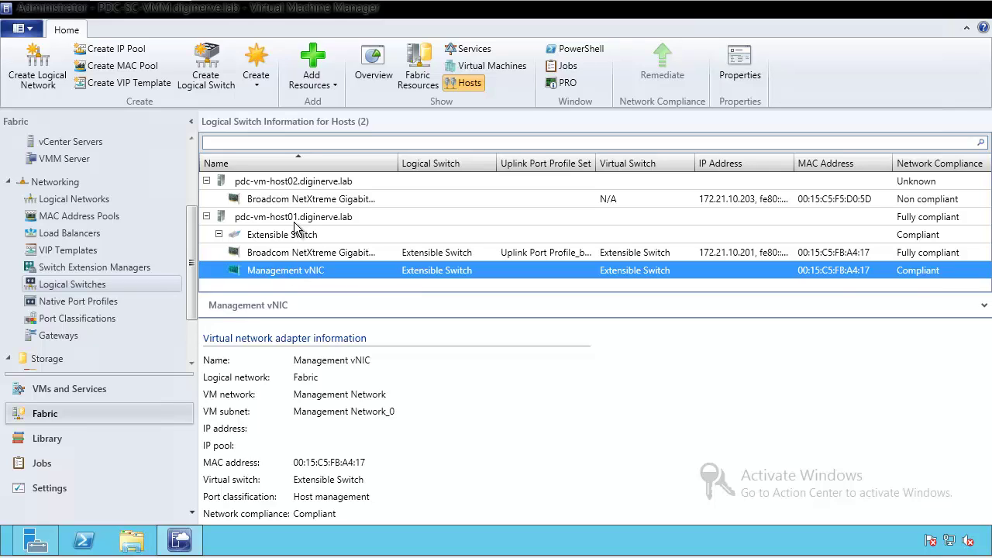
click(277, 201)
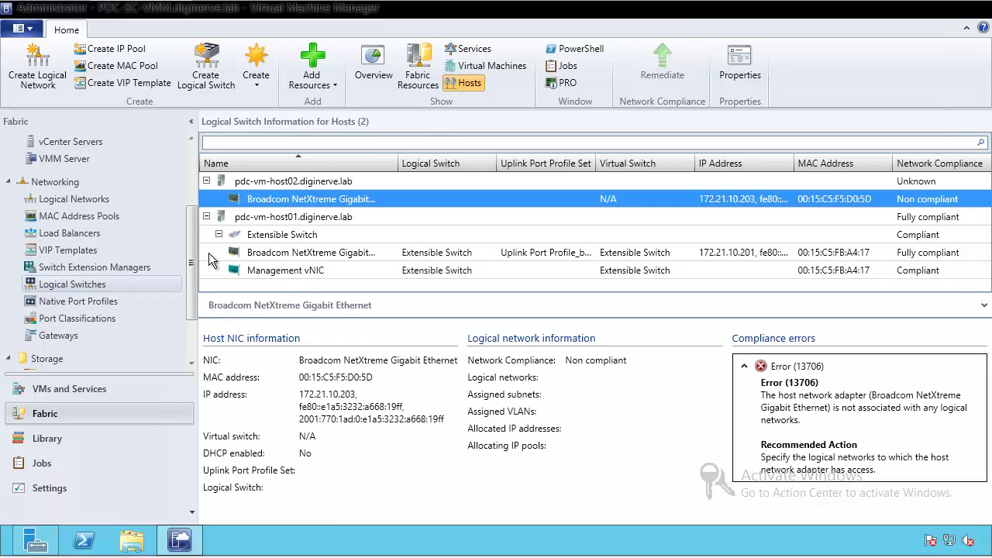
Step: Add a new logical switch based on Extensible Switch to pdc-vm-host02's virtual switches
right_click(284, 205)
click(348, 210)
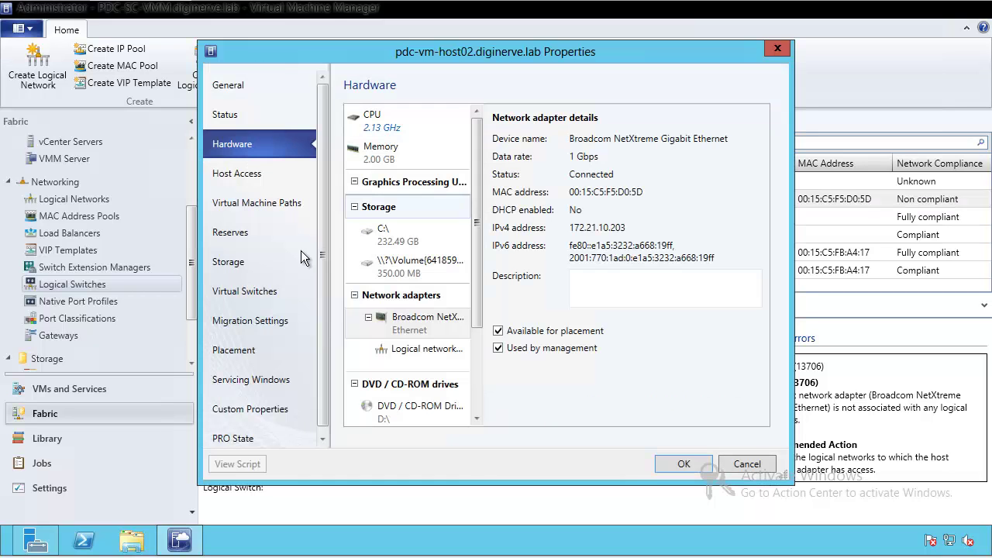
click(264, 298)
click(402, 87)
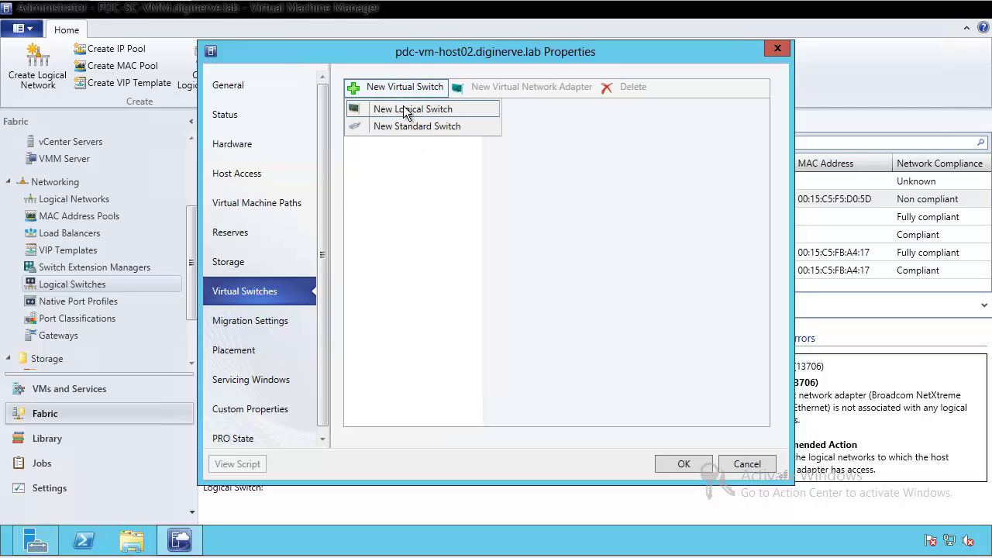
click(403, 108)
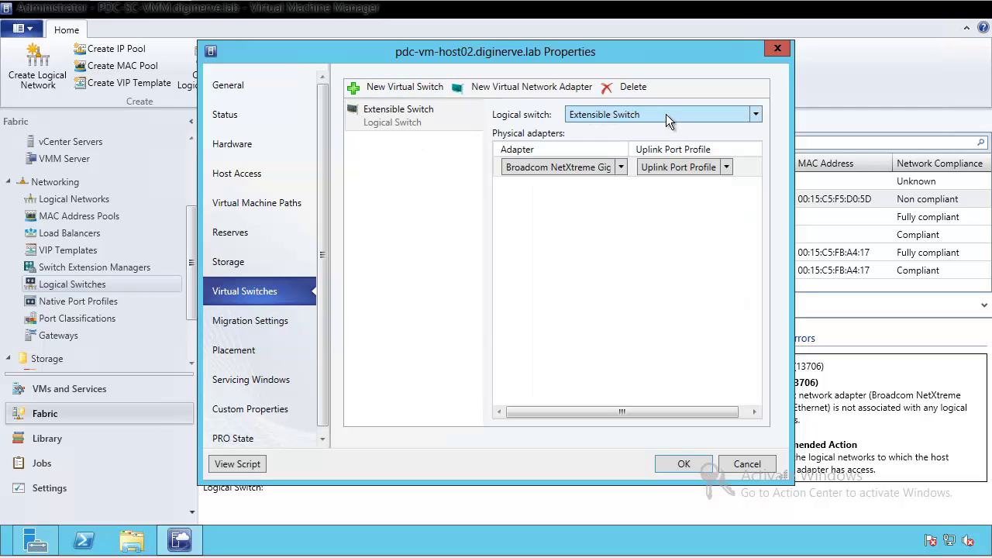
Step: Add a virtual network adapter named Management vNIC to pdc-vm-host02's Extensible Switch and connect it to the Management Network VM network
click(504, 89)
click(609, 113)
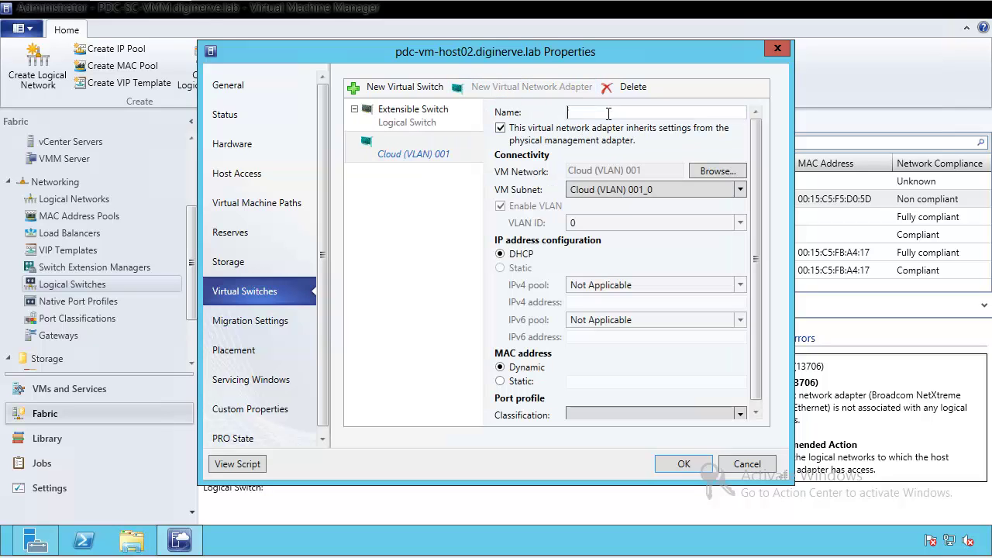
text(Management vNIC)
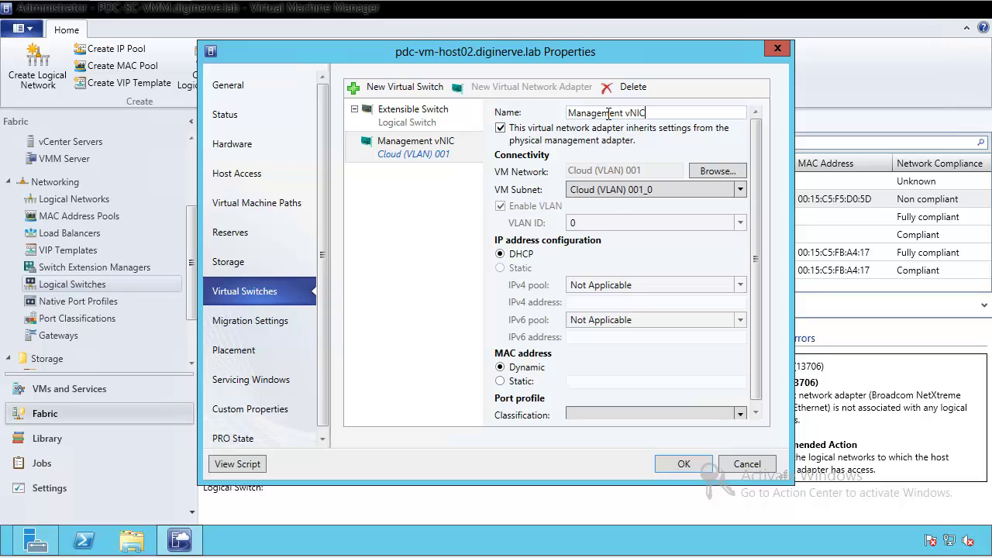
click(622, 189)
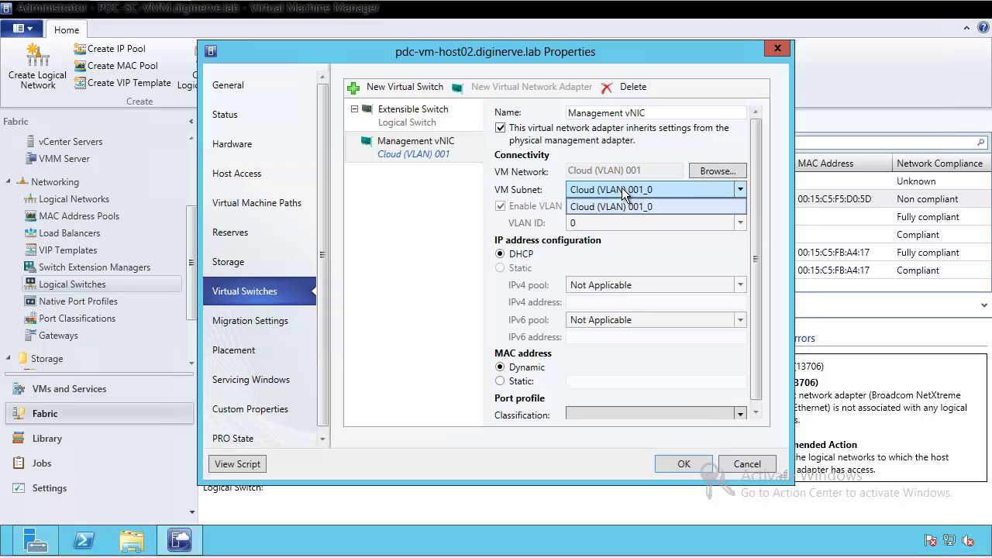
click(711, 175)
click(716, 171)
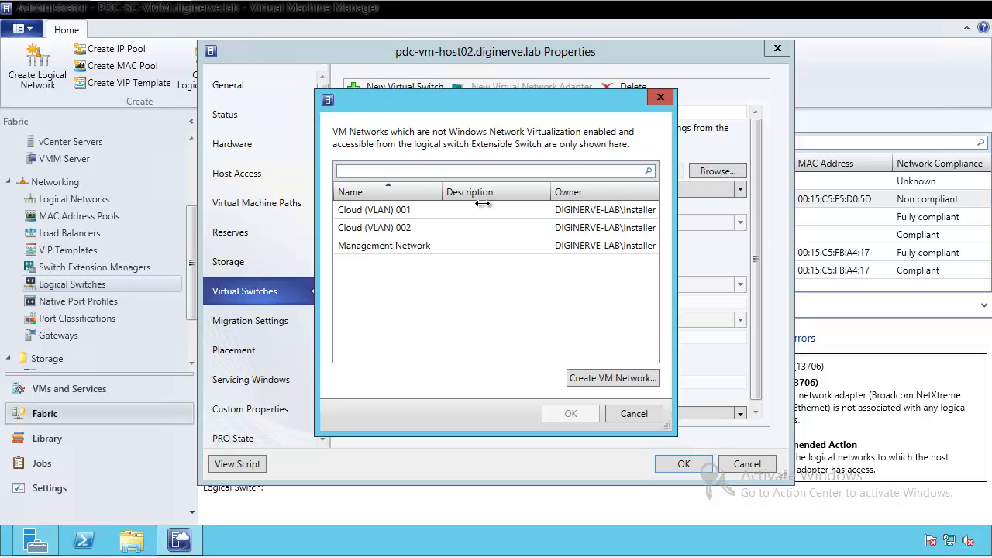
click(390, 246)
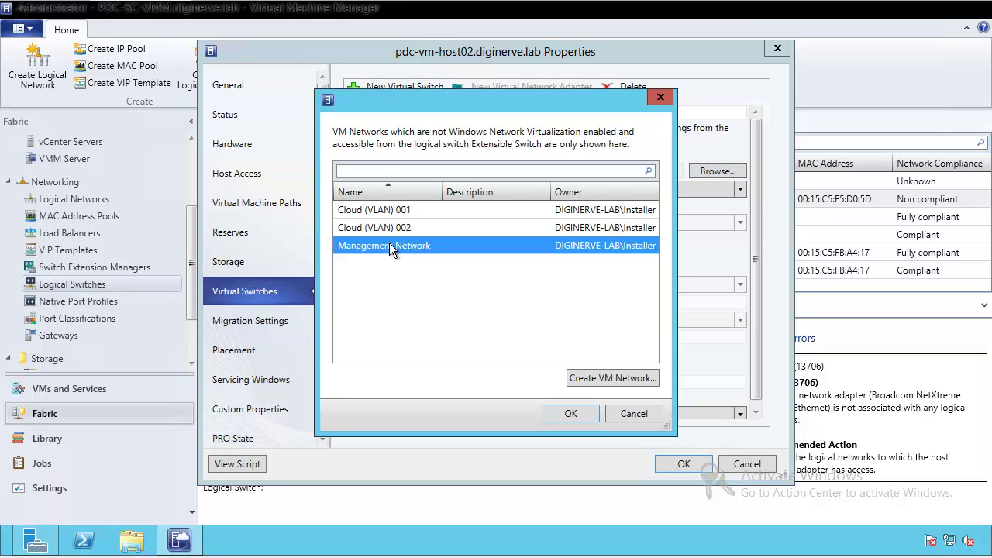
click(569, 414)
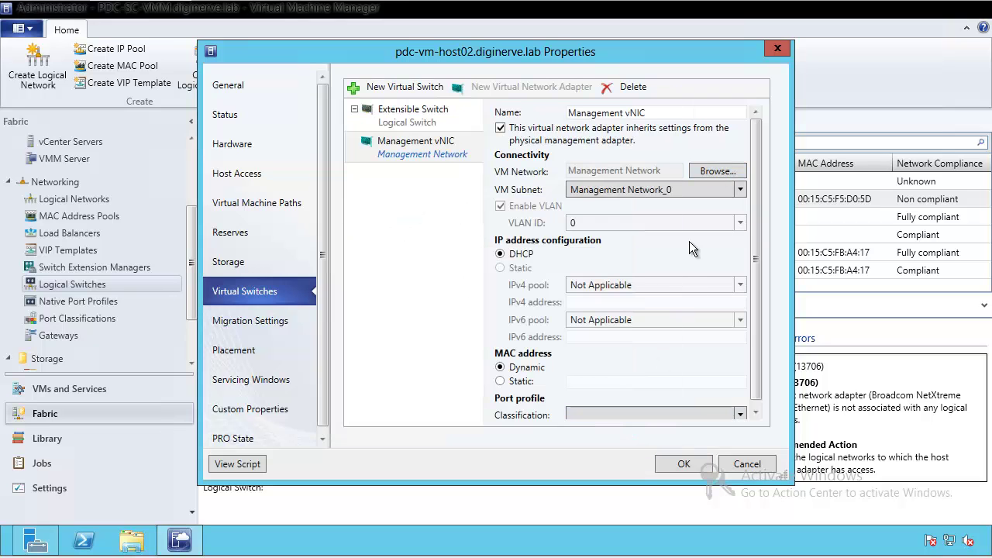
Step: Set the adapter's port profile classification to Host management, apply the changes to pdc-vm-host02 despite possible connectivity loss, and check the job's progress
click(599, 411)
click(593, 462)
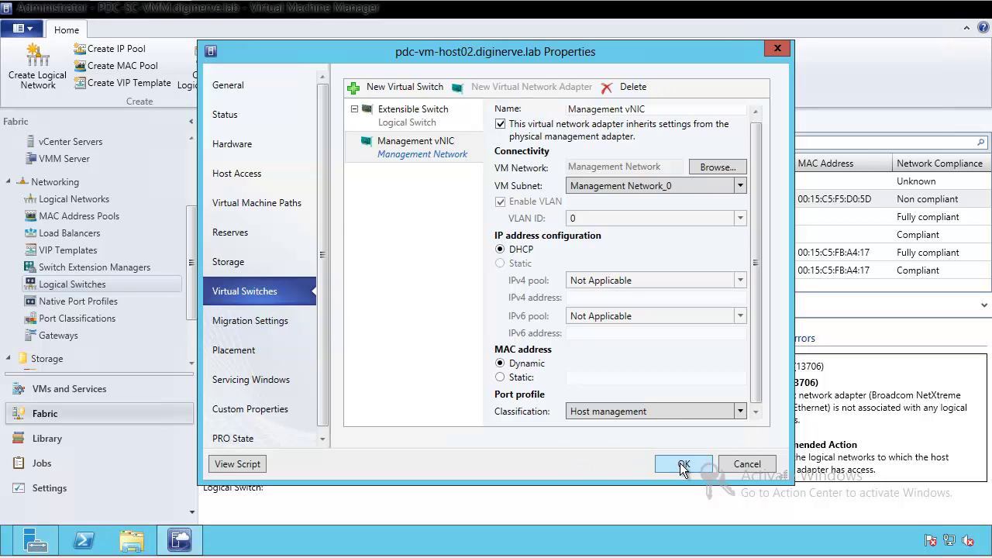
click(682, 464)
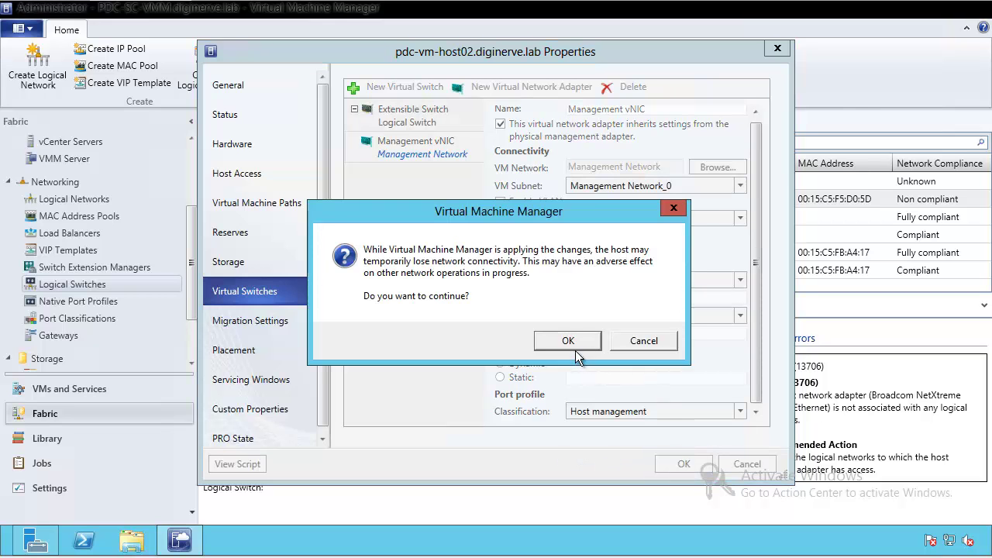
click(555, 341)
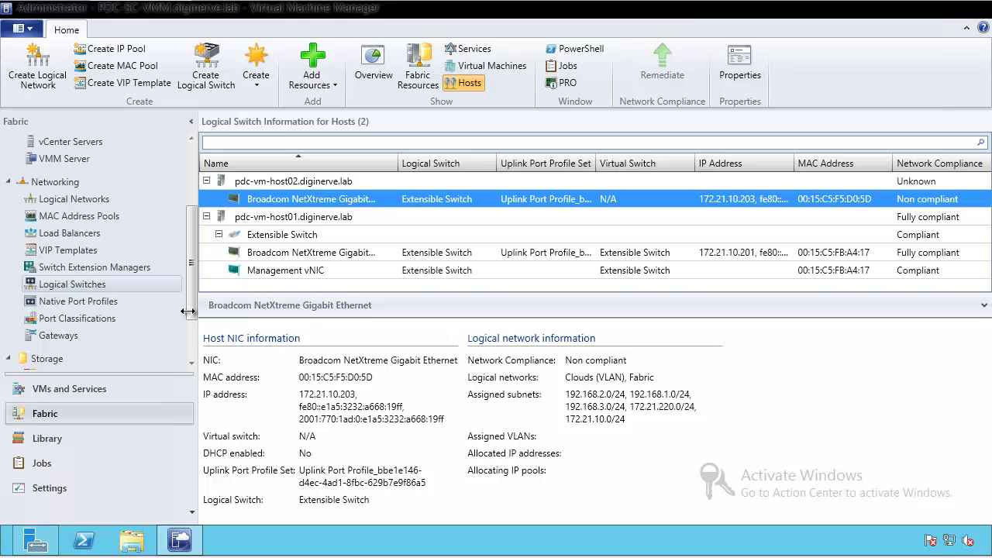
click(41, 464)
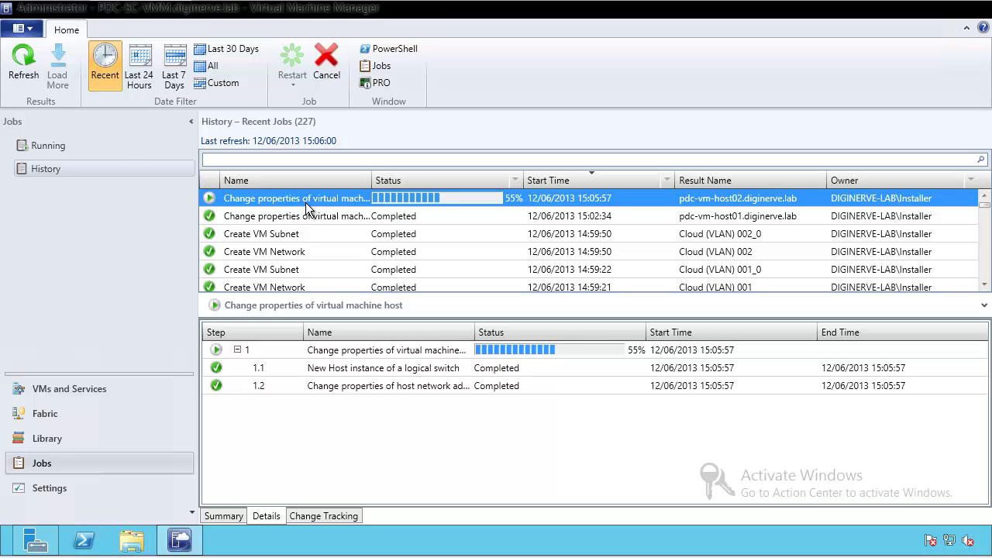
Step: Review the fabric's logical networks with their IP pools, including Cloud (VLAN) 002 IP Pool, and the Management Network VM network's details
click(59, 414)
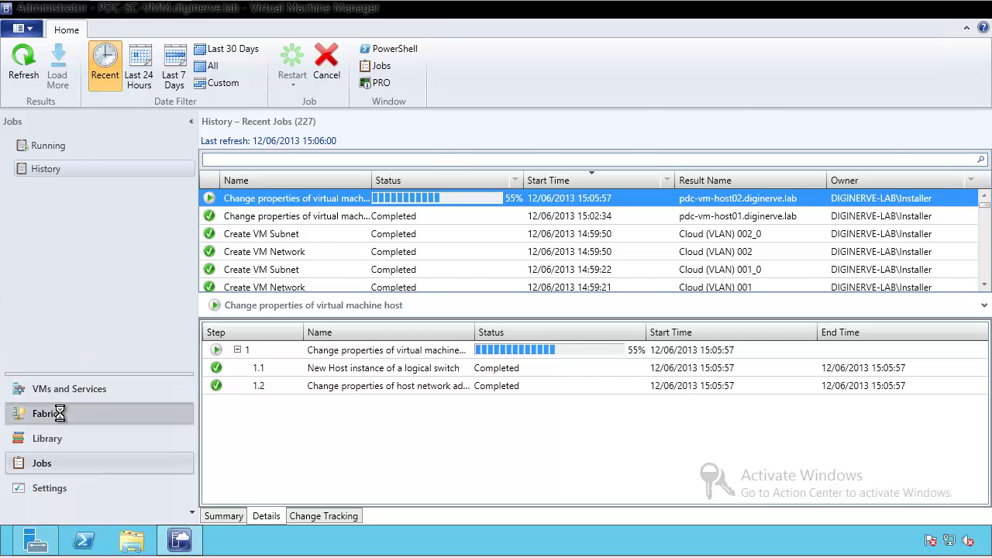
click(66, 199)
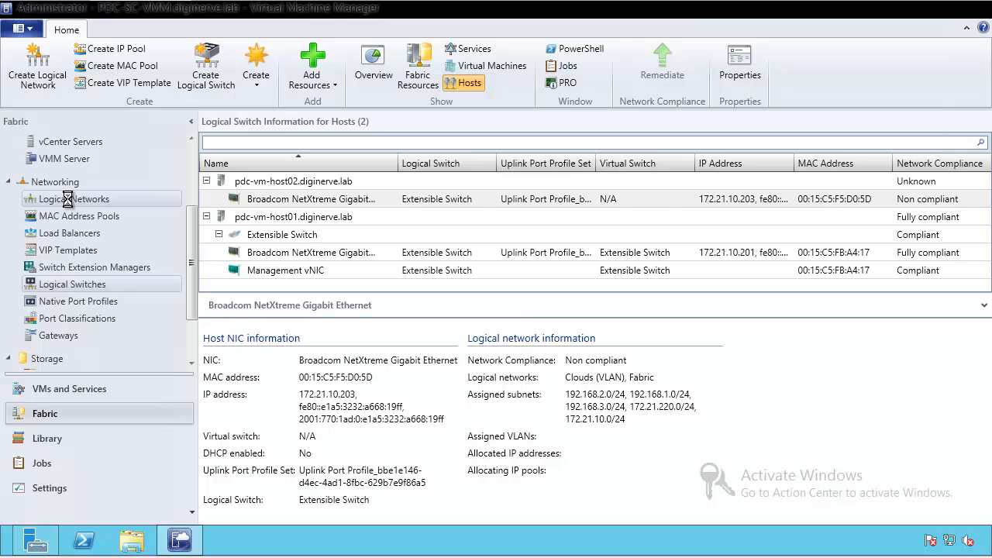
click(411, 72)
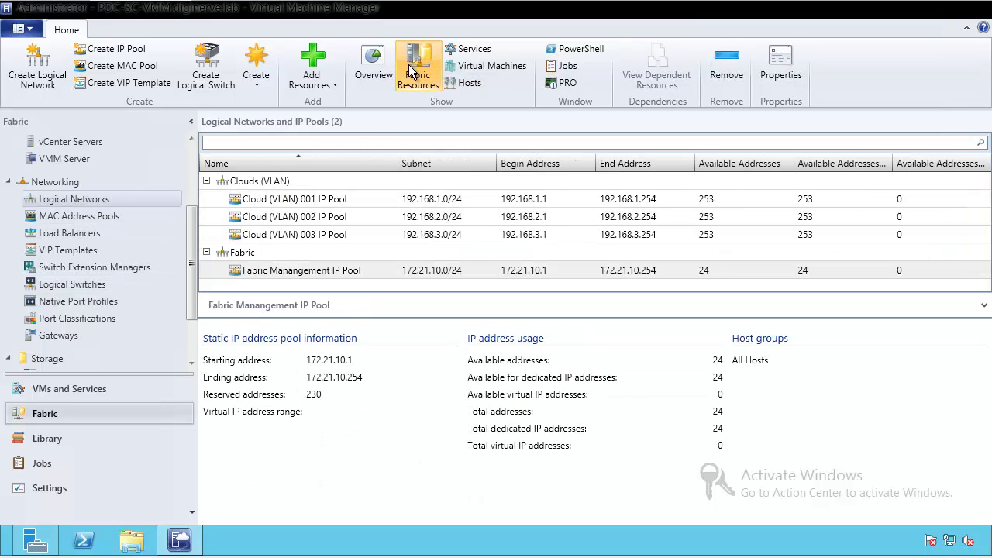
click(313, 216)
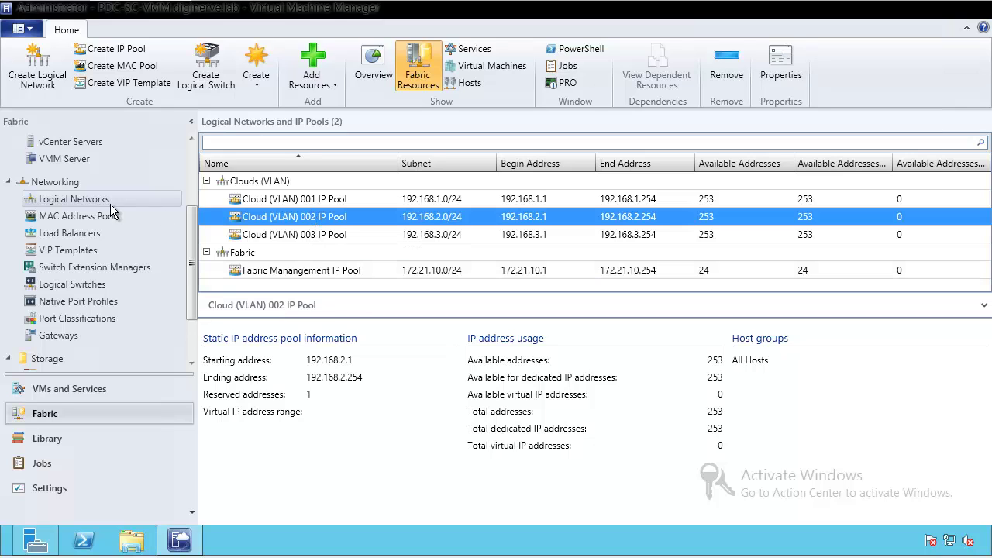
click(65, 389)
click(254, 221)
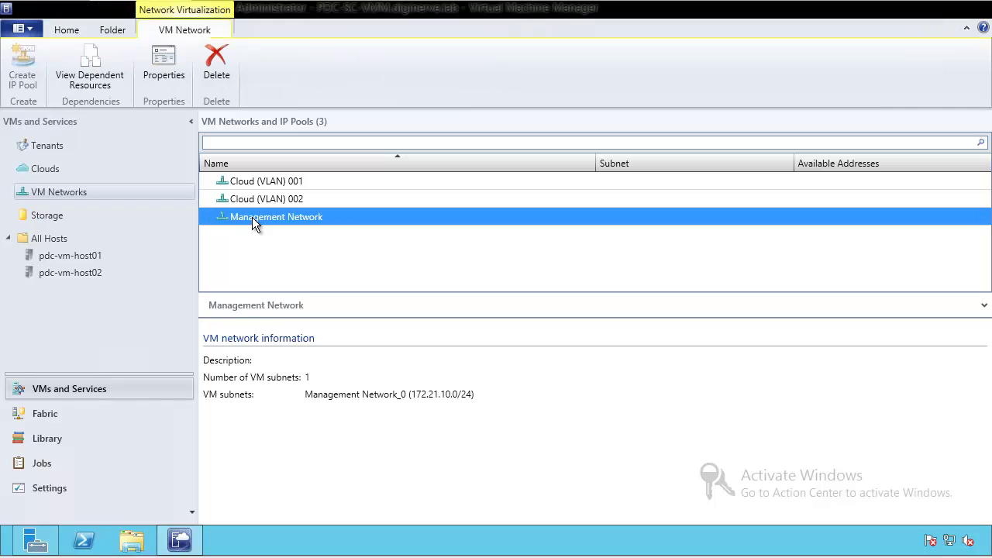